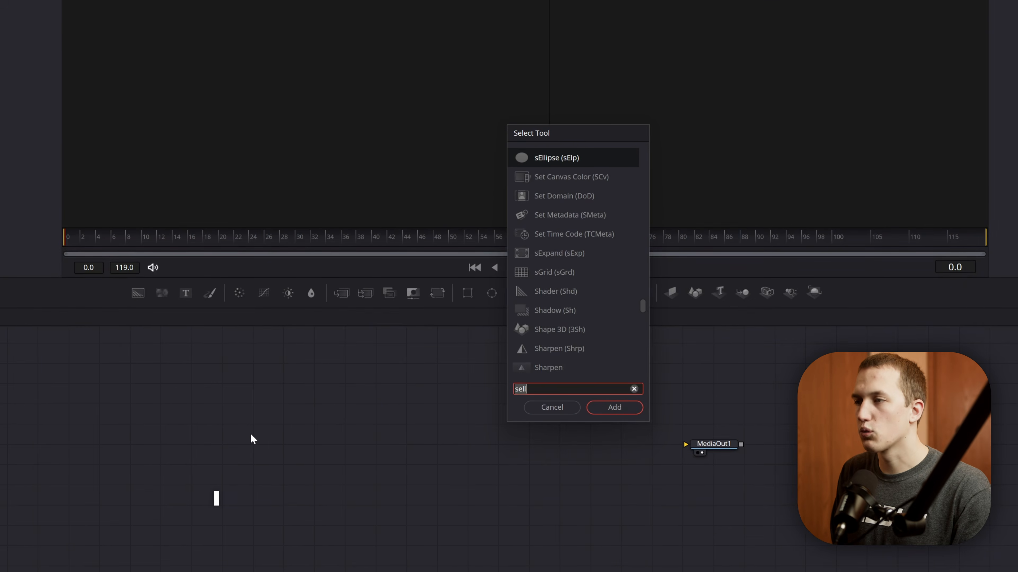
- Add an sEllipse node feeding an sRender node and connect the sRender output to MediaOut1
{"action": "key", "text": "Return"}
{"action": "key", "text": "shift+space"}
{"action": "type", "text": "srender"}
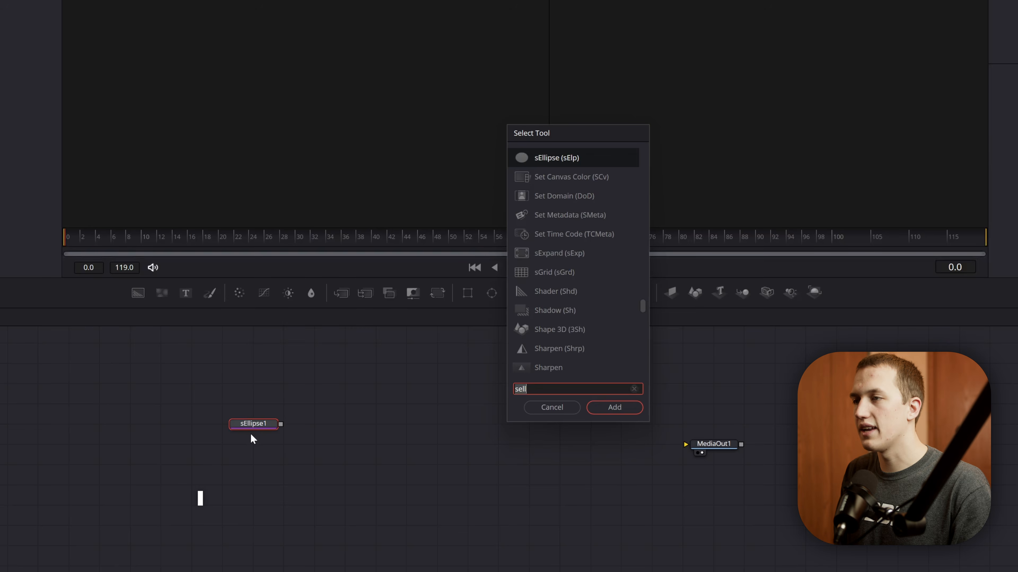
{"action": "key", "text": "Return"}
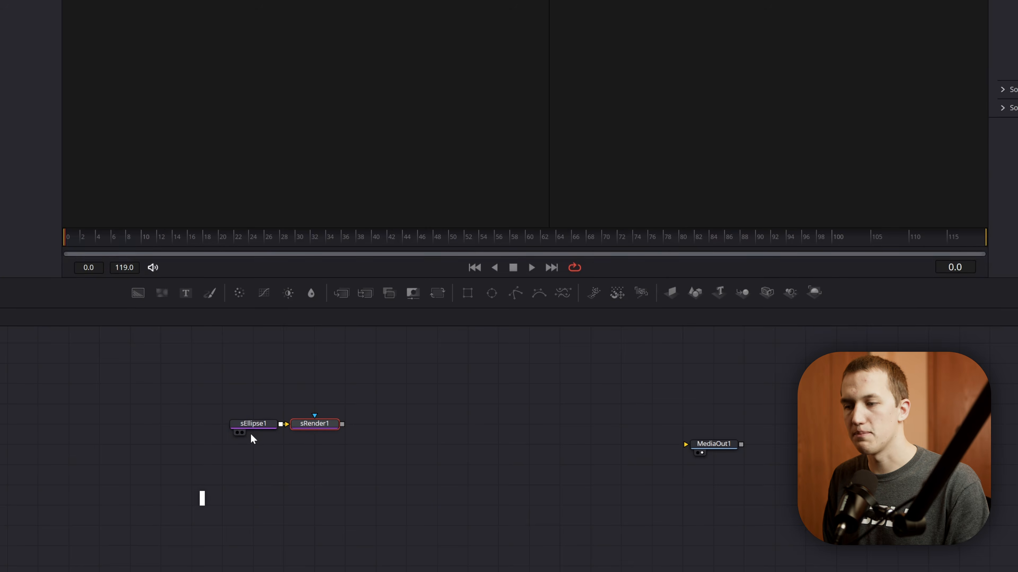
{"action": "left_click_drag", "start_coordinate": [342, 444], "coordinate": [717, 445]}
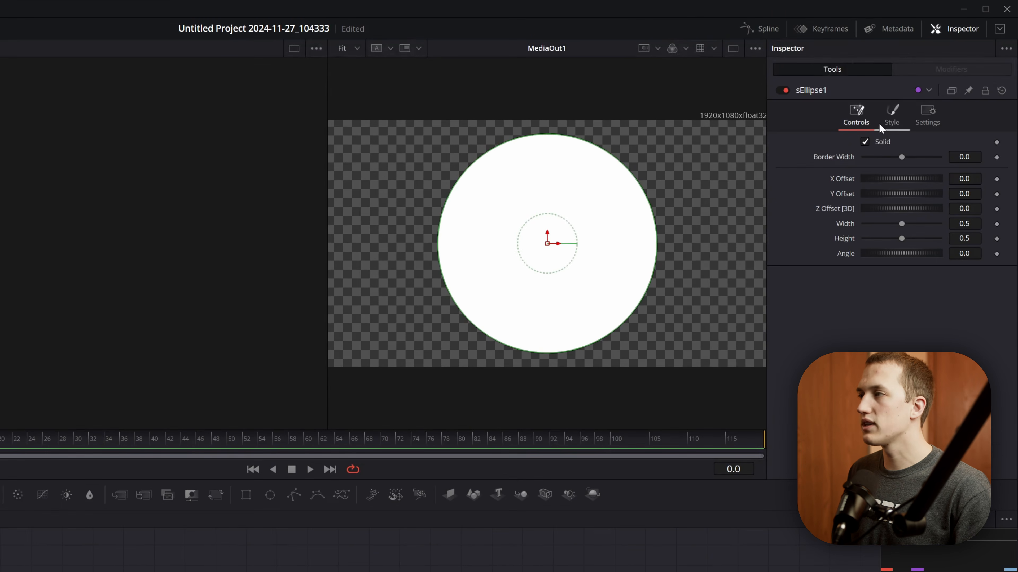
- Turn the ellipse into a thin outline by disabling Solid and setting its border width to 0.0018
{"action": "left_click", "coordinate": [880, 141]}
{"action": "left_click_drag", "start_coordinate": [965, 156], "coordinate": [974, 157]}
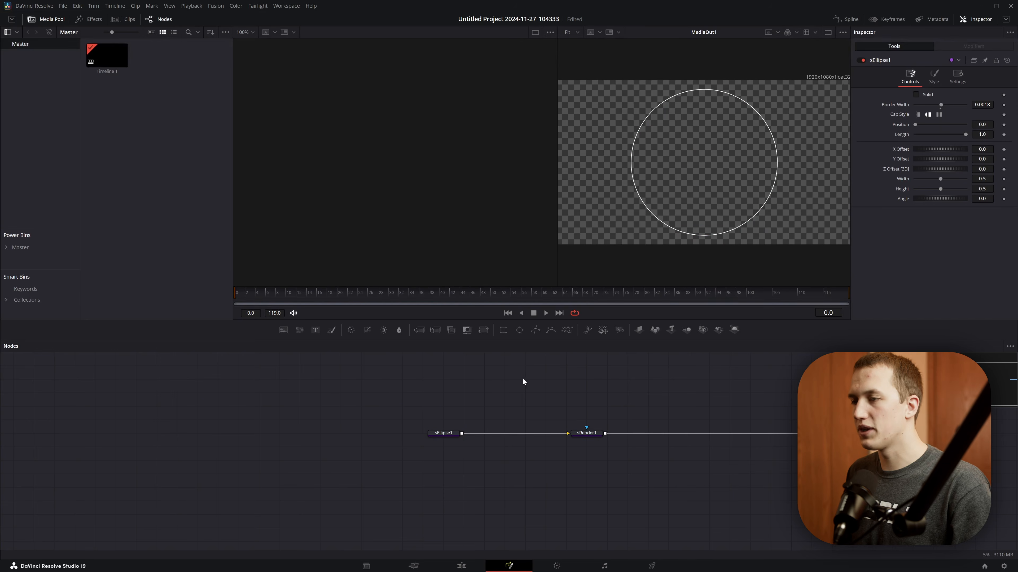
- Add an sPolygon node and merge its output with the sEllipse1 output ahead of sRender1
{"action": "key", "text": "shift+space"}
{"action": "type", "text": "spoly"}
{"action": "key", "text": "Return"}
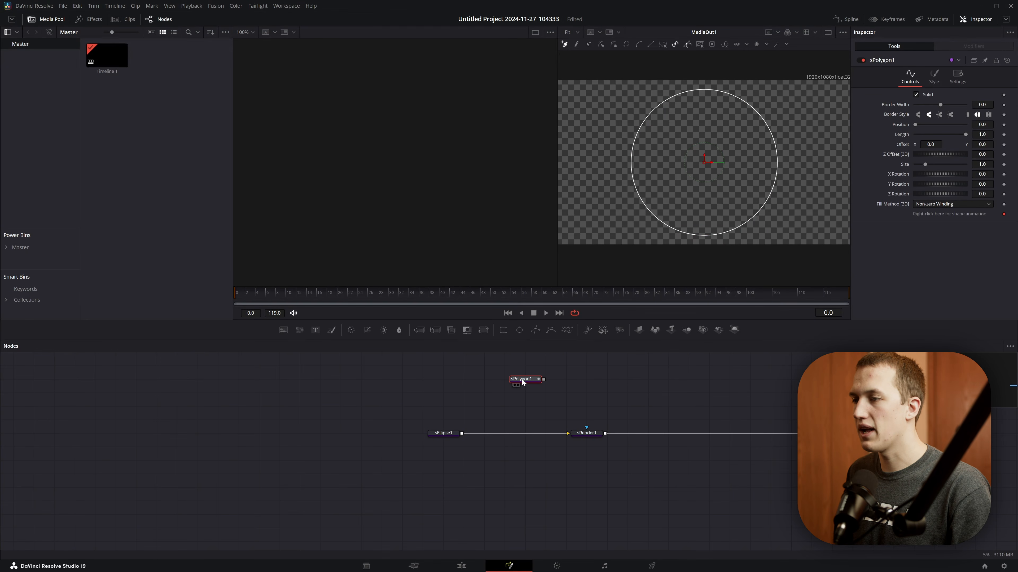
{"action": "left_click_drag", "start_coordinate": [544, 380], "coordinate": [461, 434]}
- Draw a thin closed polygon along the circle's upper-left edge and bend its outer side to follow the circle
{"action": "left_click", "coordinate": [522, 379]}
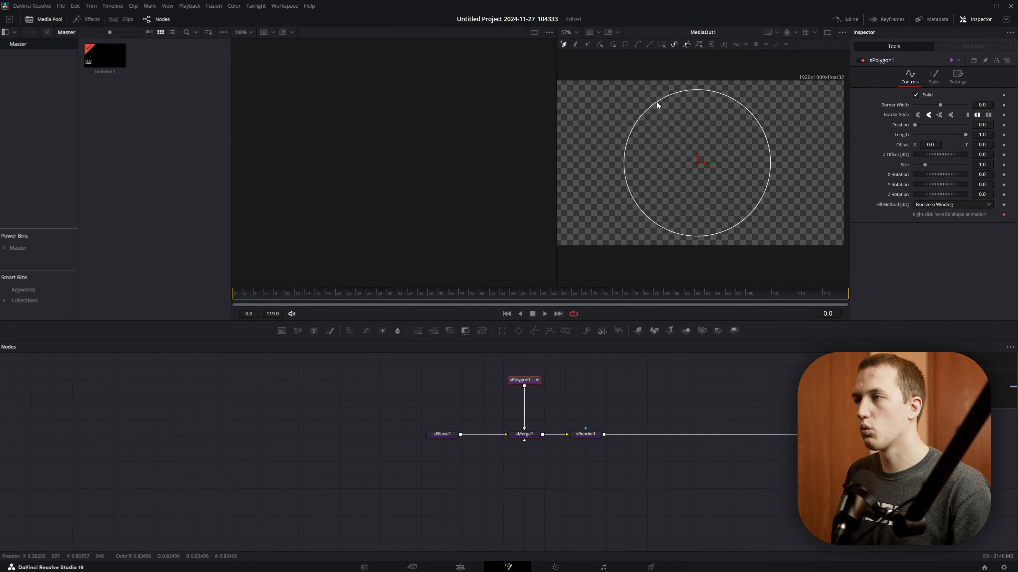
{"action": "scroll", "coordinate": [656, 101], "scroll_direction": "up", "scroll_amount": 10}
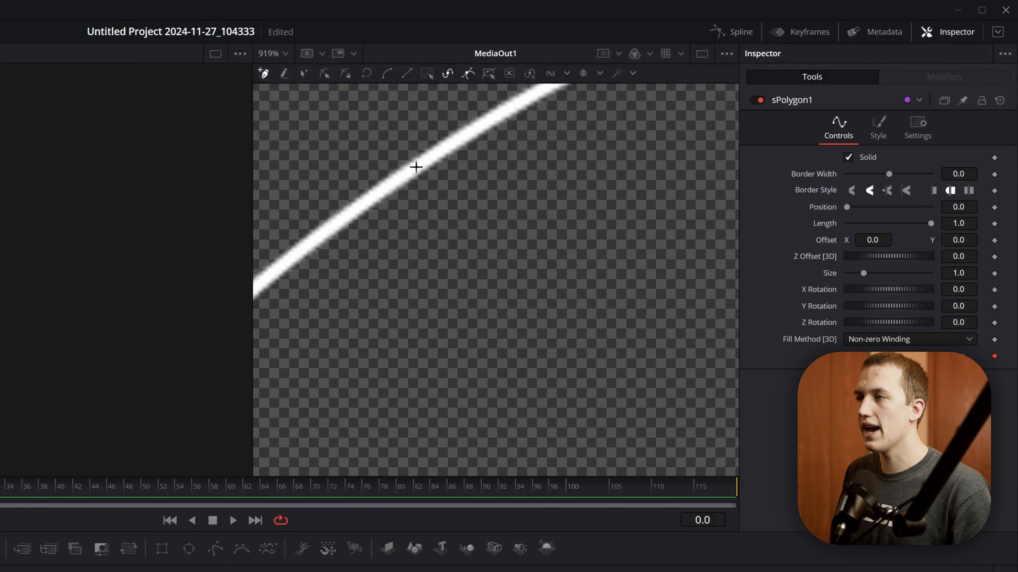
{"action": "left_click", "coordinate": [415, 167]}
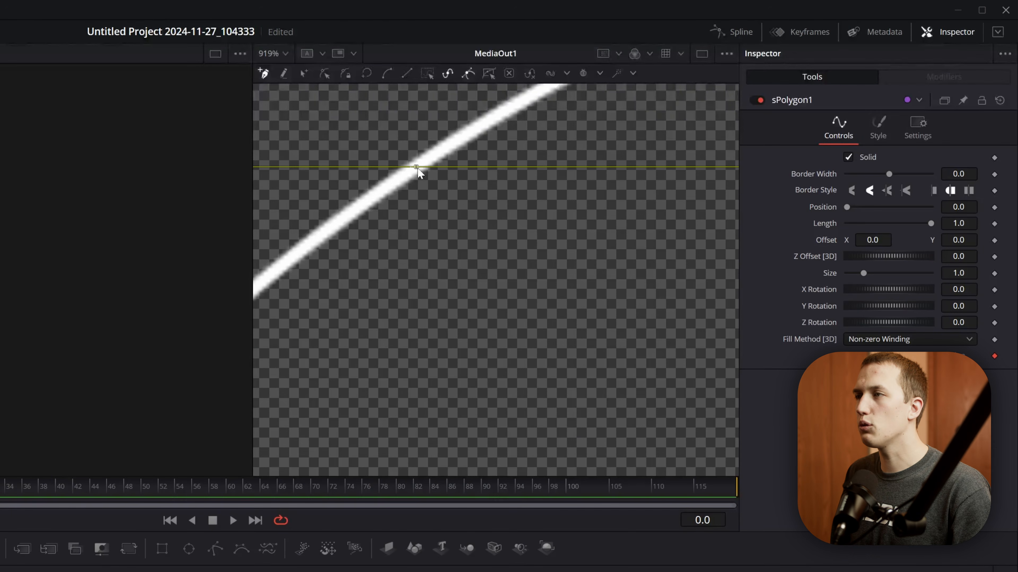
{"action": "left_click", "coordinate": [414, 231]}
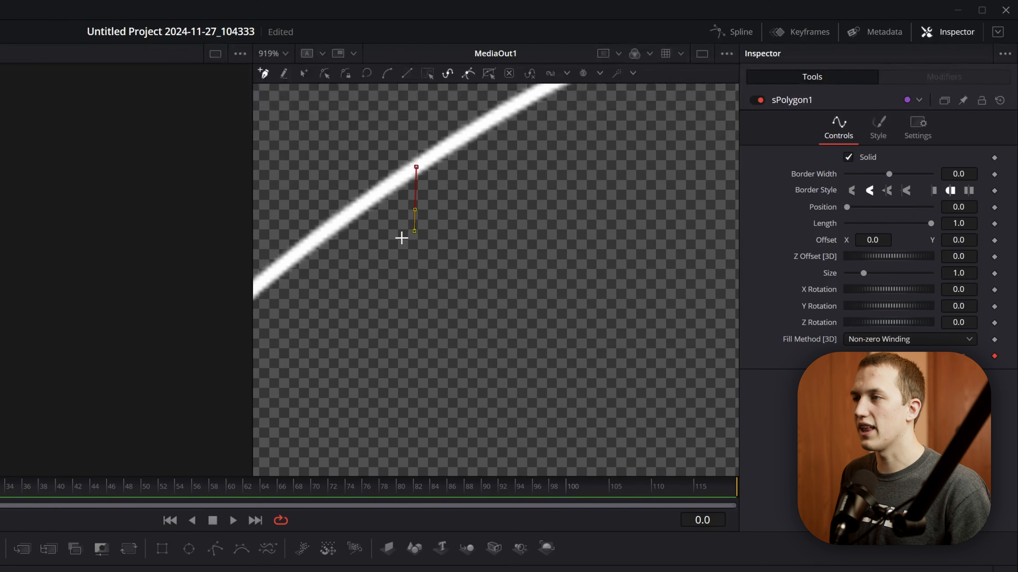
{"action": "scroll", "coordinate": [401, 238], "scroll_direction": "down", "scroll_amount": 10}
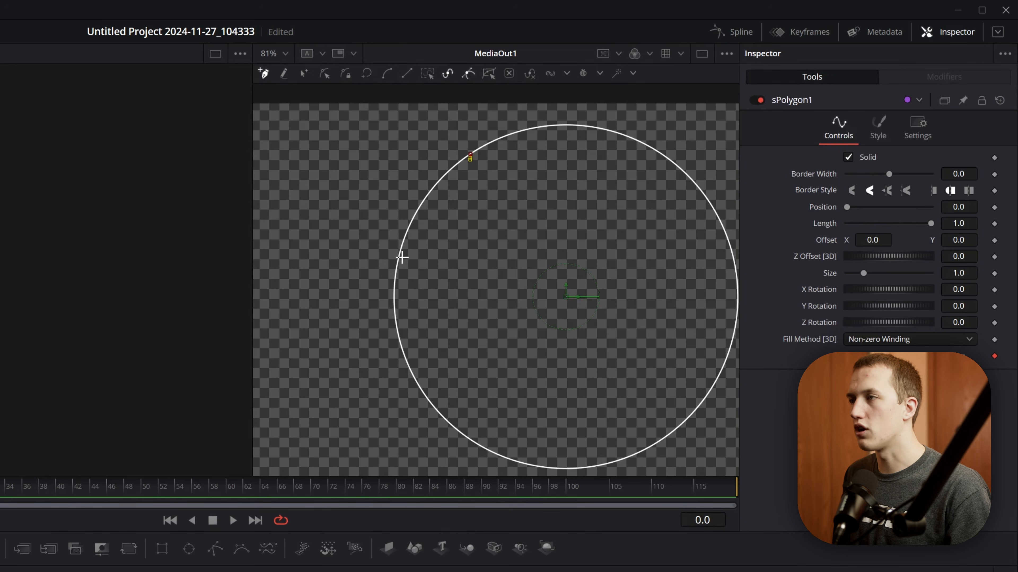
{"action": "scroll", "coordinate": [401, 255], "scroll_direction": "up", "scroll_amount": 8}
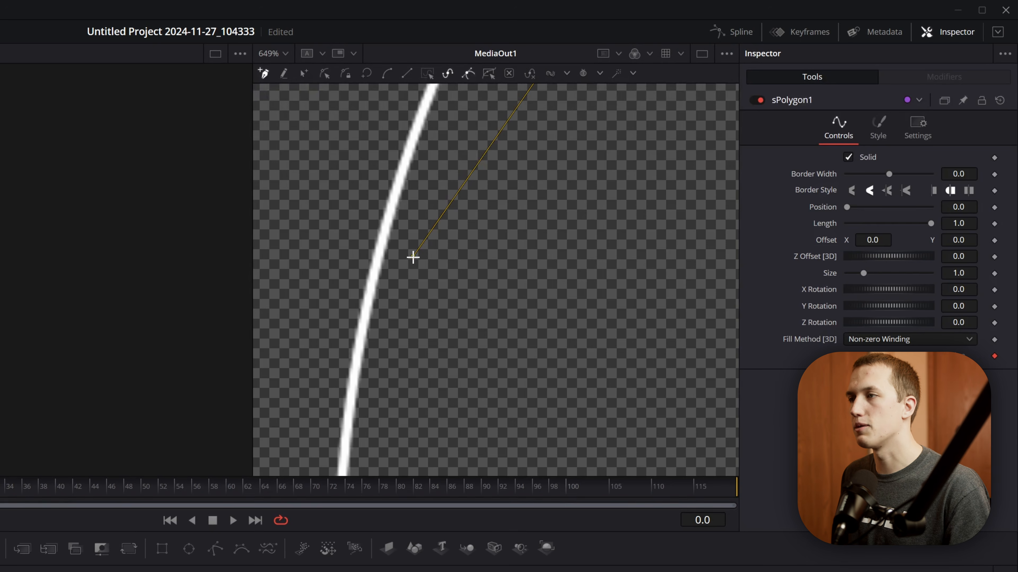
{"action": "left_click", "coordinate": [412, 257]}
{"action": "scroll", "coordinate": [371, 286], "scroll_direction": "down", "scroll_amount": 8}
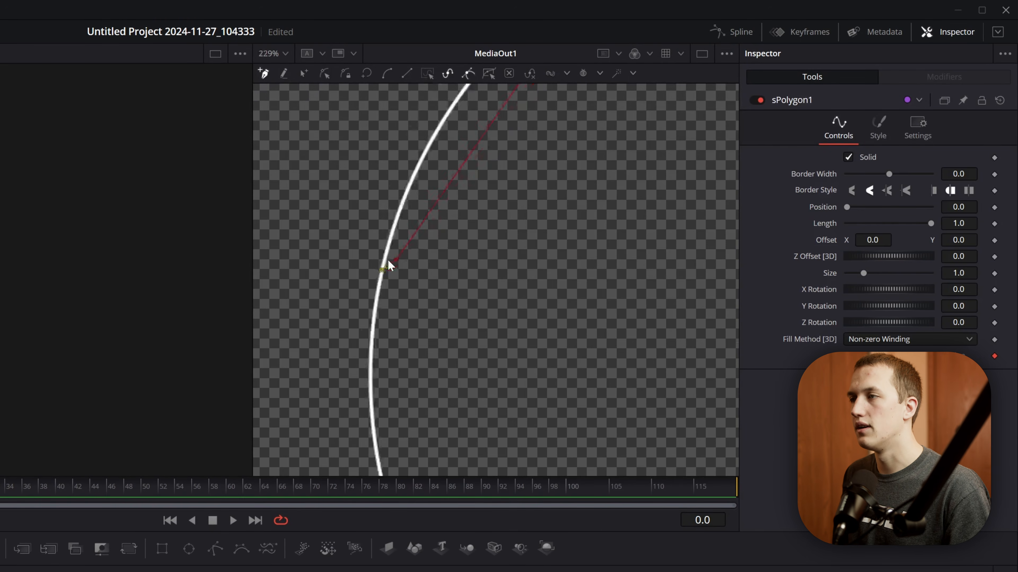
{"action": "left_click", "coordinate": [459, 159]}
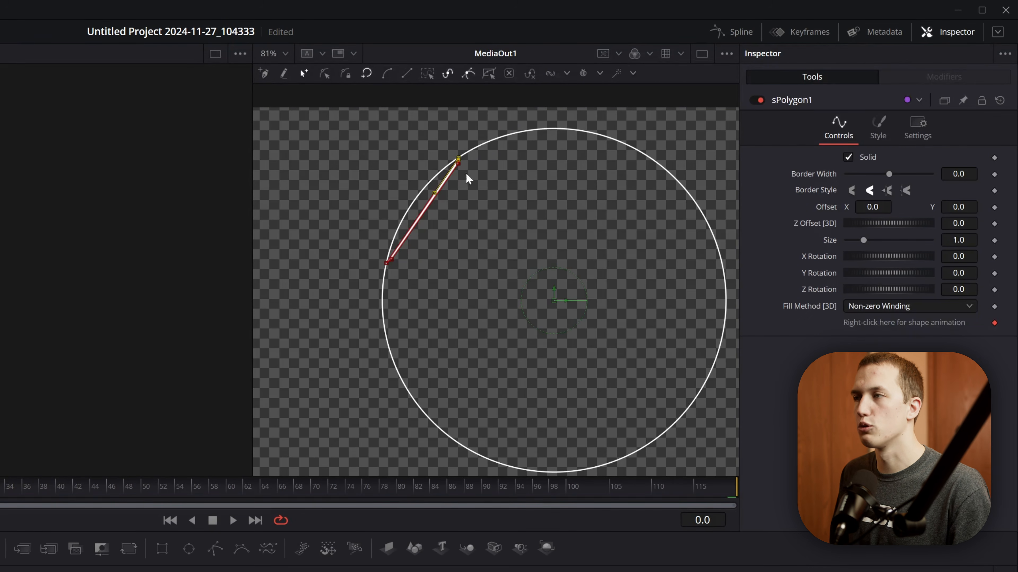
{"action": "scroll", "coordinate": [420, 160], "scroll_direction": "up", "scroll_amount": 4}
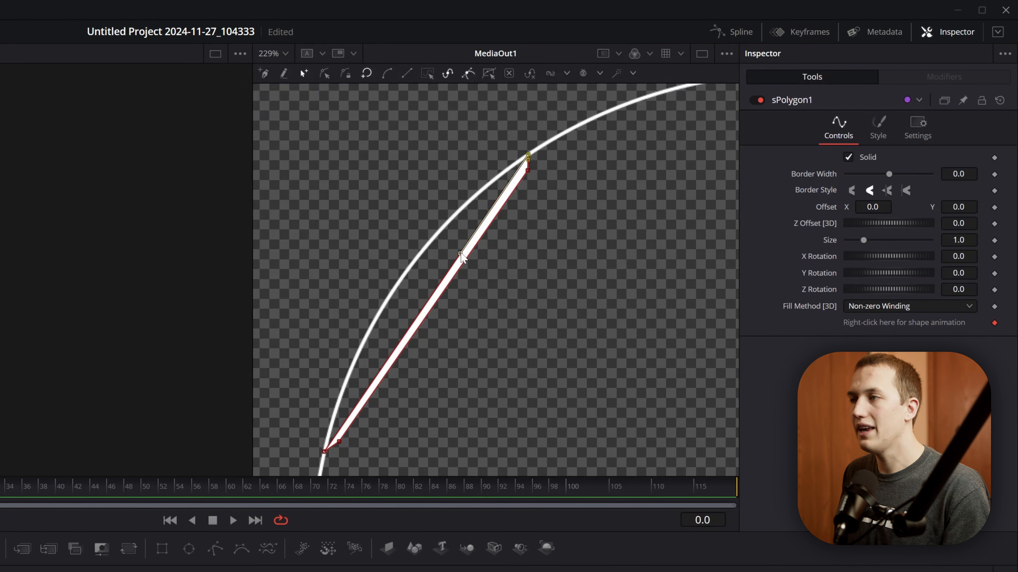
{"action": "left_click_drag", "start_coordinate": [460, 253], "coordinate": [425, 219]}
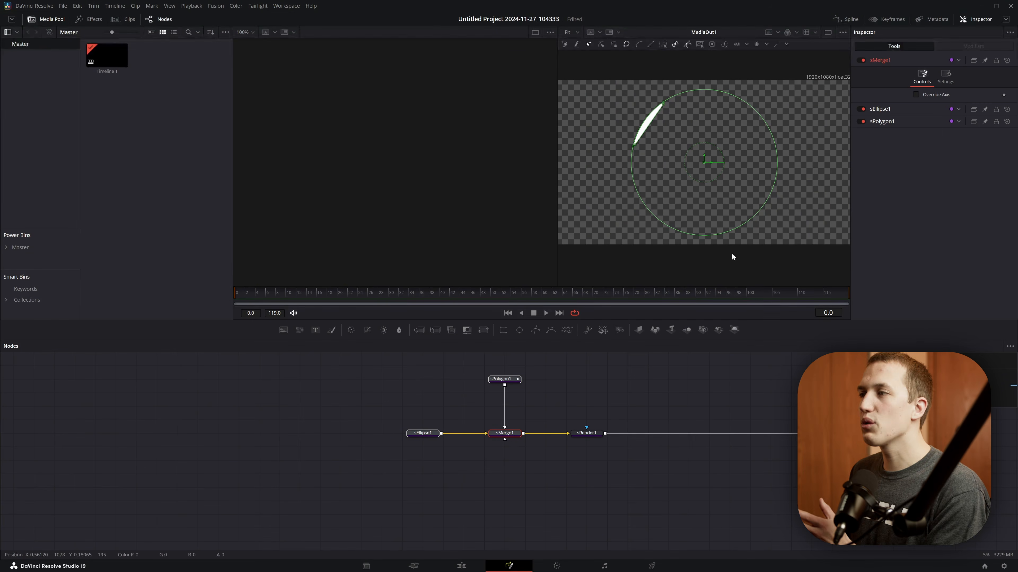
- Add a second sEllipse node below the merge and connect it to sMerge1
{"action": "left_click", "coordinate": [518, 467]}
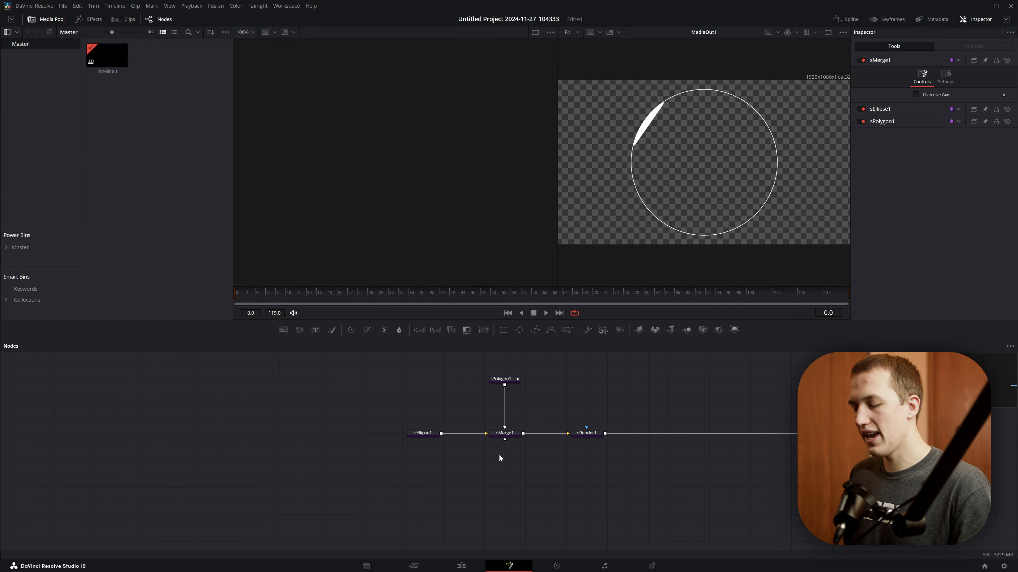
{"action": "key", "text": "shift+space"}
{"action": "key", "text": "Return"}
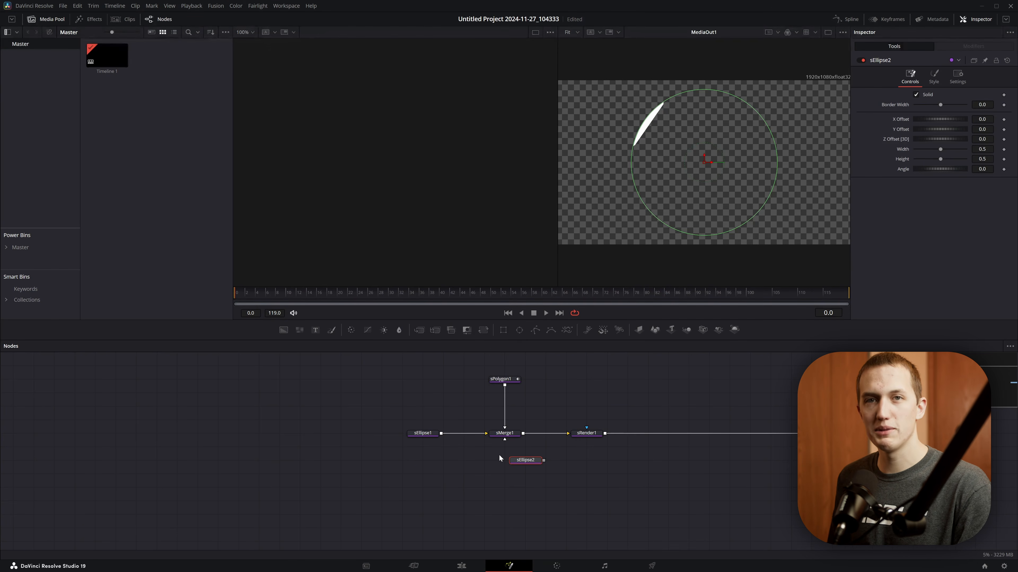
{"action": "left_click_drag", "start_coordinate": [528, 460], "coordinate": [512, 435]}
- Shrink the second ellipse evenly to about 0.48 in width and height, aligning its edge with the polygon's inner corners
{"action": "scroll", "coordinate": [656, 113], "scroll_direction": "up", "scroll_amount": 2}
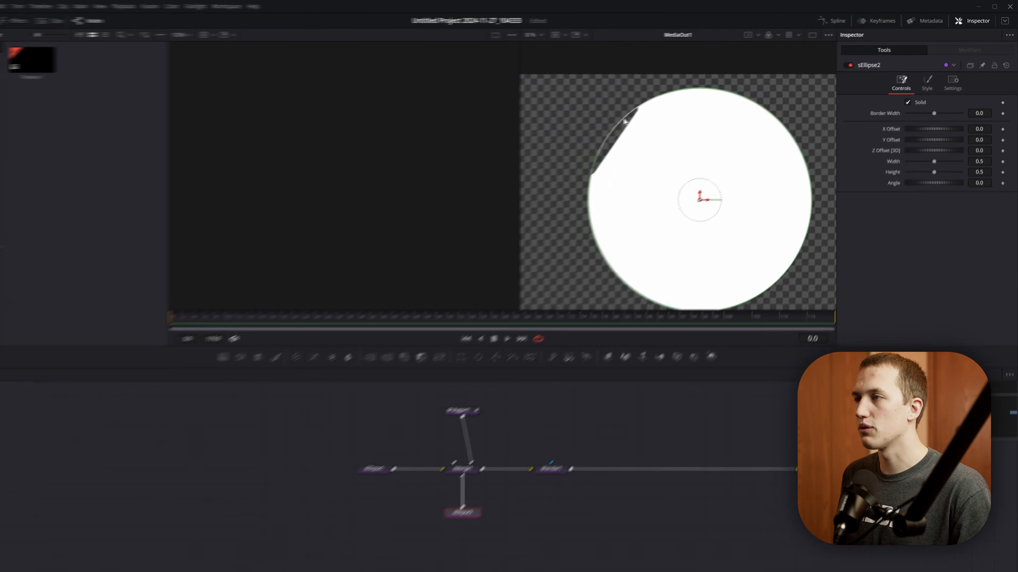
{"action": "scroll", "coordinate": [624, 119], "scroll_direction": "up", "scroll_amount": 2}
{"action": "left_click_drag", "start_coordinate": [648, 98], "coordinate": [657, 107]}
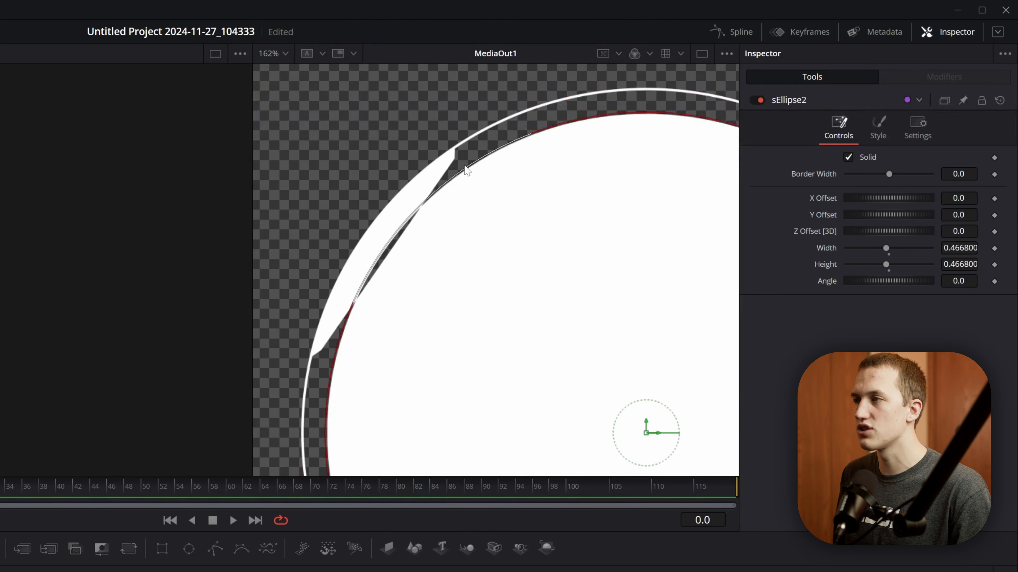
{"action": "left_click_drag", "start_coordinate": [464, 170], "coordinate": [457, 159]}
{"action": "scroll", "coordinate": [455, 166], "scroll_direction": "up", "scroll_amount": 5}
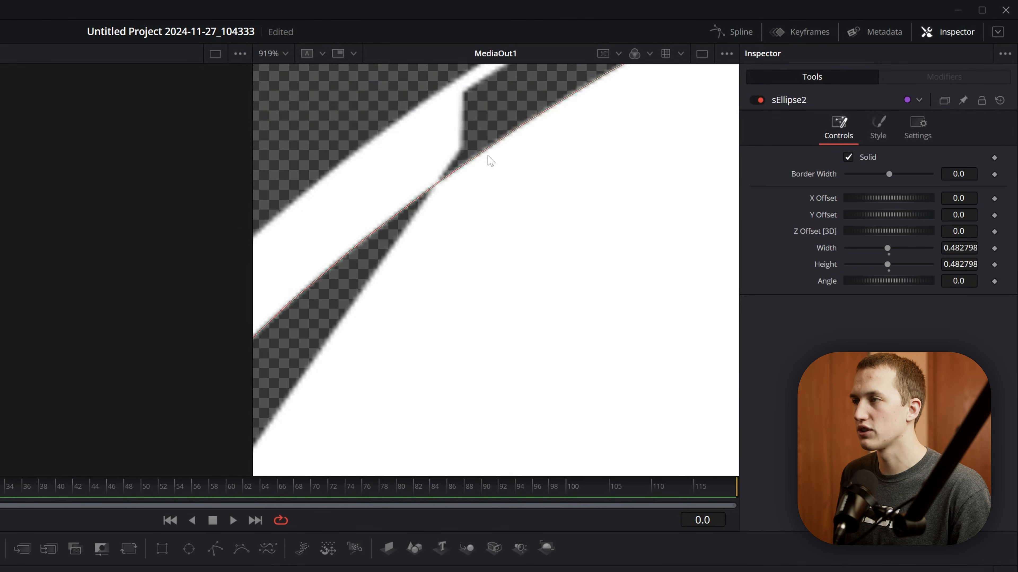
- Lower the second ellipse's opacity to 0.354 to make it a see-through guide
{"action": "left_click", "coordinate": [878, 127]}
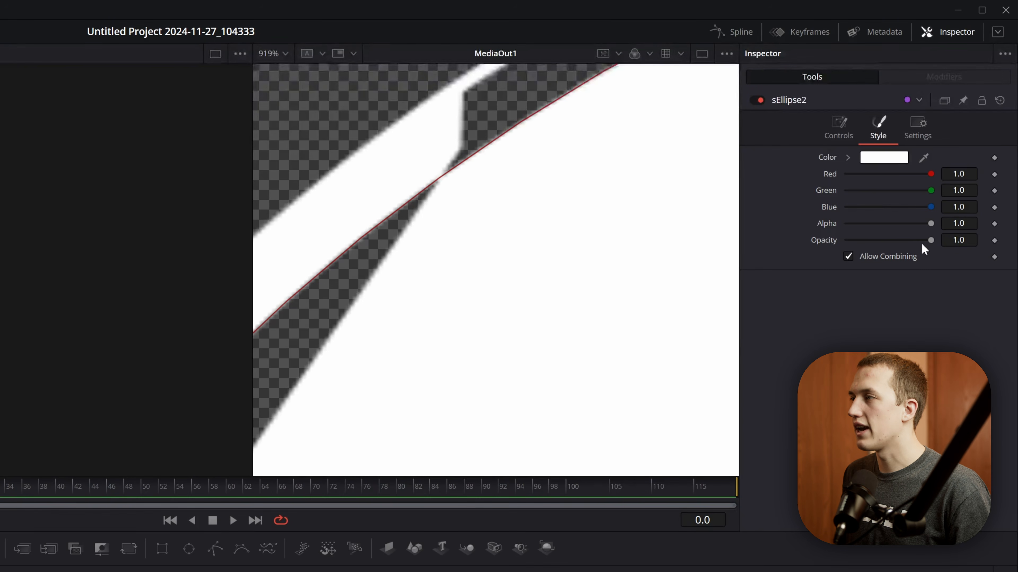
{"action": "left_click_drag", "start_coordinate": [922, 242], "coordinate": [877, 241]}
{"action": "key", "text": "ctrl+f"}
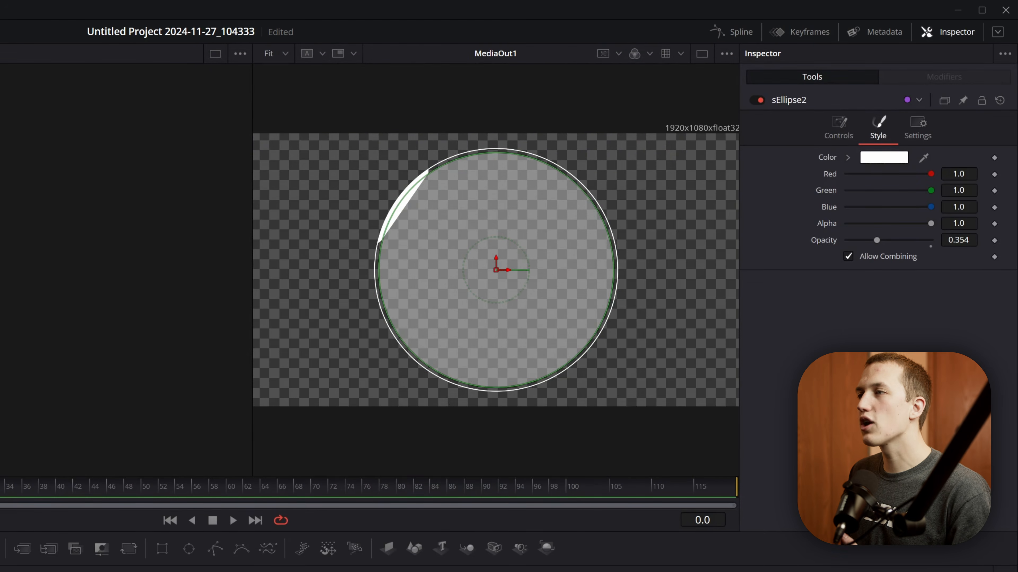
- Curve the polygon's inner side with its point handles so that it follows the edge of the guide ellipse
{"action": "scroll", "coordinate": [417, 173], "scroll_direction": "up", "scroll_amount": 8}
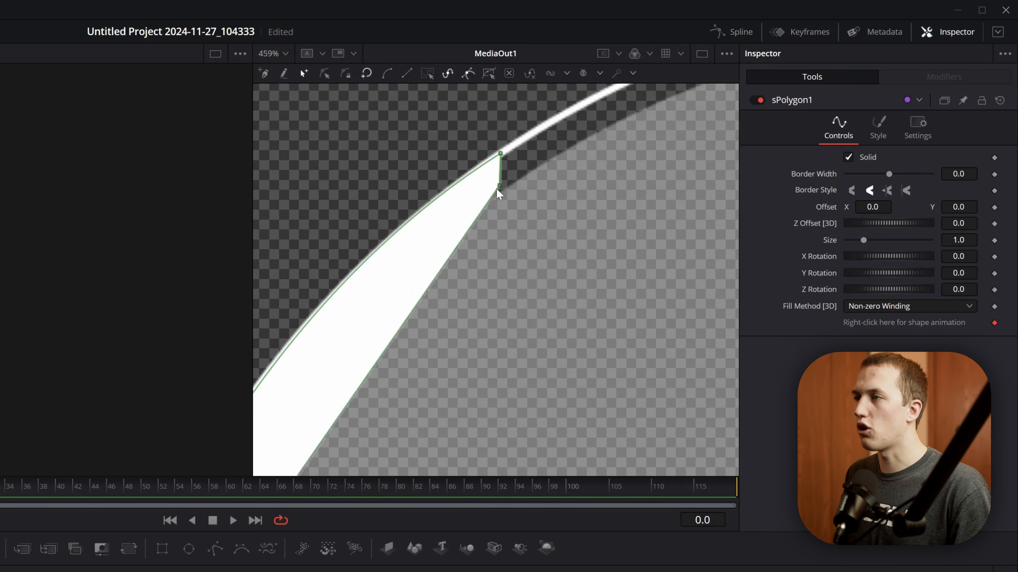
{"action": "scroll", "coordinate": [513, 192], "scroll_direction": "up", "scroll_amount": 5}
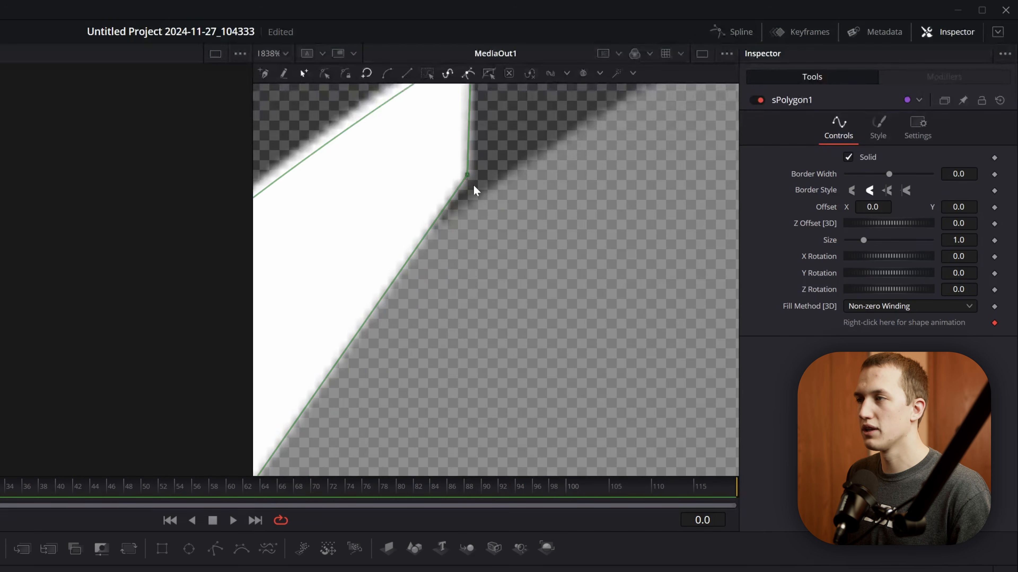
{"action": "scroll", "coordinate": [465, 185], "scroll_direction": "down", "scroll_amount": 8}
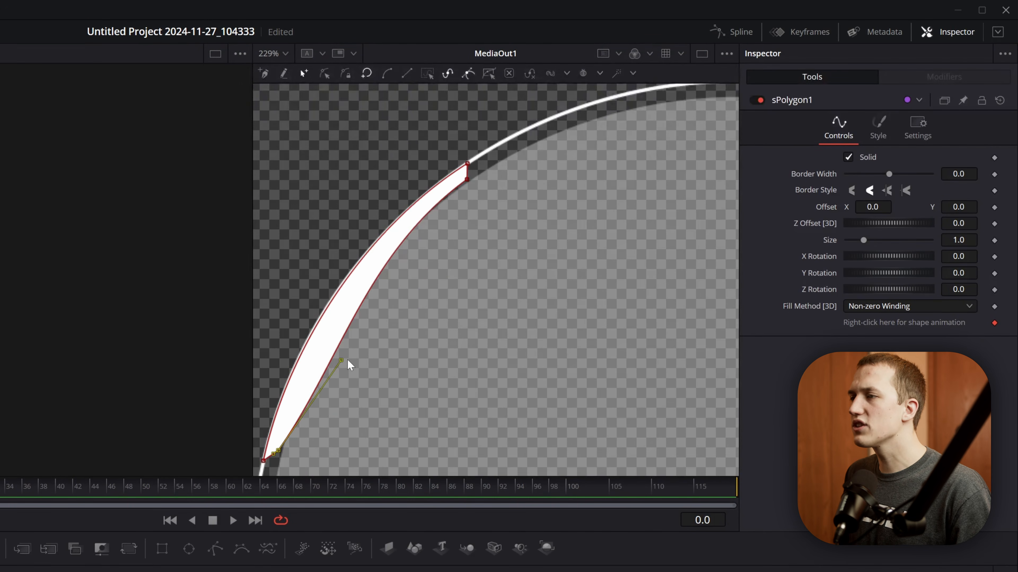
{"action": "left_click_drag", "start_coordinate": [325, 344], "coordinate": [320, 325]}
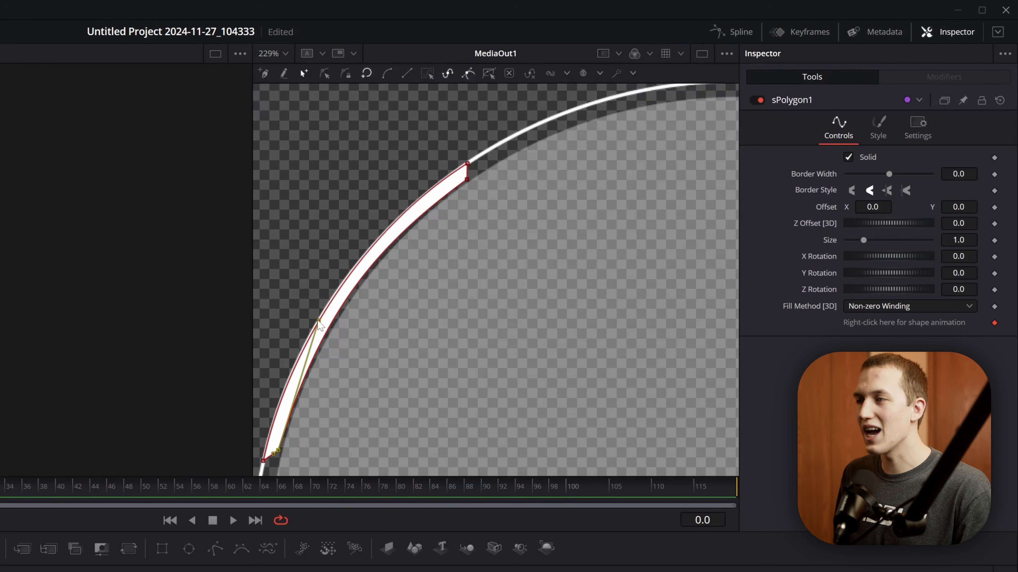
{"action": "key", "text": "ctrl+f"}
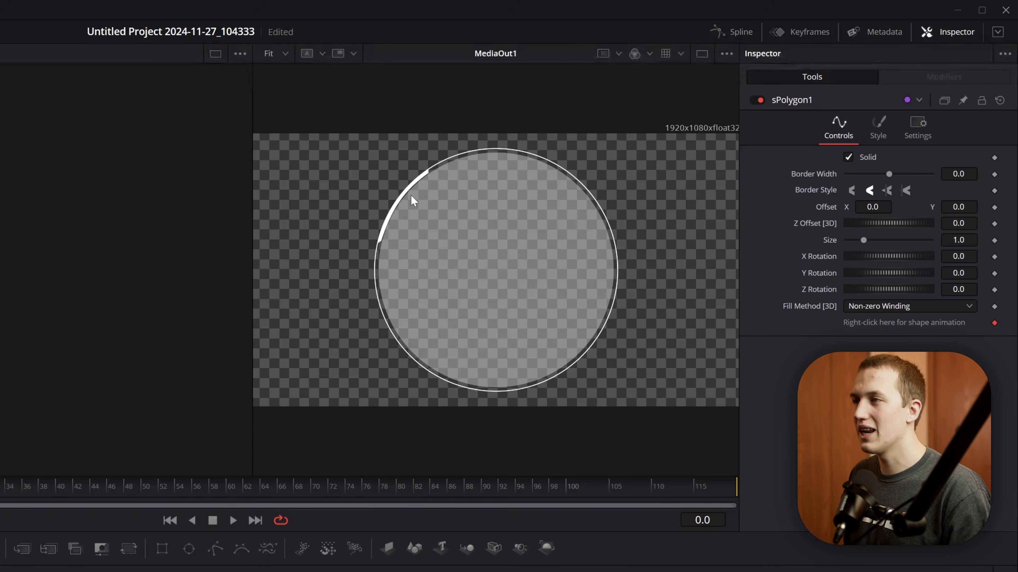
{"action": "scroll", "coordinate": [406, 186], "scroll_direction": "up", "scroll_amount": 4}
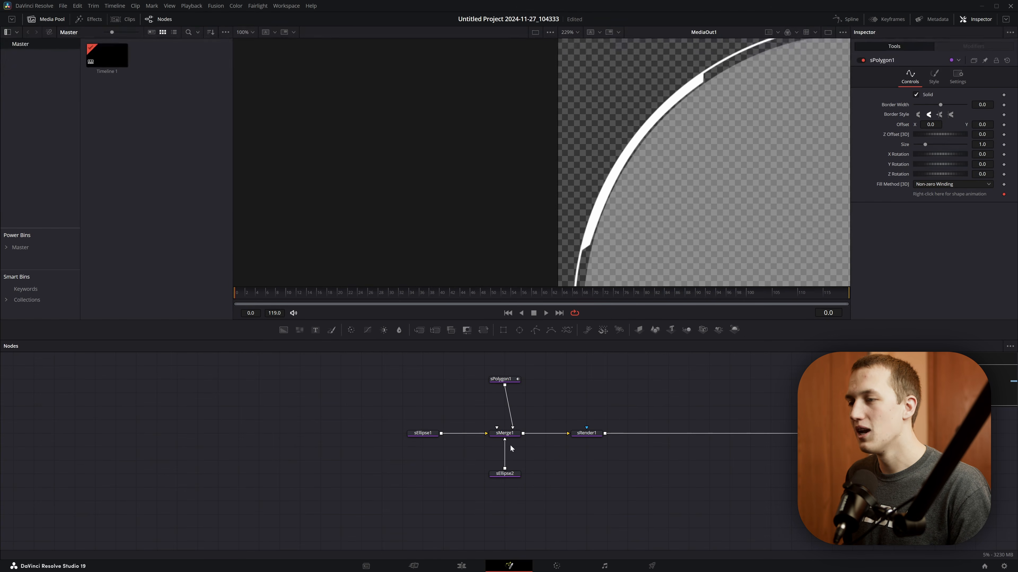
- Disconnect the guide ellipse sEllipse2 from sMerge1
{"action": "left_click_drag", "start_coordinate": [506, 448], "coordinate": [558, 455]}
{"action": "key", "text": "ctrl+f"}
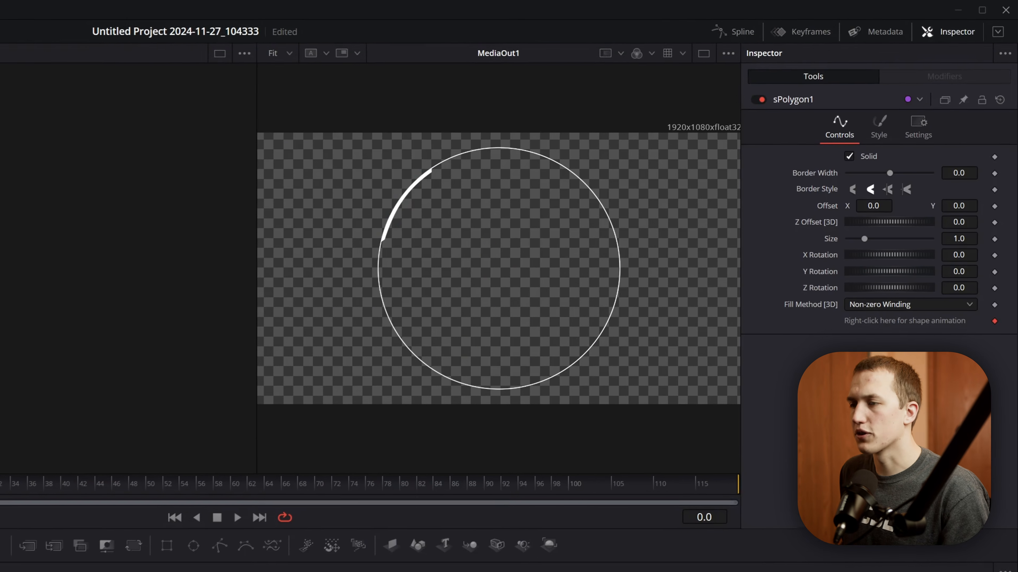
- Add four points in two close pairs along the outer edge of the polygon arc
{"action": "scroll", "coordinate": [414, 177], "scroll_direction": "up", "scroll_amount": 5}
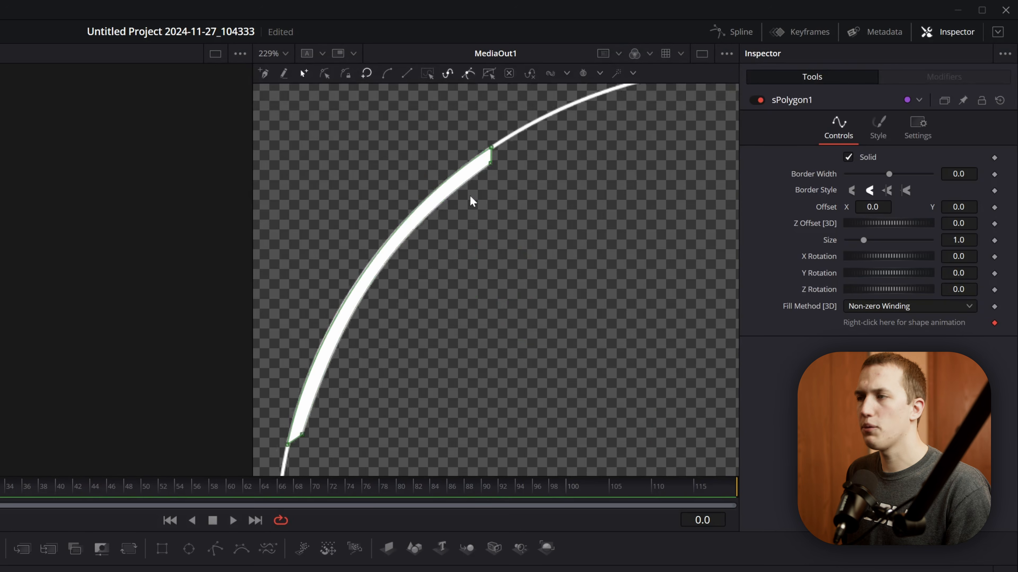
{"action": "scroll", "coordinate": [471, 202], "scroll_direction": "left", "scroll_amount": 3}
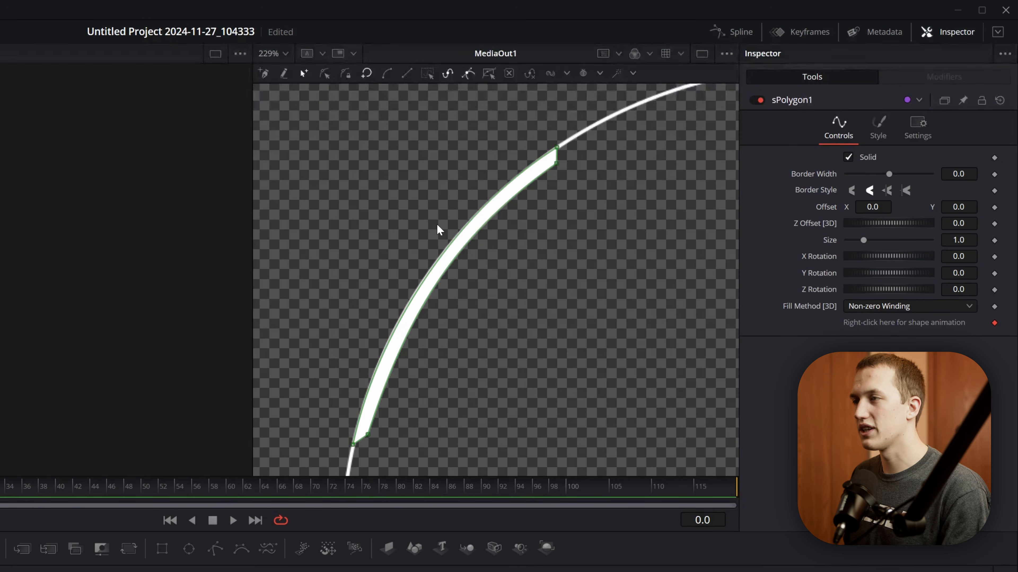
{"action": "scroll", "coordinate": [460, 198], "scroll_direction": "up", "scroll_amount": 2}
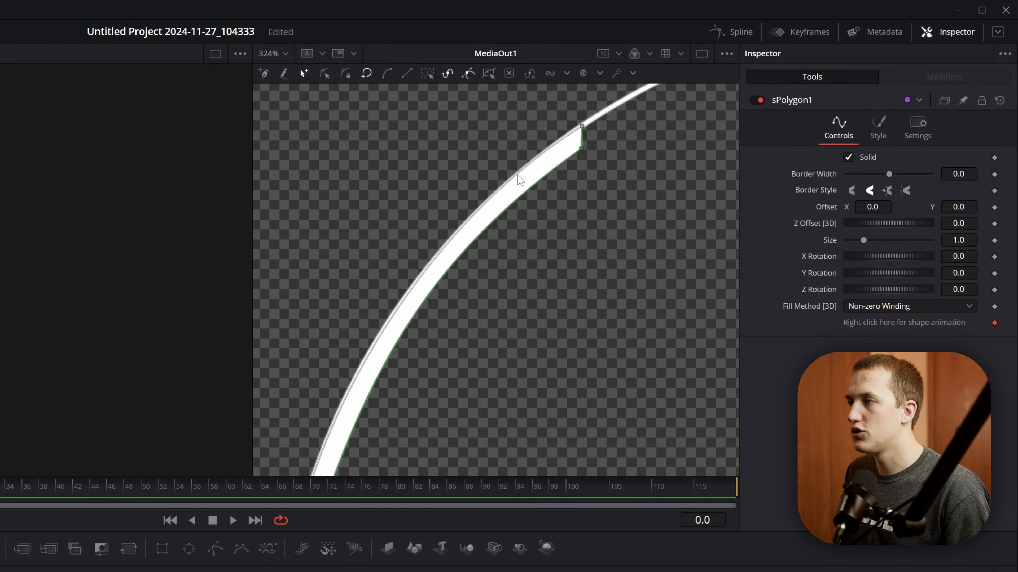
{"action": "left_click", "coordinate": [515, 176]}
{"action": "left_click", "coordinate": [506, 185]}
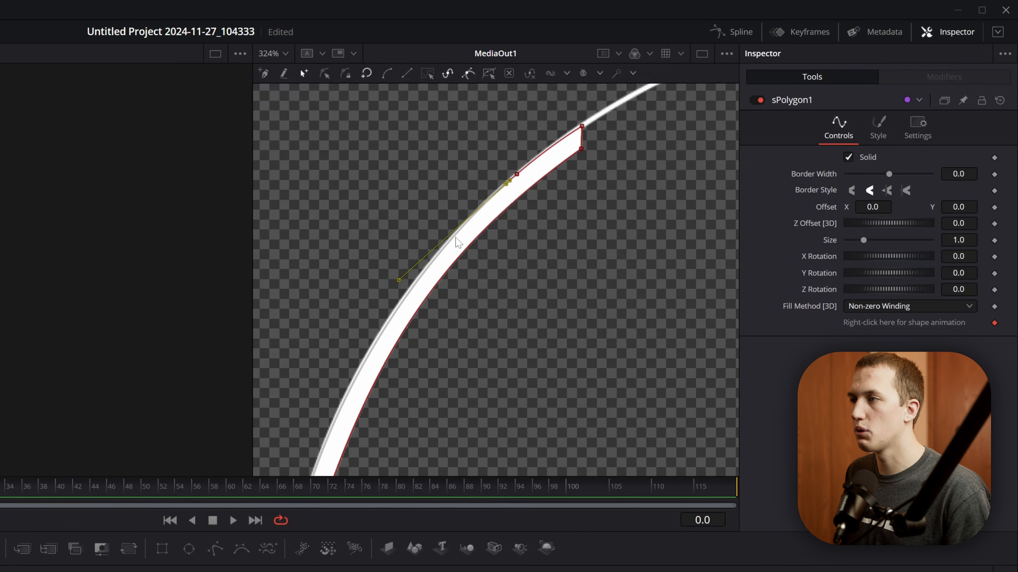
{"action": "left_click", "coordinate": [446, 245]}
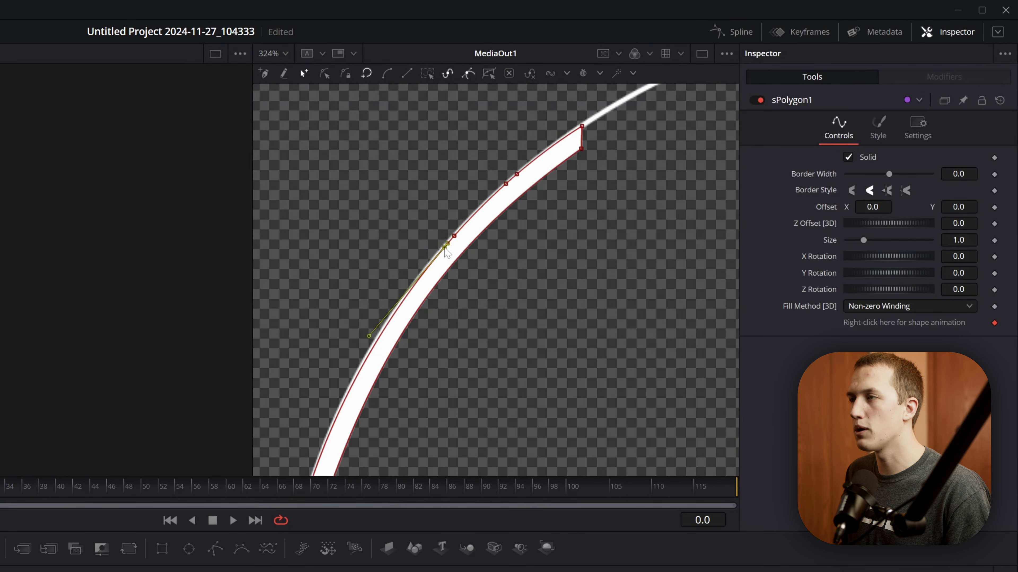
- Select the two middle points on the arc's outer edge and move them outward to form a raised section
{"action": "left_click_drag", "start_coordinate": [428, 136], "coordinate": [509, 251]}
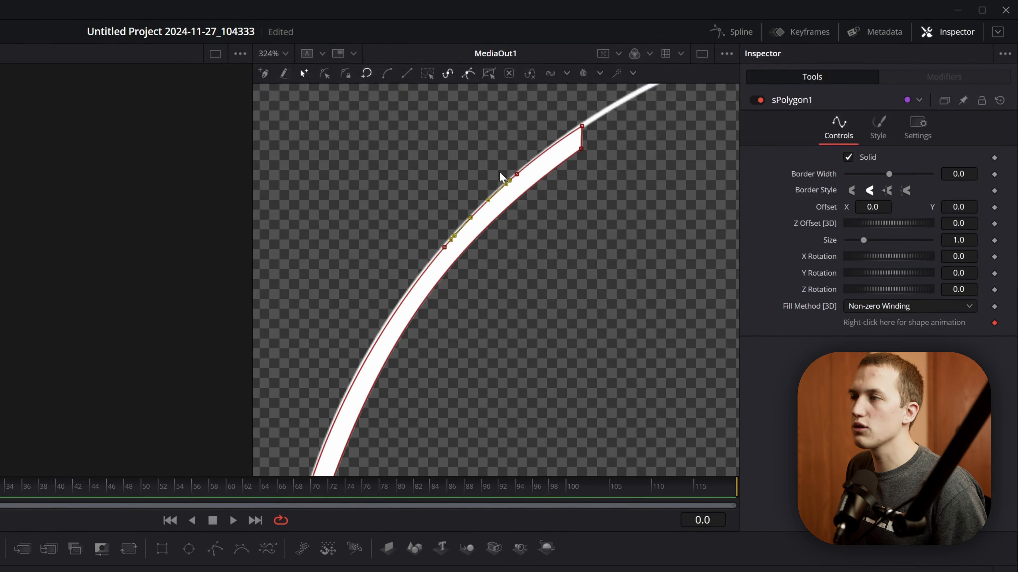
{"action": "left_click_drag", "start_coordinate": [506, 188], "coordinate": [499, 178]}
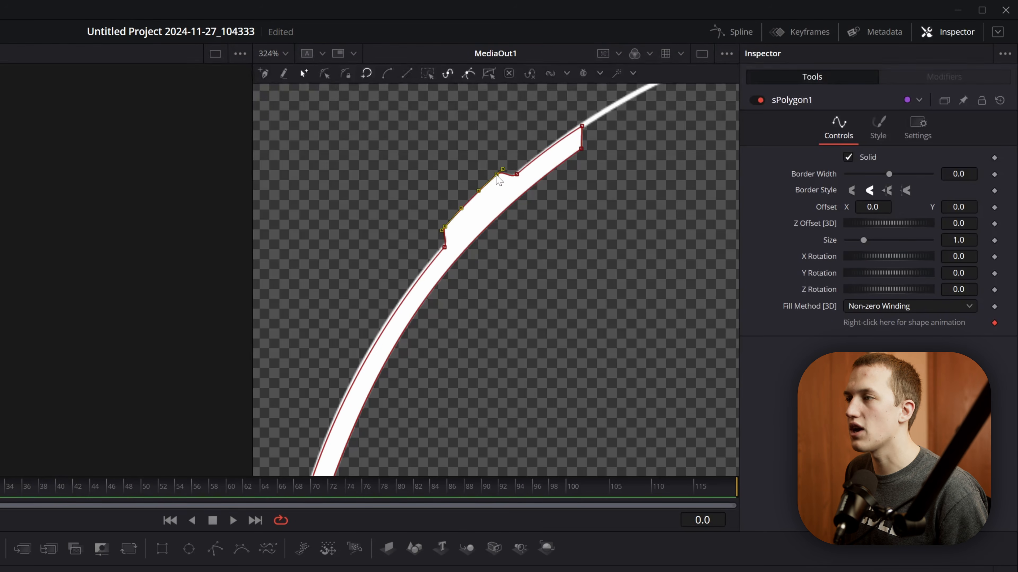
{"action": "scroll", "coordinate": [499, 180], "scroll_direction": "up", "scroll_amount": 5}
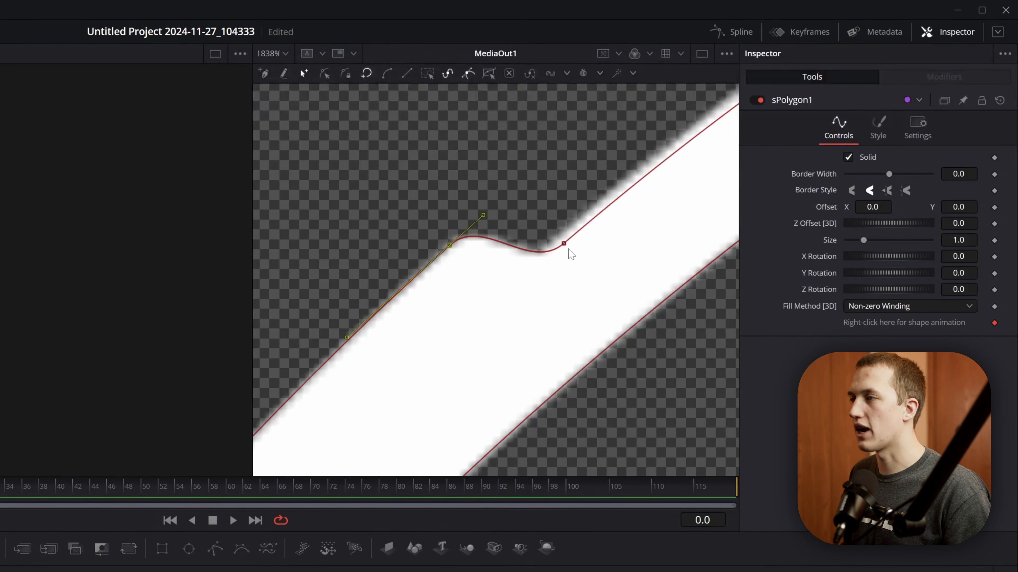
- Select the points around the polygon arc's raised section and convert them to linear so the corners are sharp
{"action": "key", "text": "ctrl+s"}
{"action": "scroll", "coordinate": [595, 240], "scroll_direction": "down", "scroll_amount": 2}
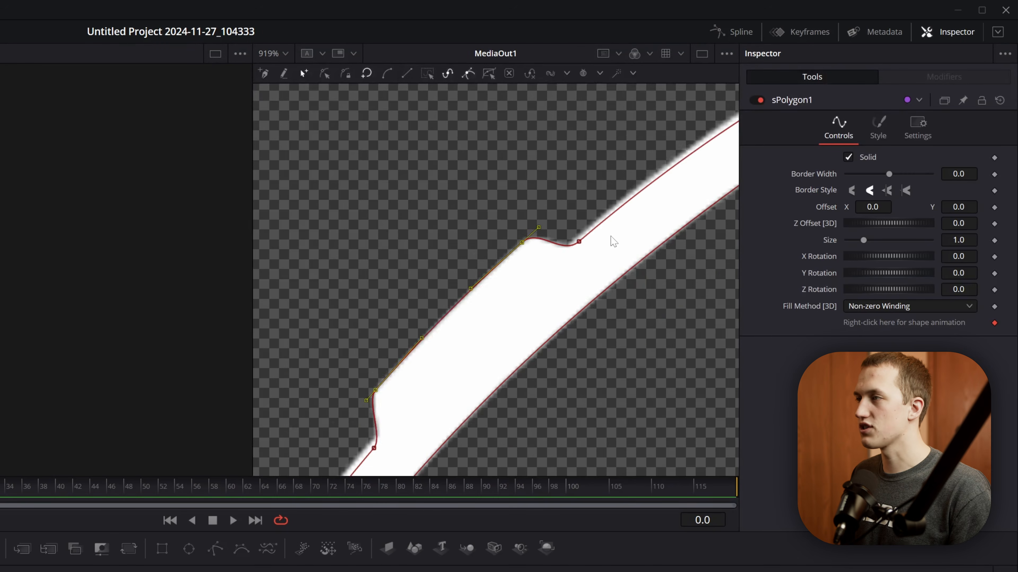
{"action": "left_click_drag", "start_coordinate": [668, 121], "coordinate": [405, 430]}
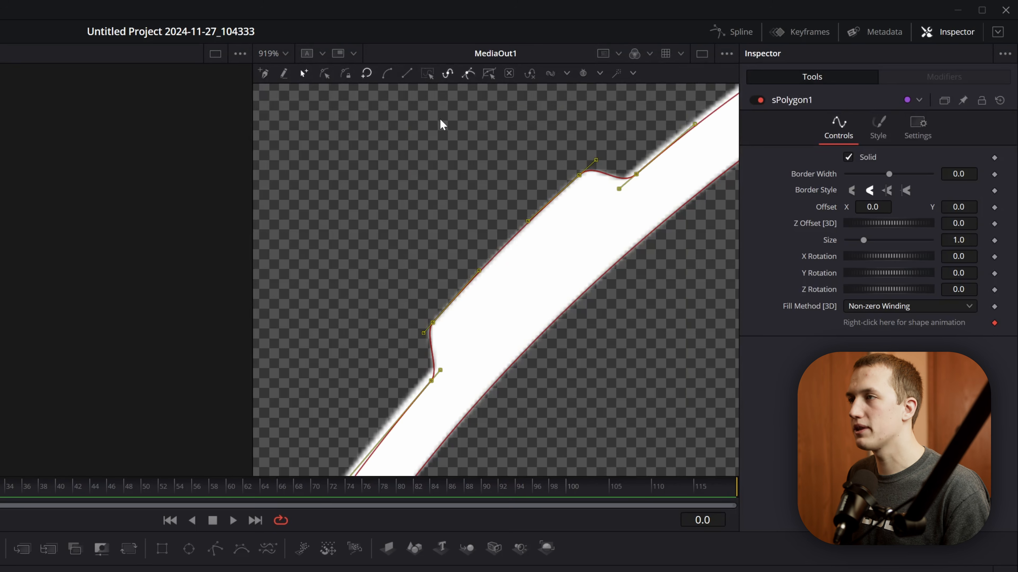
{"action": "left_click", "coordinate": [406, 76]}
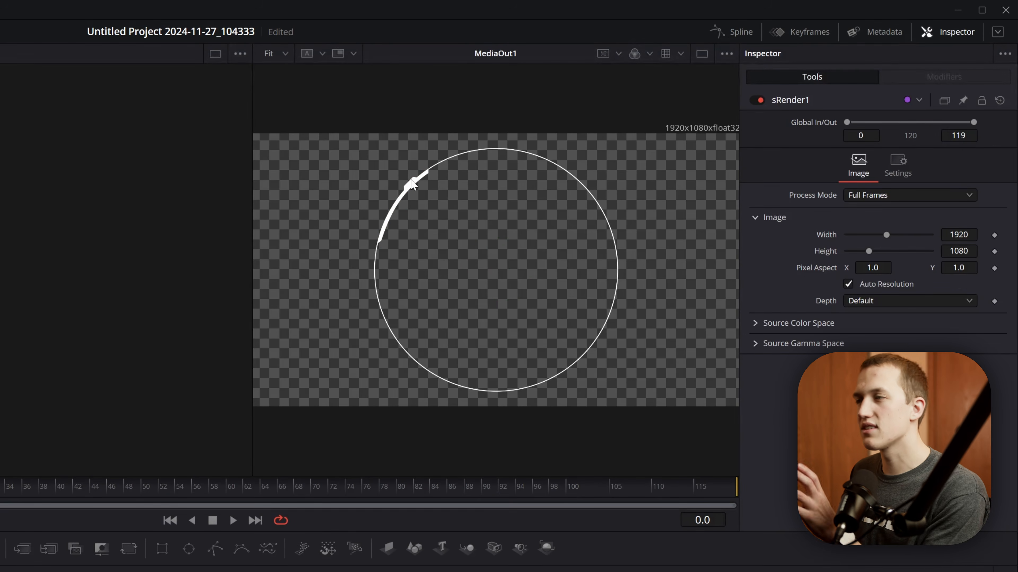
- Move the points of sPolygon1's raised section outward at frame 65, and scrub back to frame 0 to preview the shape change
{"action": "left_click", "coordinate": [390, 169]}
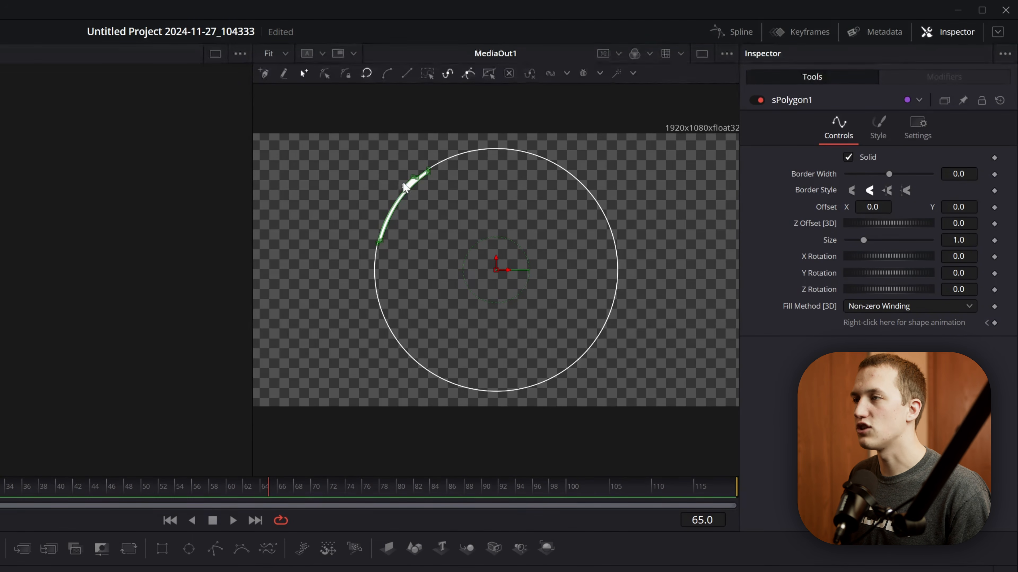
{"action": "scroll", "coordinate": [397, 177], "scroll_direction": "up", "scroll_amount": 5}
{"action": "left_click_drag", "start_coordinate": [369, 141], "coordinate": [466, 217]}
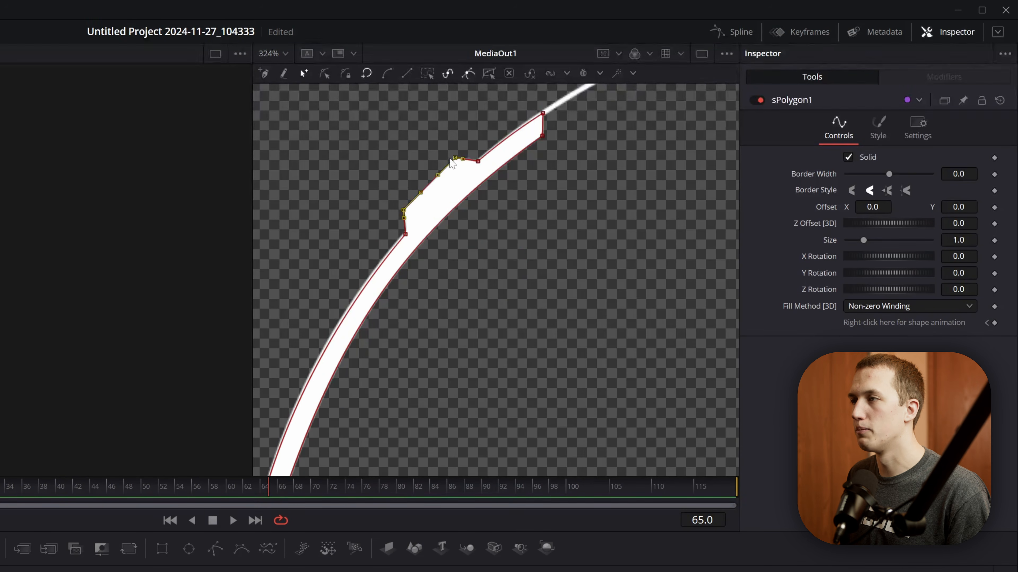
{"action": "left_click_drag", "start_coordinate": [455, 158], "coordinate": [443, 145]}
{"action": "left_click_drag", "start_coordinate": [257, 496], "coordinate": [1, 495]}
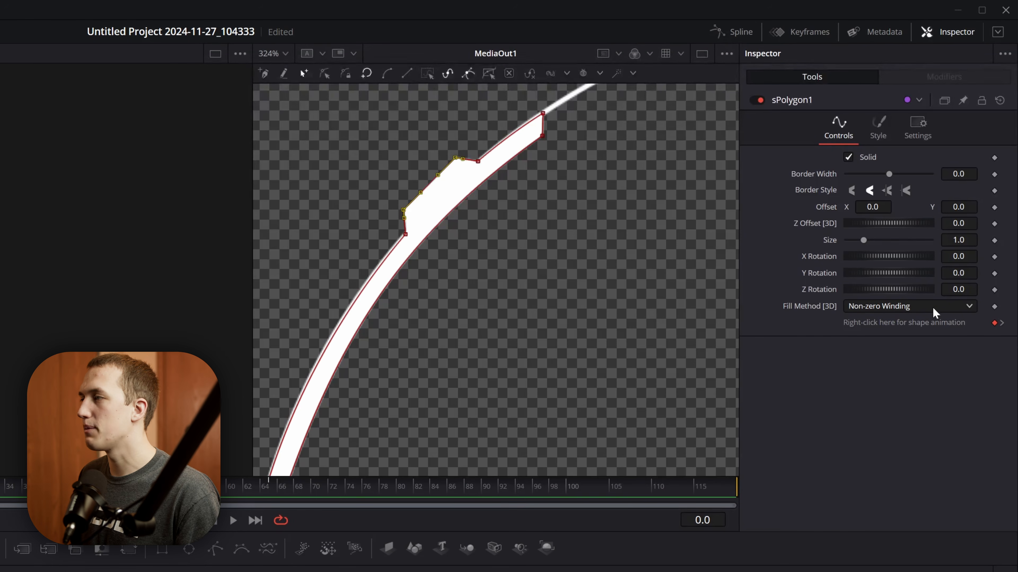
- Remove the sPolygon1Polyline shape animation from sPolygon1
{"action": "right_click", "coordinate": [905, 326]}
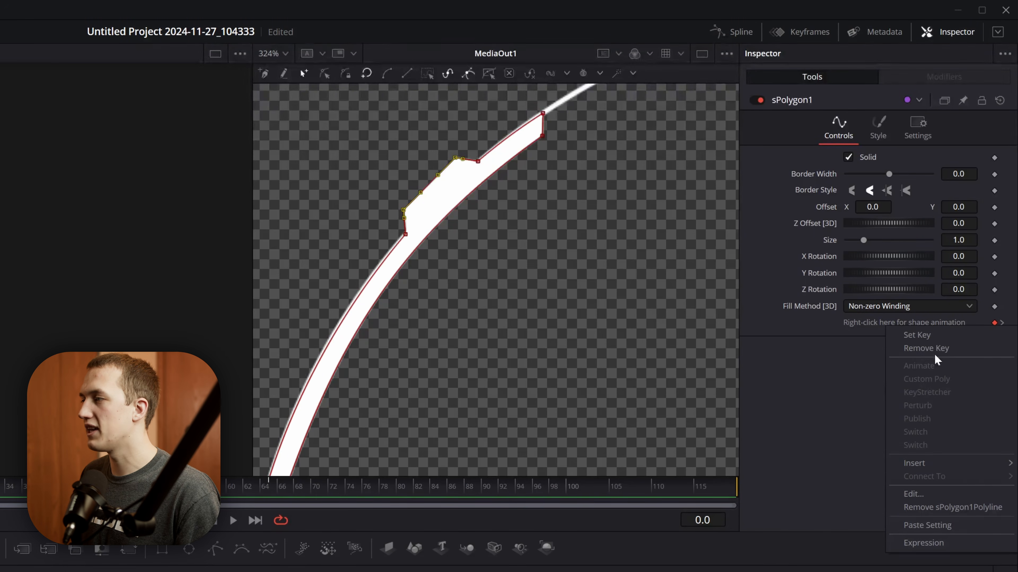
{"action": "left_click", "coordinate": [959, 507]}
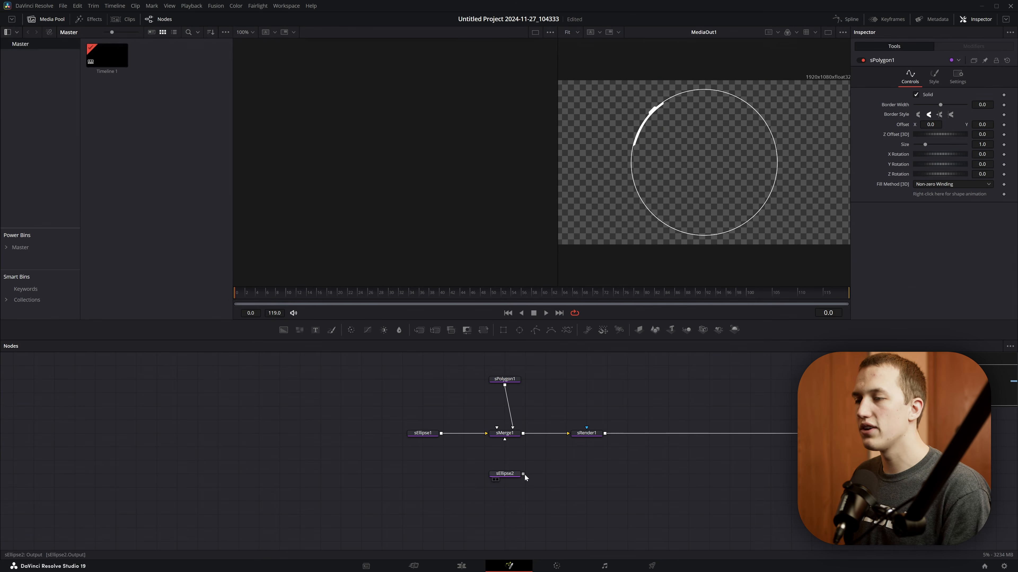
- Reconnect the guide ellipse sEllipse2 to sMerge1 and shape additional polygon arcs along the ring
{"action": "left_click_drag", "start_coordinate": [524, 474], "coordinate": [504, 440]}
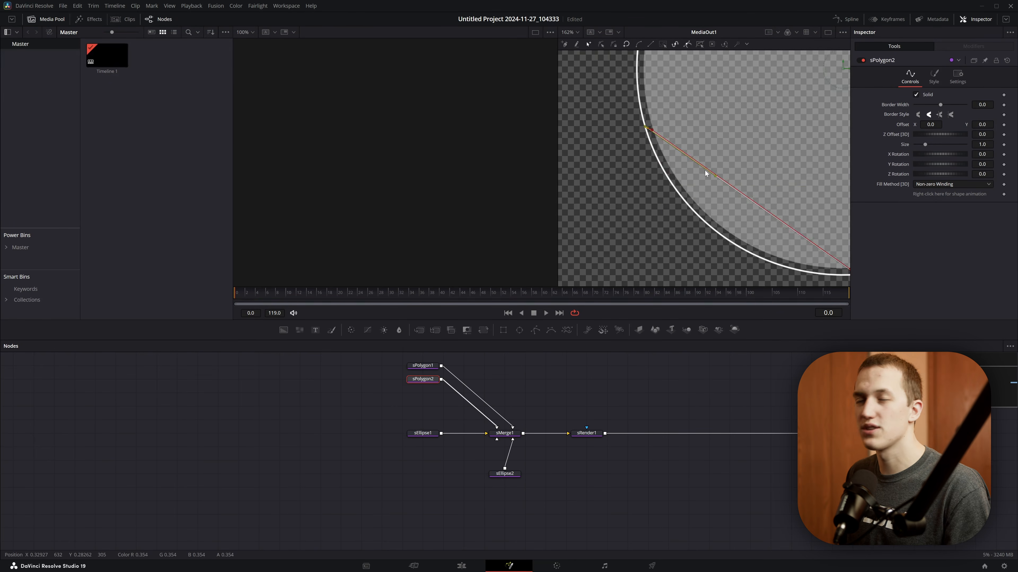
{"action": "left_click", "coordinate": [699, 205]}
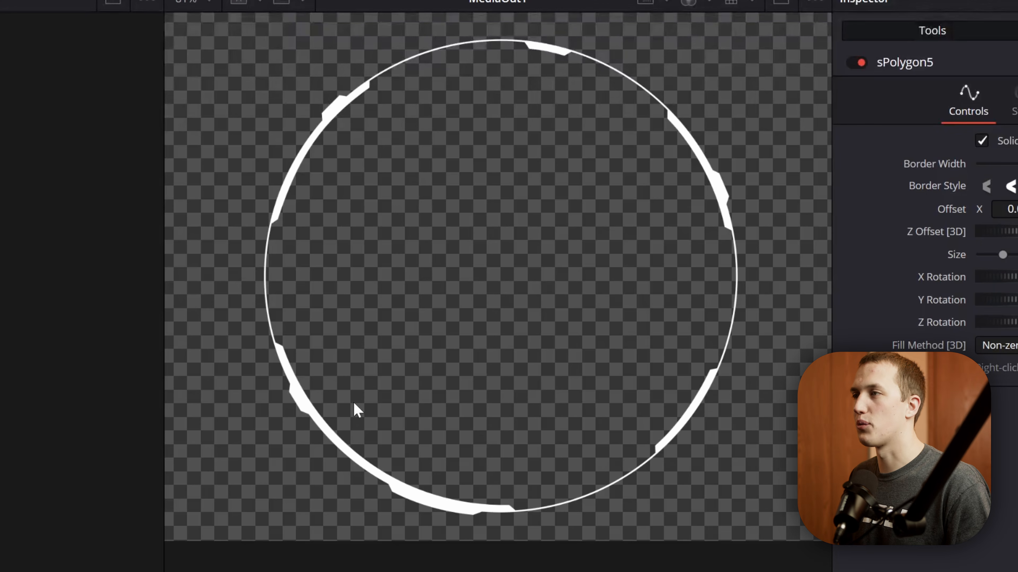
- Add a new sEllipse node to the node graph for a separate detail element
{"action": "key", "text": "shift+space"}
{"action": "type", "text": "sell"}
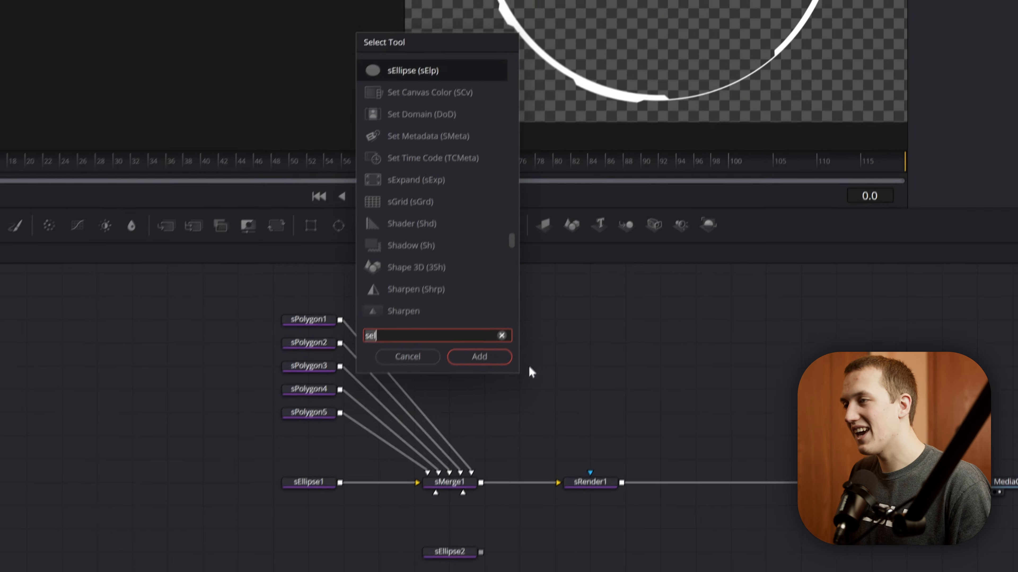
{"action": "key", "text": "Return"}
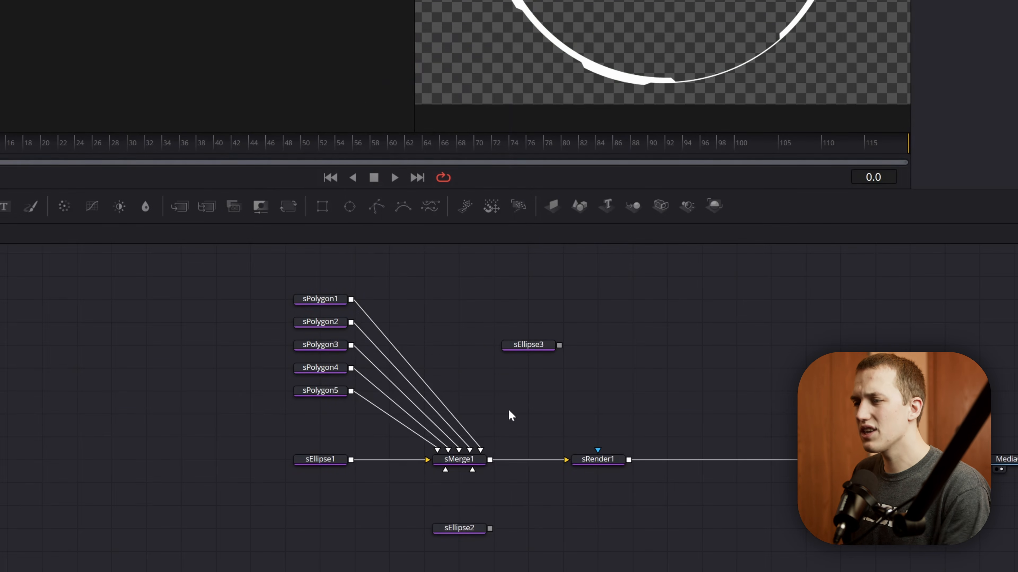
- Make room after sMerge1, insert another sMerge node before sRender1, and connect sEllipse3 to it
{"action": "left_click_drag", "start_coordinate": [458, 489], "coordinate": [277, 279]}
{"action": "left_click_drag", "start_coordinate": [477, 474], "coordinate": [373, 477]}
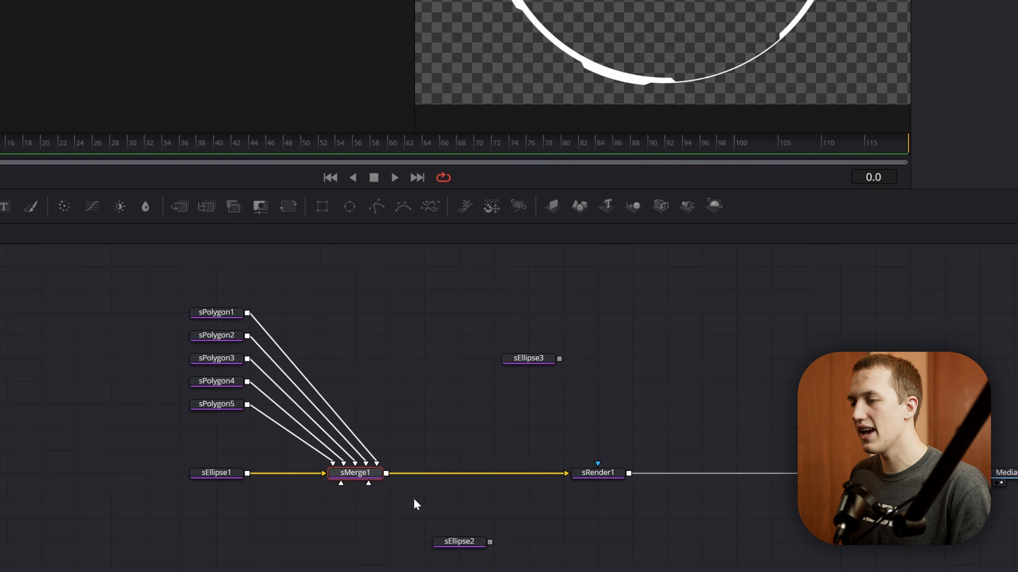
{"action": "key", "text": "shift+space"}
{"action": "type", "text": "smerge"}
{"action": "key", "text": "Return"}
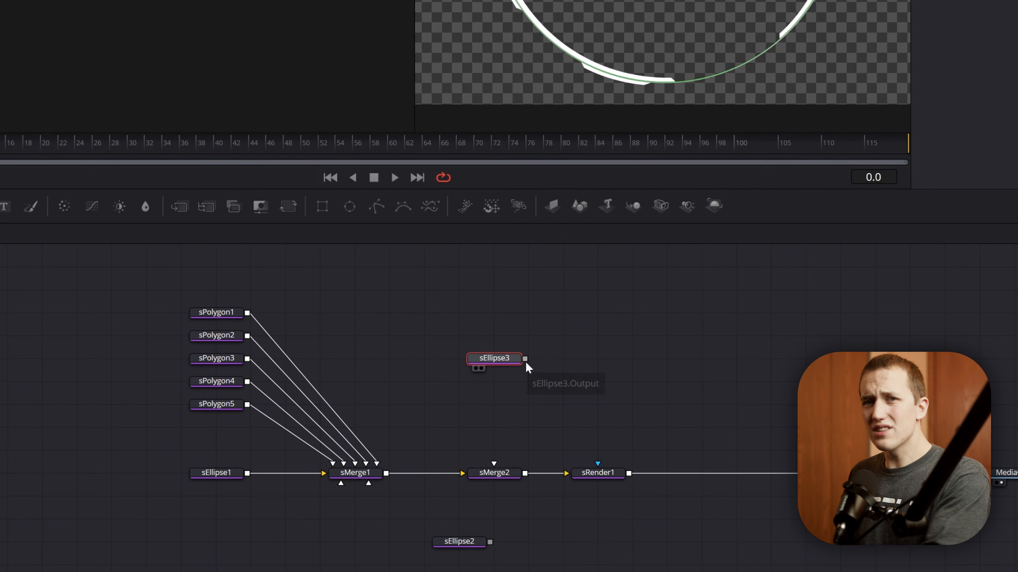
{"action": "left_click_drag", "start_coordinate": [527, 399], "coordinate": [502, 478]}
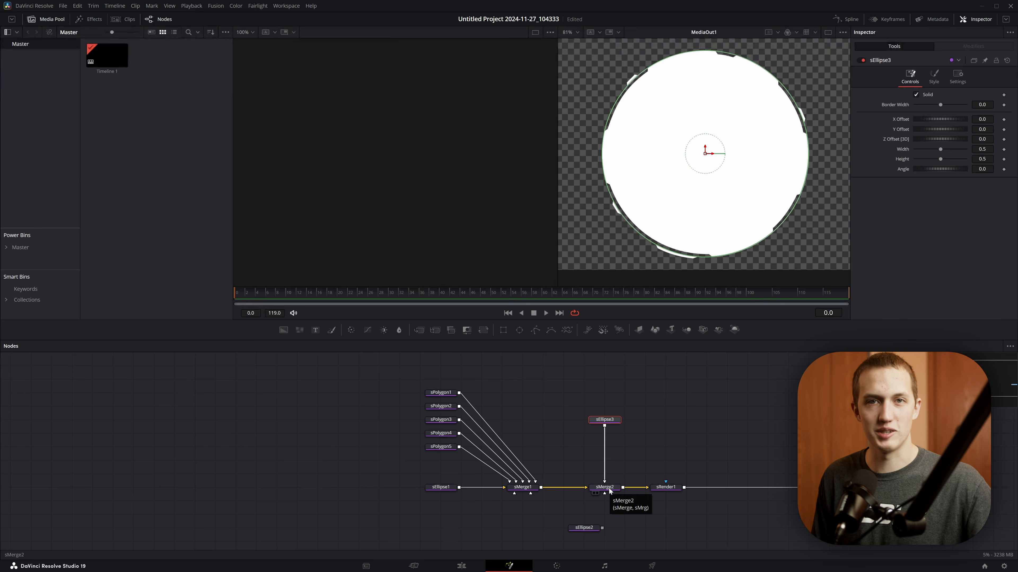
- Display sMerge1 in one viewer and sMerge2 in the other
{"action": "left_click", "coordinate": [512, 494]}
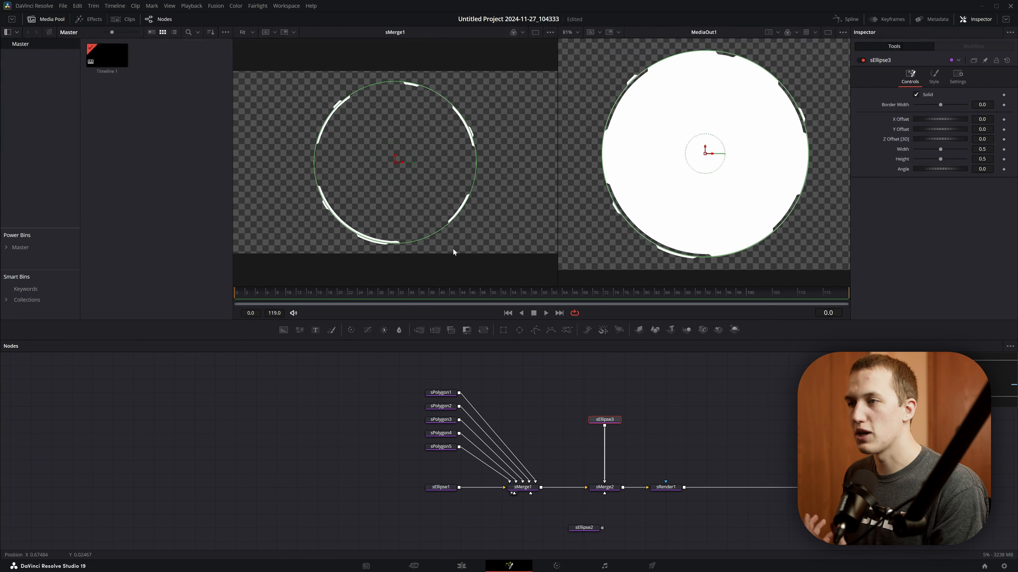
{"action": "left_click_drag", "start_coordinate": [611, 488], "coordinate": [677, 132]}
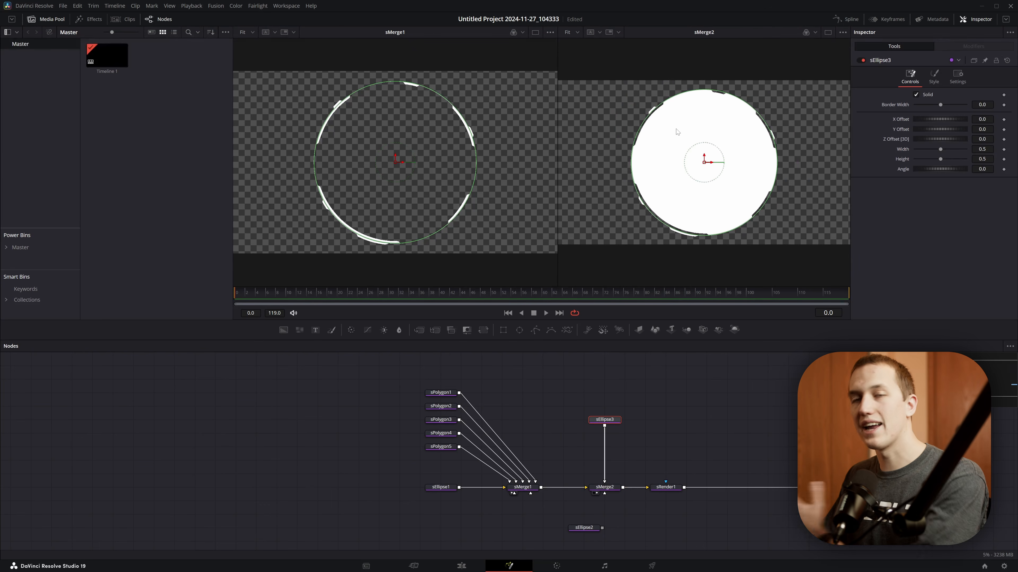
- Shrink sEllipse3 to a Width of 0.079 and link its Height to its Width with an expression
{"action": "left_click_drag", "start_coordinate": [751, 110], "coordinate": [721, 151]}
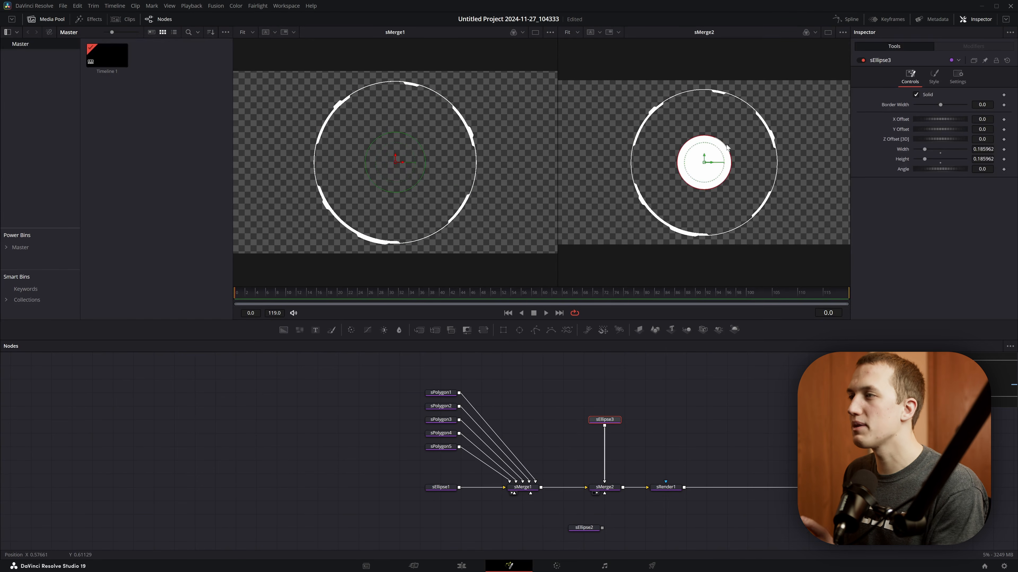
{"action": "left_click_drag", "start_coordinate": [920, 149], "coordinate": [916, 160]}
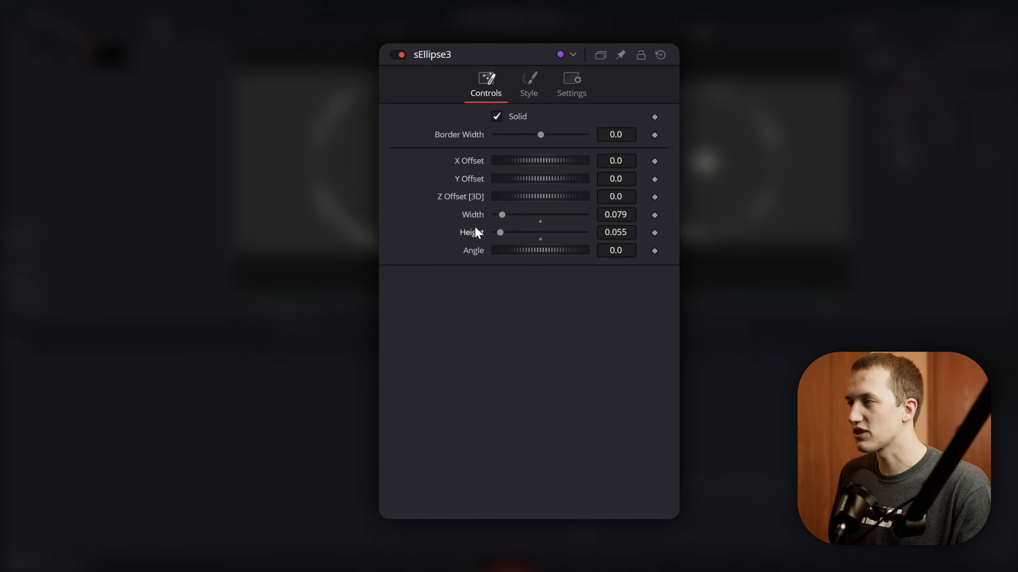
{"action": "right_click", "coordinate": [904, 160]}
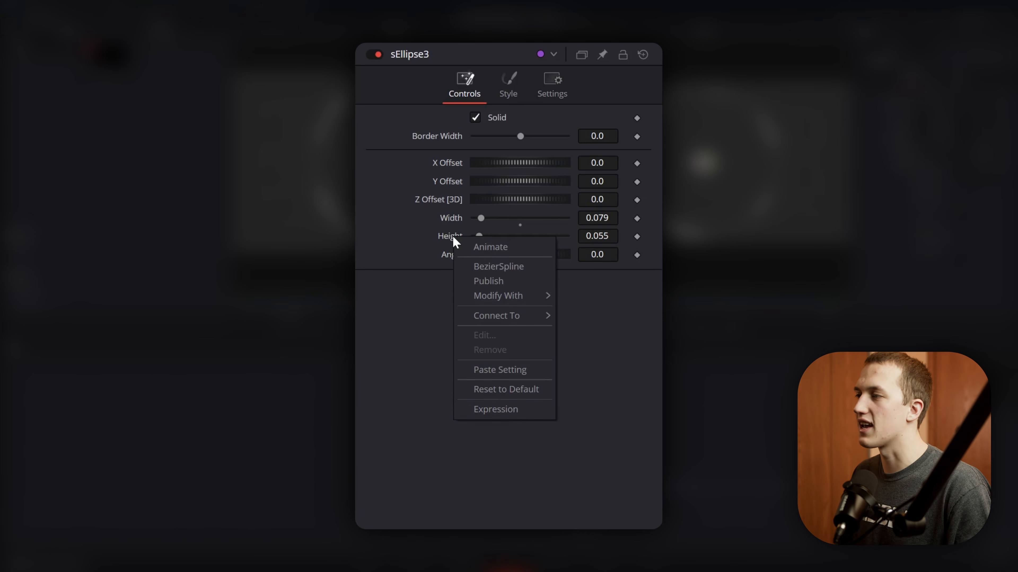
{"action": "left_click", "coordinate": [509, 408]}
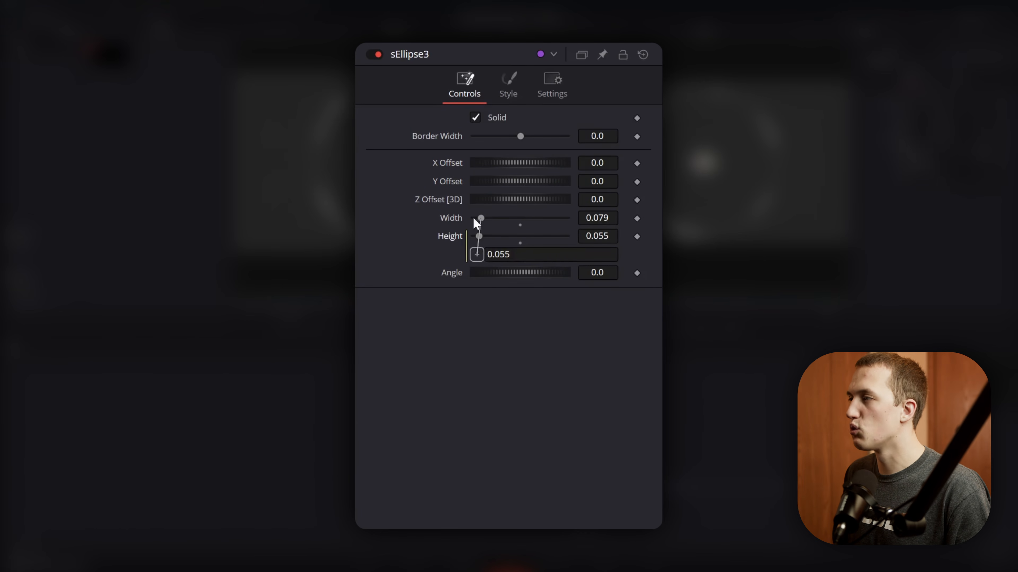
{"action": "left_click_drag", "start_coordinate": [448, 213], "coordinate": [483, 224]}
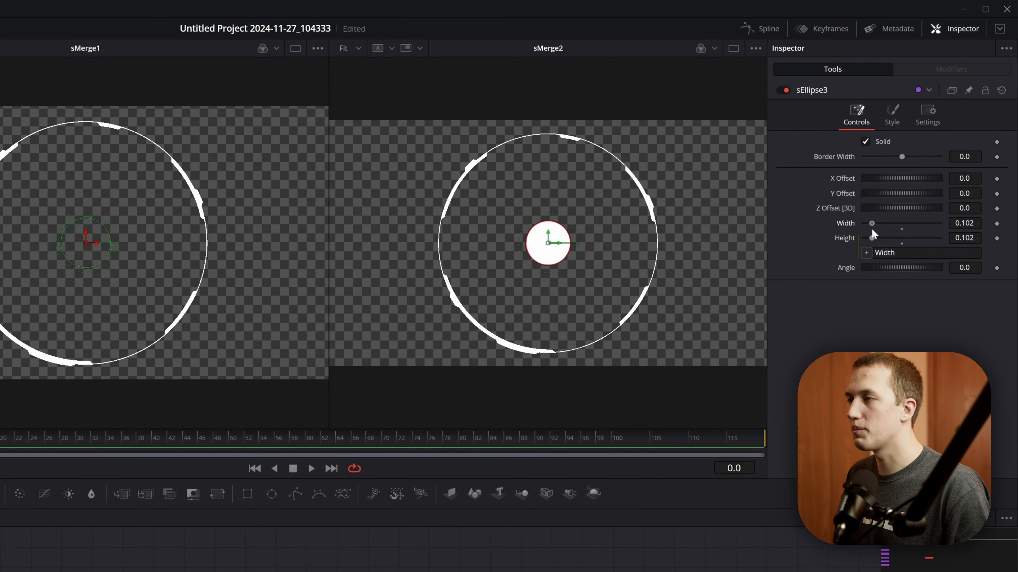
- Set sEllipse3's Width to 0.006 and its Y Offset to 0.219, placing the dot just inside the ring
{"action": "left_click_drag", "start_coordinate": [872, 229], "coordinate": [869, 229]}
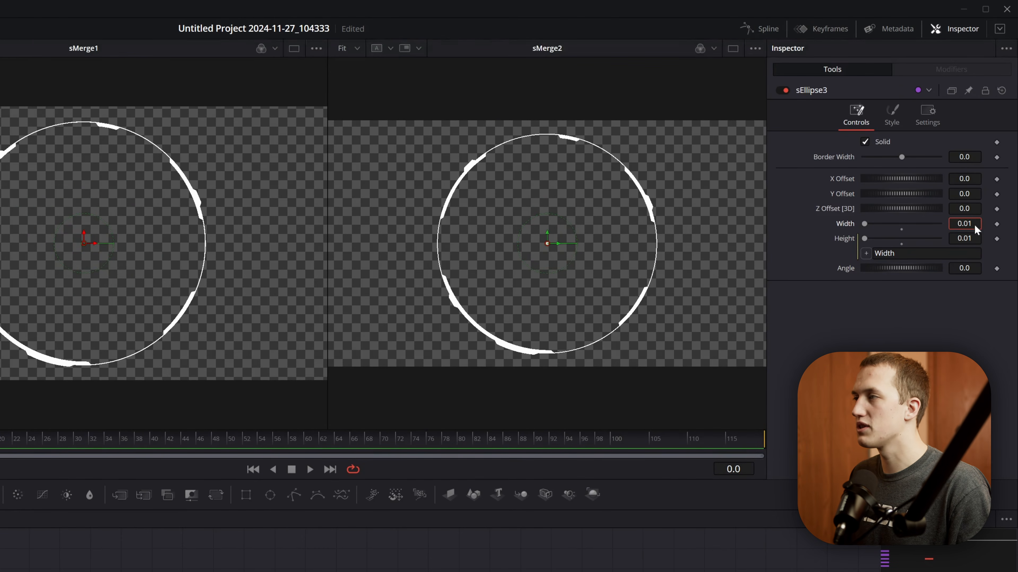
{"action": "left_click_drag", "start_coordinate": [865, 224], "coordinate": [864, 224]}
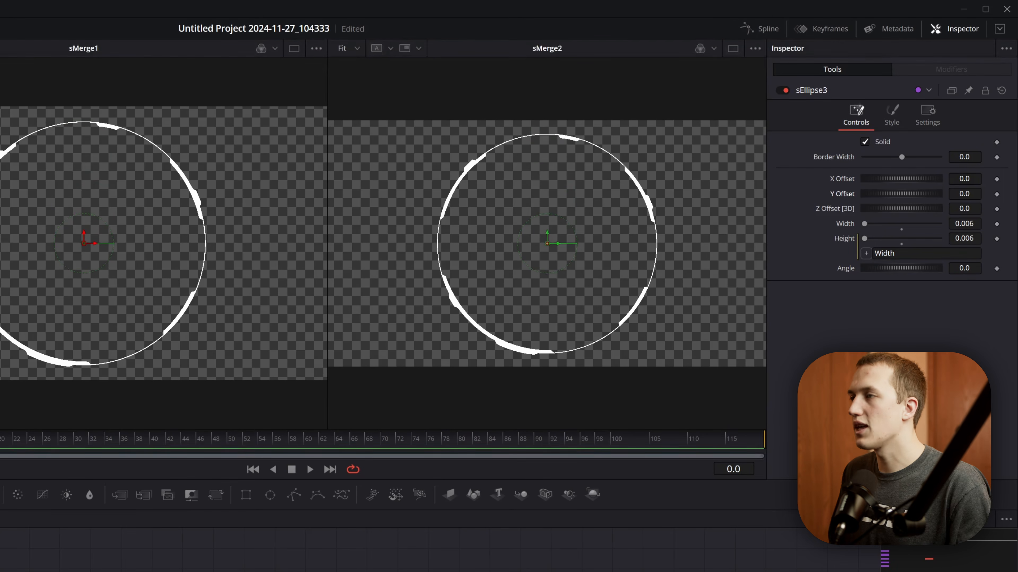
{"action": "left_click_drag", "start_coordinate": [965, 194], "coordinate": [1010, 194]}
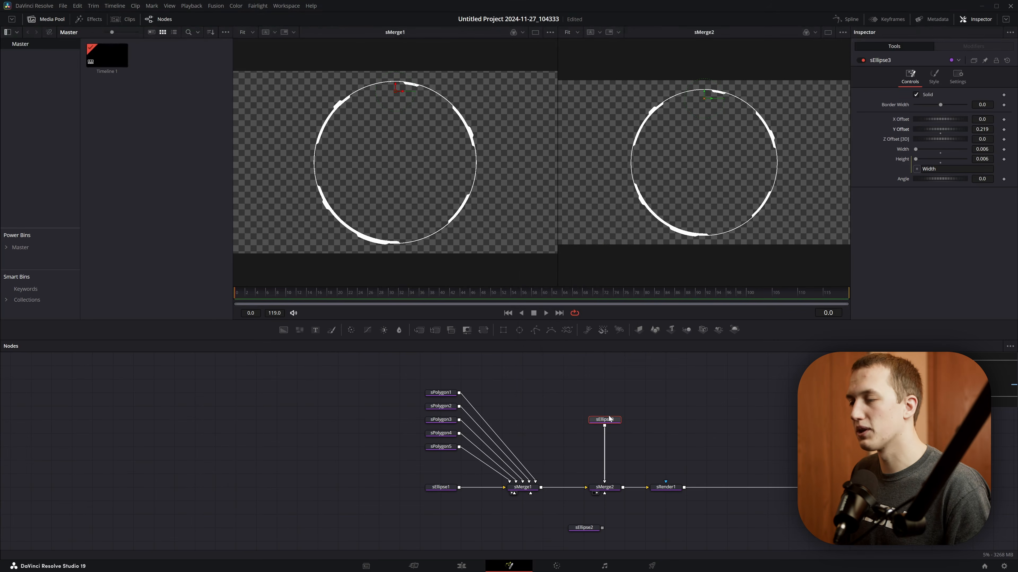
- Add an sDuplicate node after sEllipse3 and set its Copies to 8
{"action": "key", "text": "shift+space"}
{"action": "type", "text": "duspl"}
{"action": "key", "text": "BackSpace"}
{"action": "key", "text": "BackSpace"}
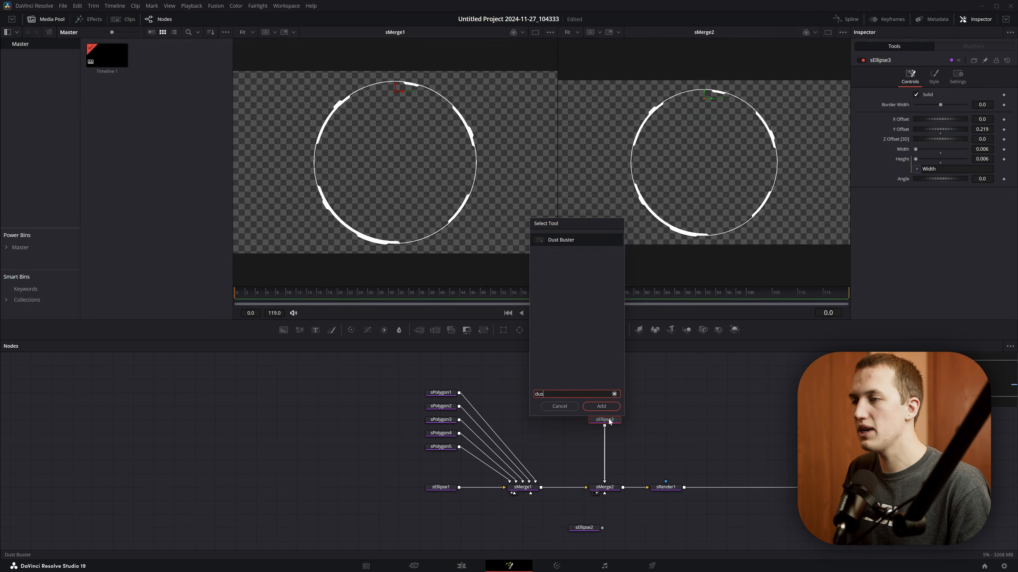
{"action": "key", "text": "BackSpace"}
{"action": "key", "text": "Return"}
{"action": "left_click_drag", "start_coordinate": [917, 95], "coordinate": [950, 95]}
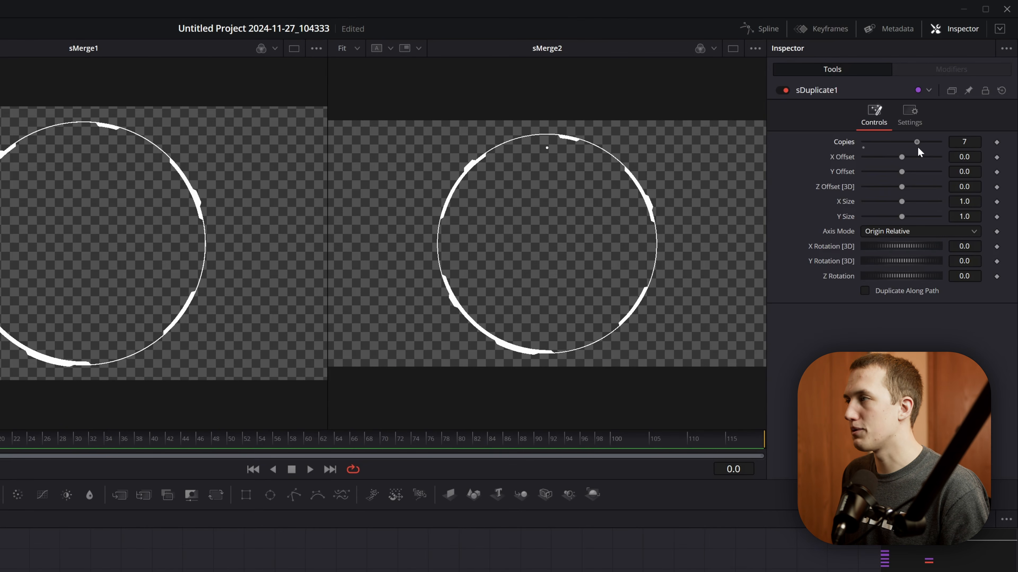
{"action": "left_click_drag", "start_coordinate": [917, 148], "coordinate": [874, 149]}
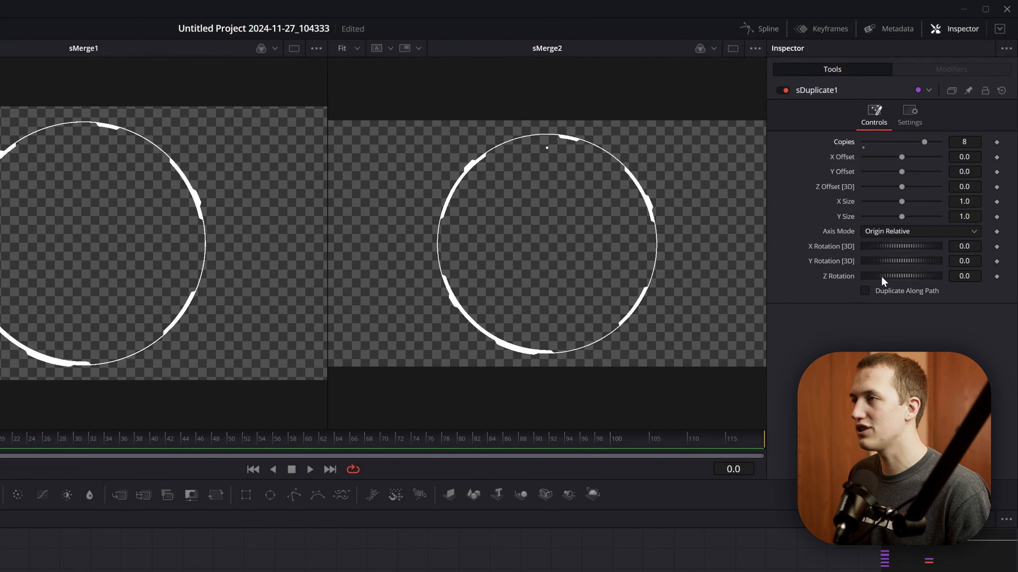
- Try rotating the duplicated dots with Z Rotation values of 127.8 and 101.7 while inspecting the dot up close
{"action": "left_click_drag", "start_coordinate": [879, 279], "coordinate": [909, 278]}
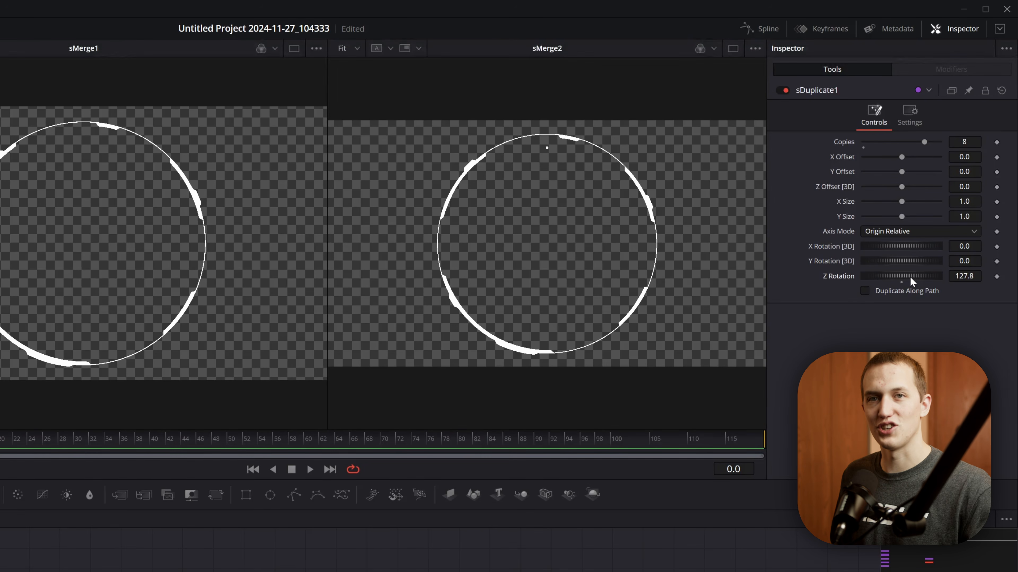
{"action": "scroll", "coordinate": [549, 149], "scroll_direction": "up", "scroll_amount": 10}
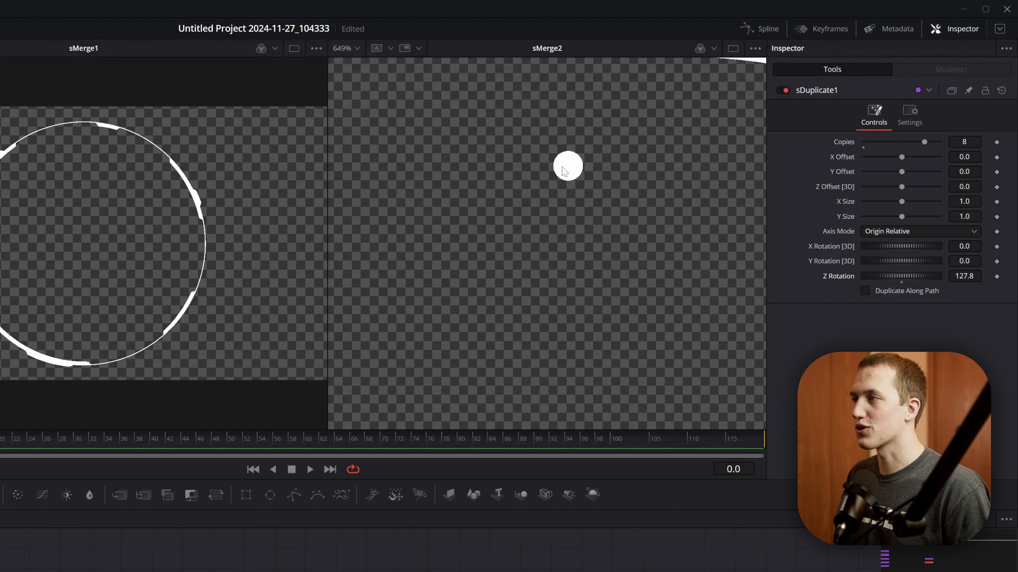
{"action": "left_click_drag", "start_coordinate": [535, 126], "coordinate": [610, 212]}
{"action": "left_click_drag", "start_coordinate": [901, 276], "coordinate": [585, 199]}
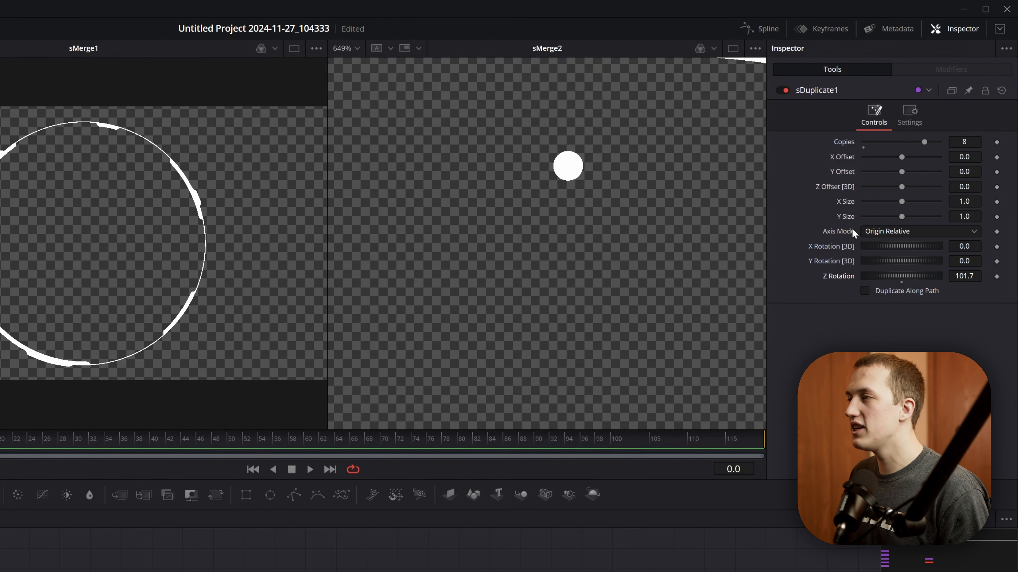
- Set sDuplicate1's Axis Mode to Absolute, its Z Rotation to -35.4 and its Copies to 10
{"action": "left_click", "coordinate": [867, 231]}
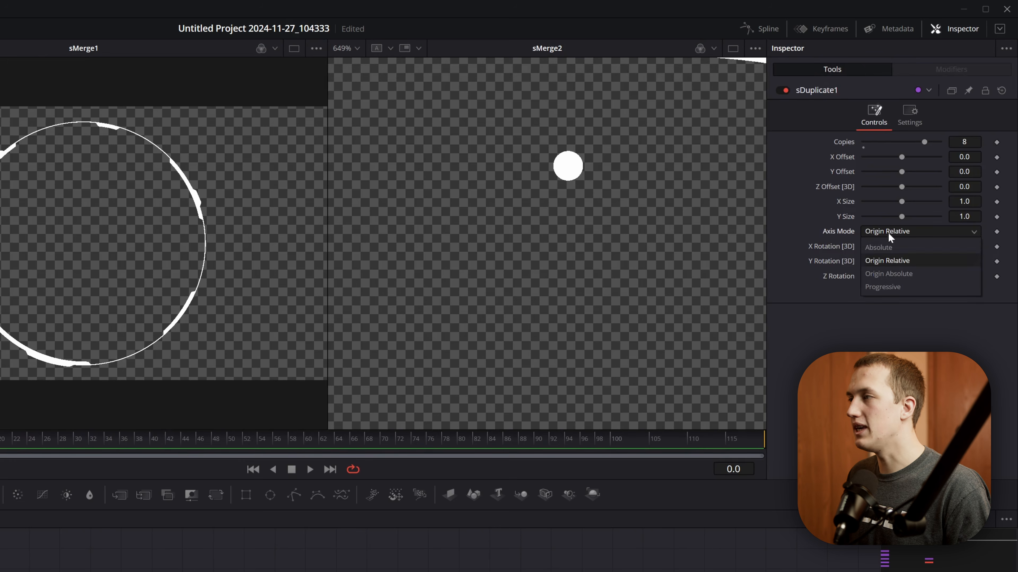
{"action": "left_click", "coordinate": [870, 246]}
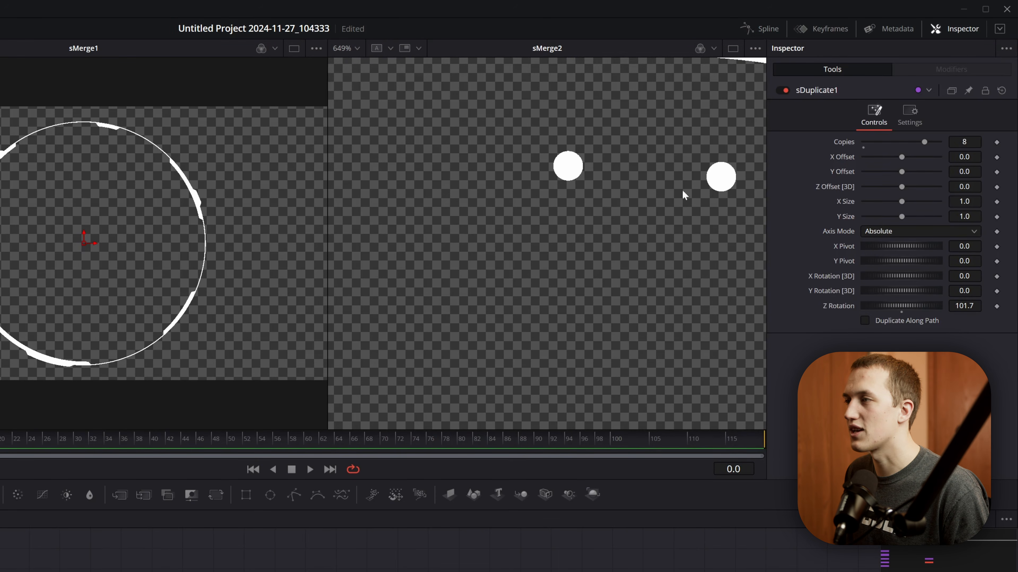
{"action": "key", "text": "ctrl+f"}
{"action": "left_click_drag", "start_coordinate": [965, 306], "coordinate": [911, 306]}
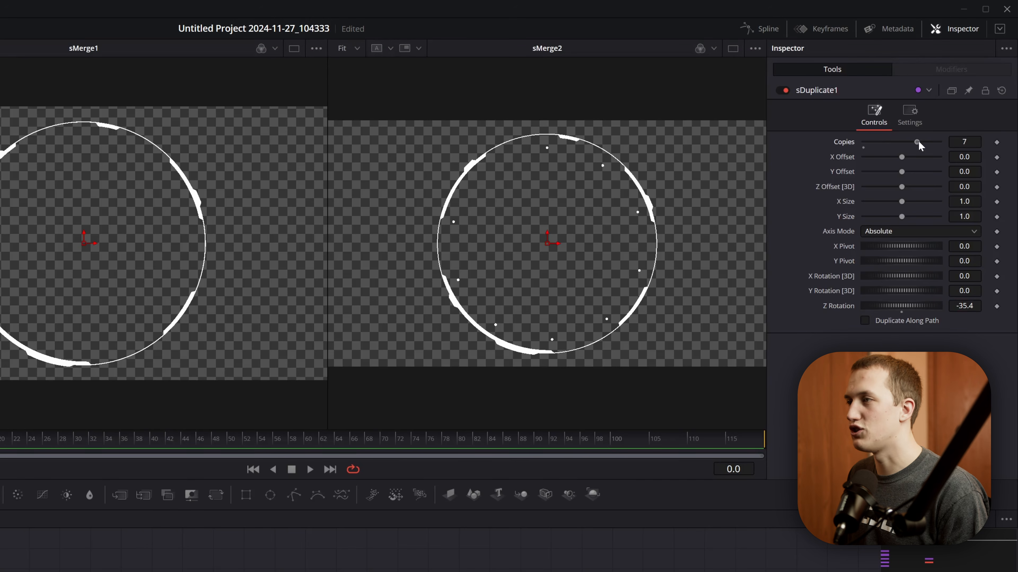
{"action": "left_click_drag", "start_coordinate": [921, 141], "coordinate": [936, 145]}
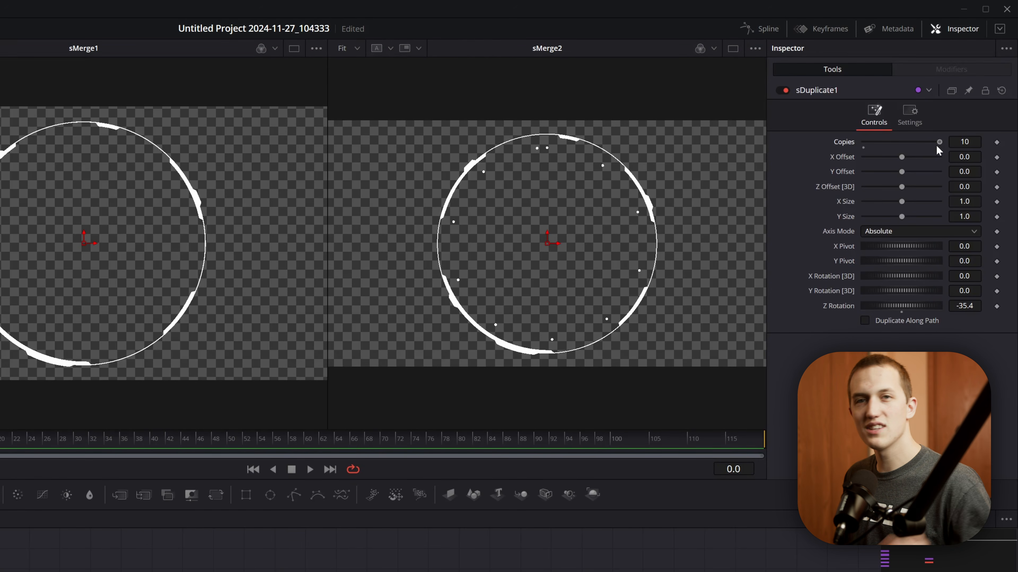
- Add an expression to sDuplicate1's Z Rotation and set it to 360/Copies
{"action": "right_click", "coordinate": [840, 308]}
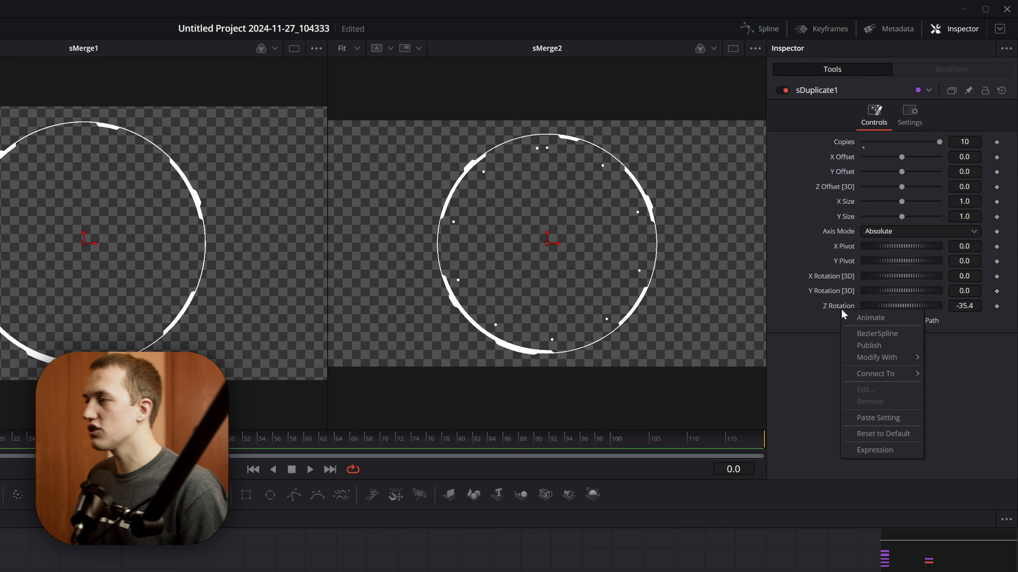
{"action": "left_click", "coordinate": [878, 448]}
{"action": "type", "text": "360"}
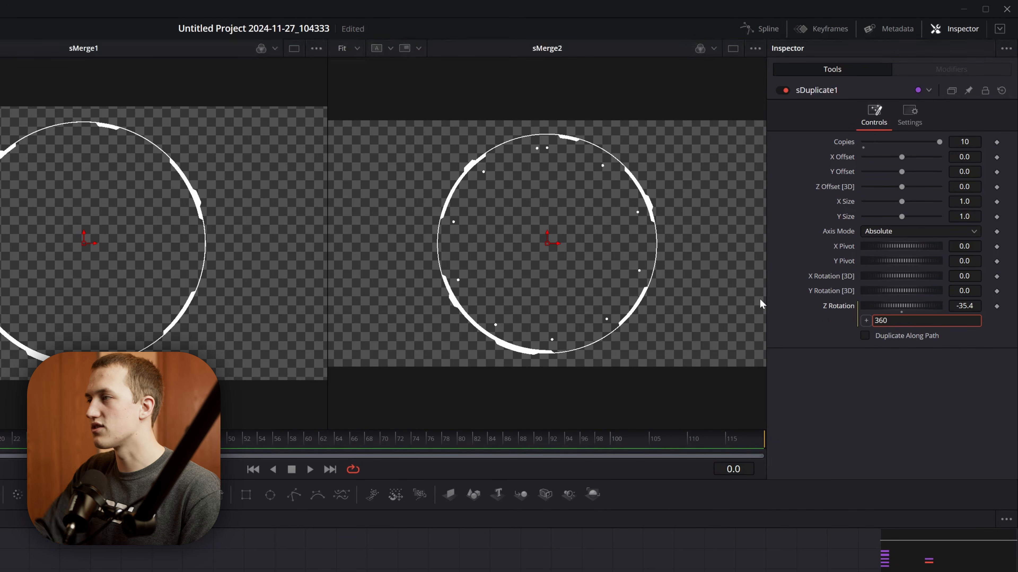
{"action": "type", "text": "/"}
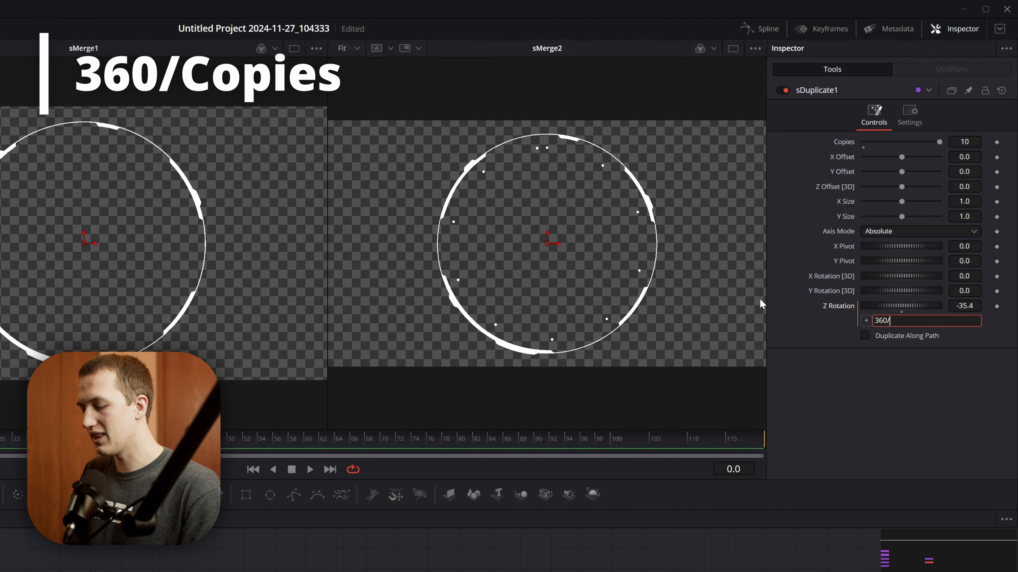
{"action": "type", "text": "Copies"}
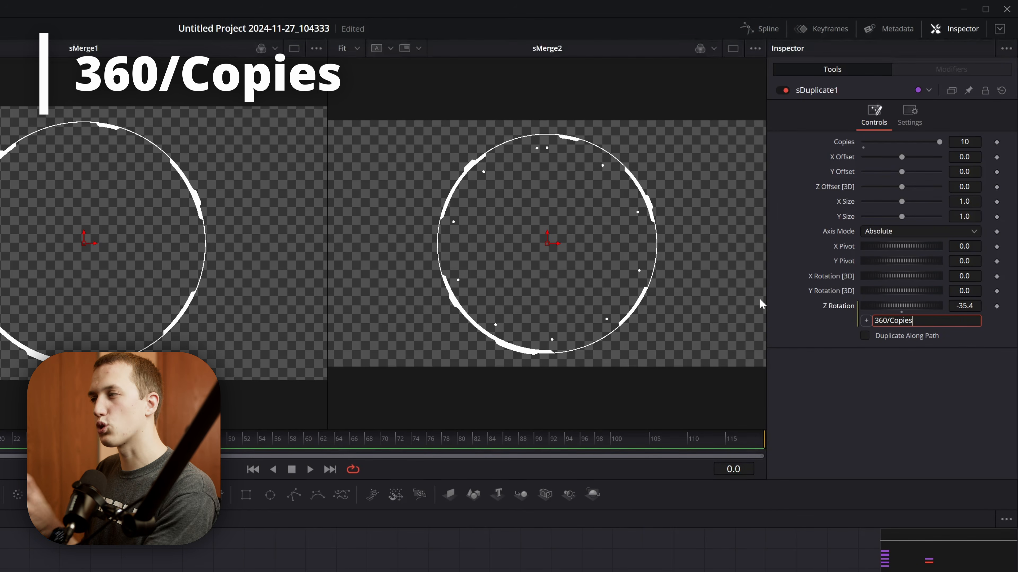
{"action": "key", "text": "Tab"}
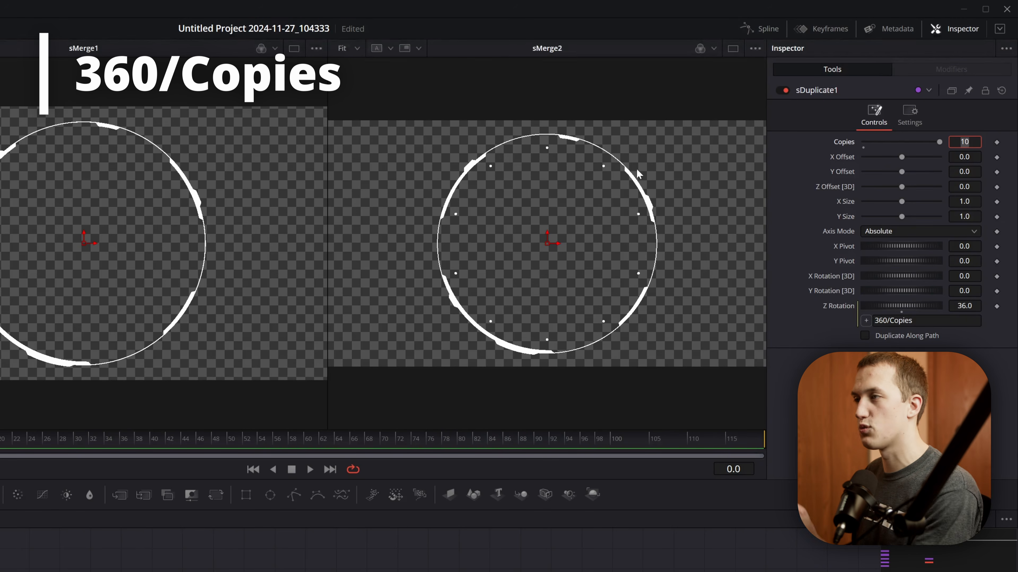
- Try 50 copies in sDuplicate1 and settle on a Copies value of 4
{"action": "mouse_move", "coordinate": [939, 142]}
{"action": "left_mouse_down"}
{"action": "mouse_move", "coordinate": [883, 143]}
{"action": "mouse_move", "coordinate": [953, 144]}
{"action": "left_mouse_up"}
{"action": "double_click", "coordinate": [965, 142]}
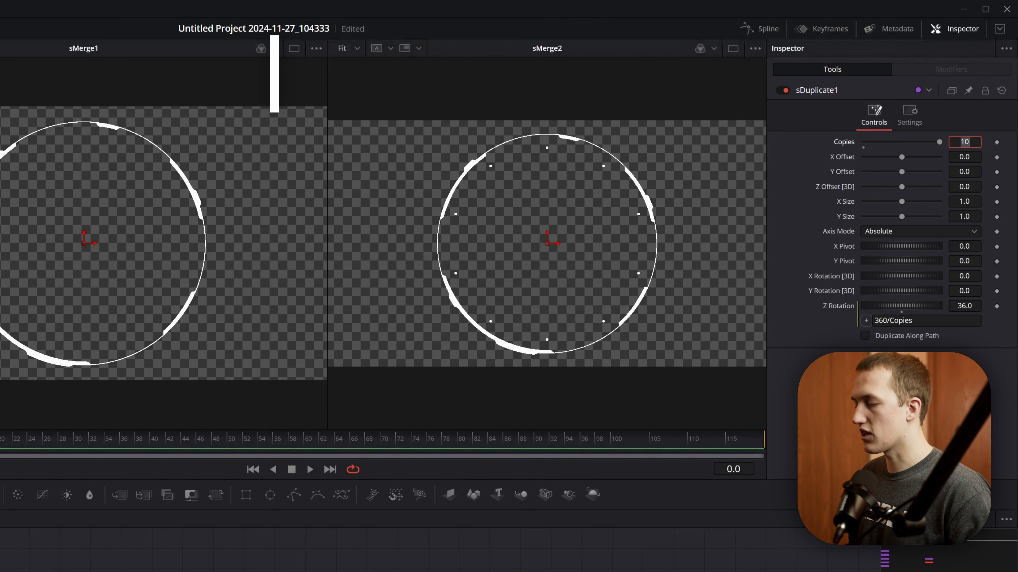
{"action": "type", "text": "50"}
{"action": "key", "text": "Tab"}
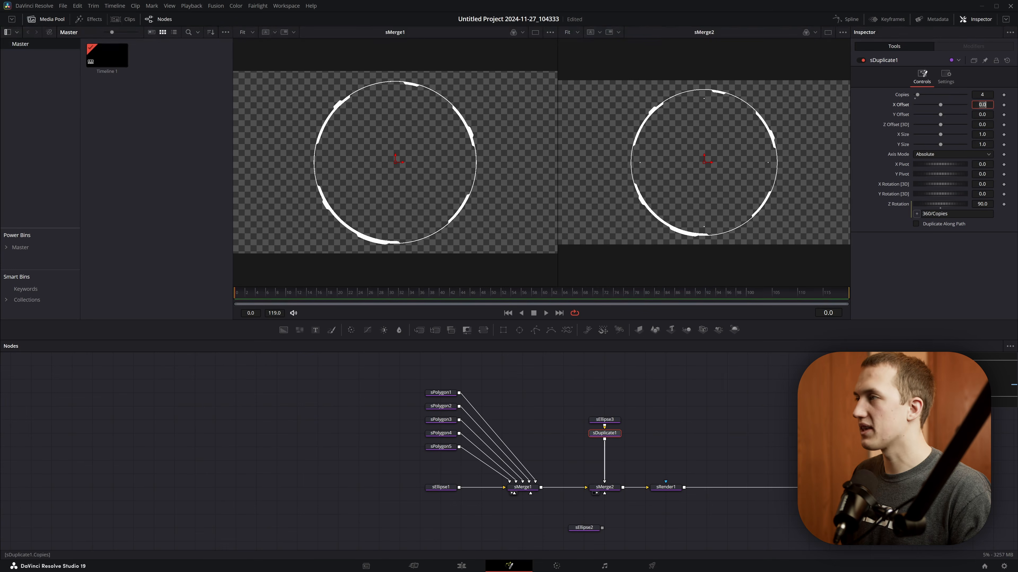
- Move sEllipse3 up to make room and insert another sDuplicate node between it and sDuplicate1
{"action": "left_click_drag", "start_coordinate": [607, 419], "coordinate": [608, 391]}
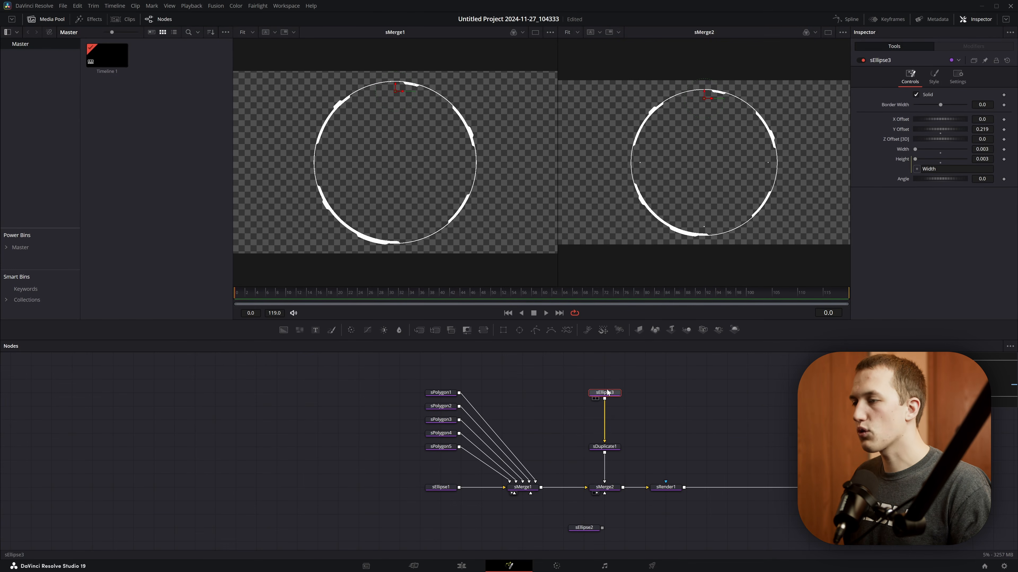
{"action": "key", "text": "shift+space"}
{"action": "type", "text": "dupl"}
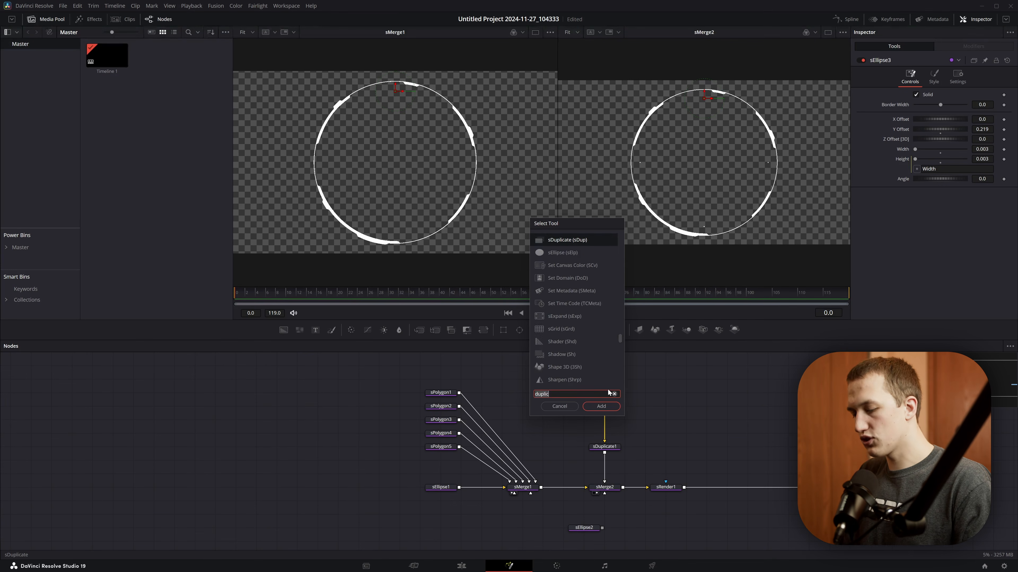
{"action": "key", "text": "Return"}
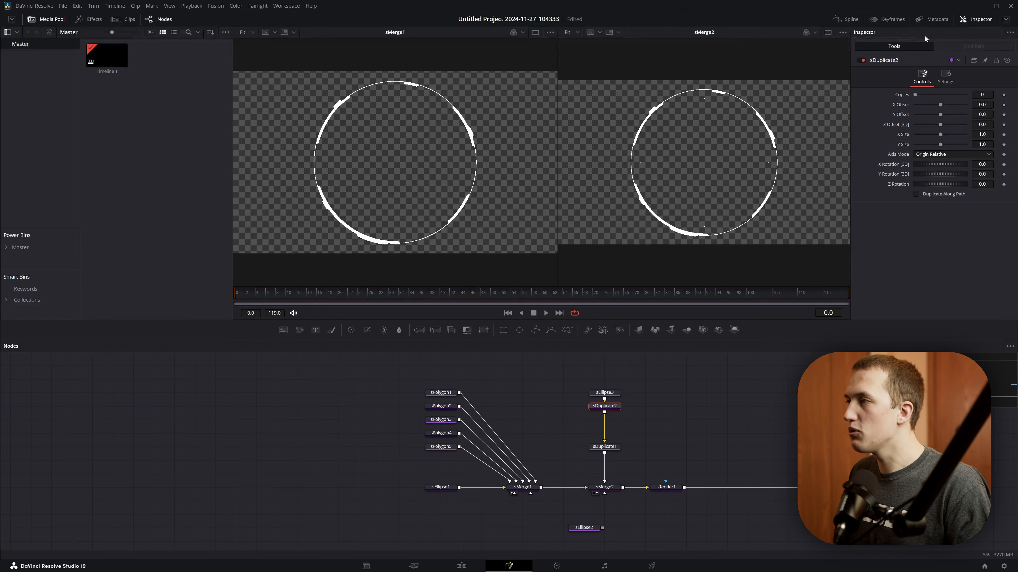
- Set sDuplicate2's Copies to 6, its Axis Mode to Absolute and its Z Rotation to 3.0
{"action": "left_click", "coordinate": [982, 94]}
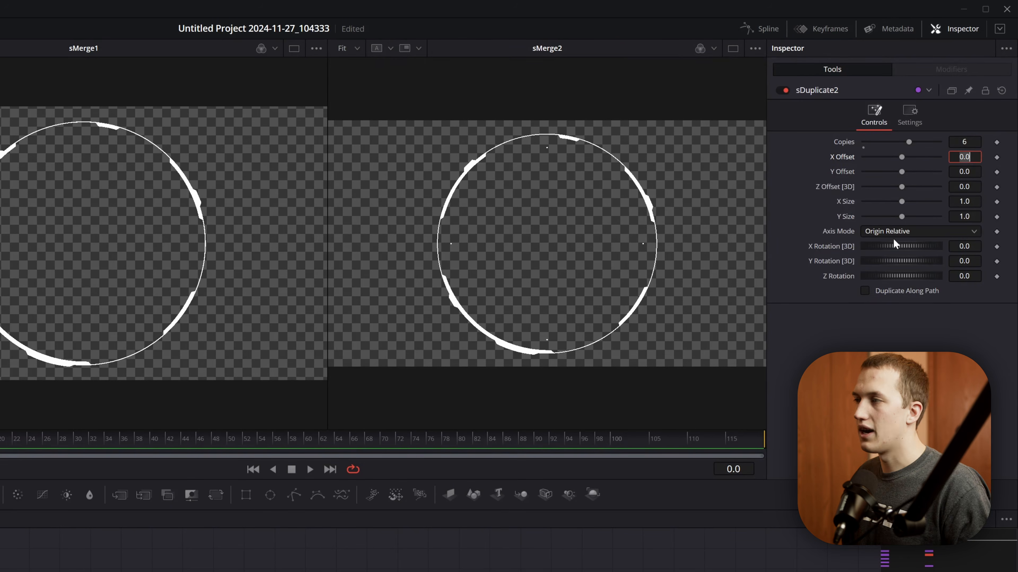
{"action": "left_click", "coordinate": [881, 234]}
{"action": "left_click", "coordinate": [884, 246]}
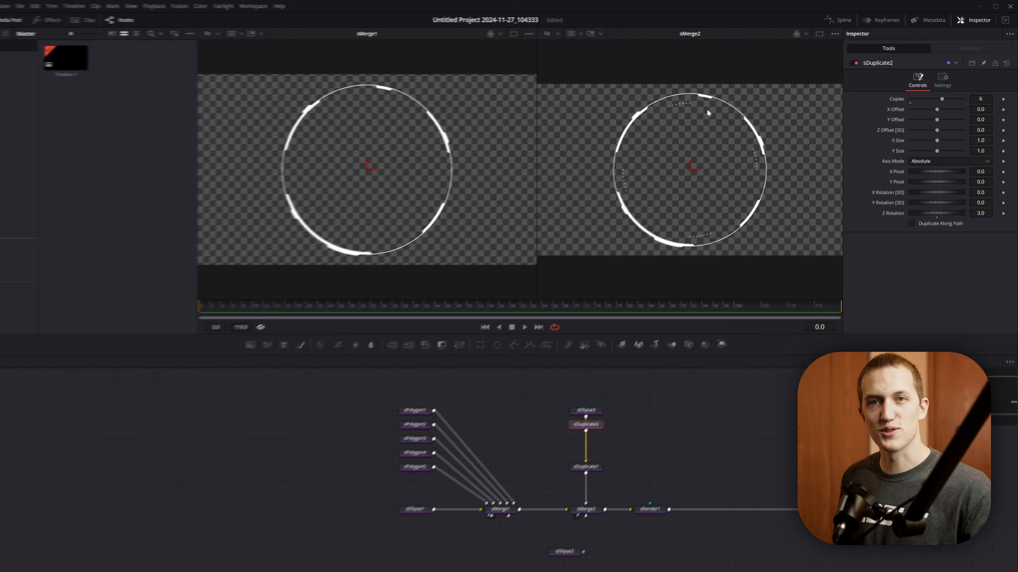
- Insert an sTransform node between sDuplicate2 and sDuplicate1 and set its Rotation to -9.4
{"action": "key", "text": "shift+space"}
{"action": "type", "text": "strans"}
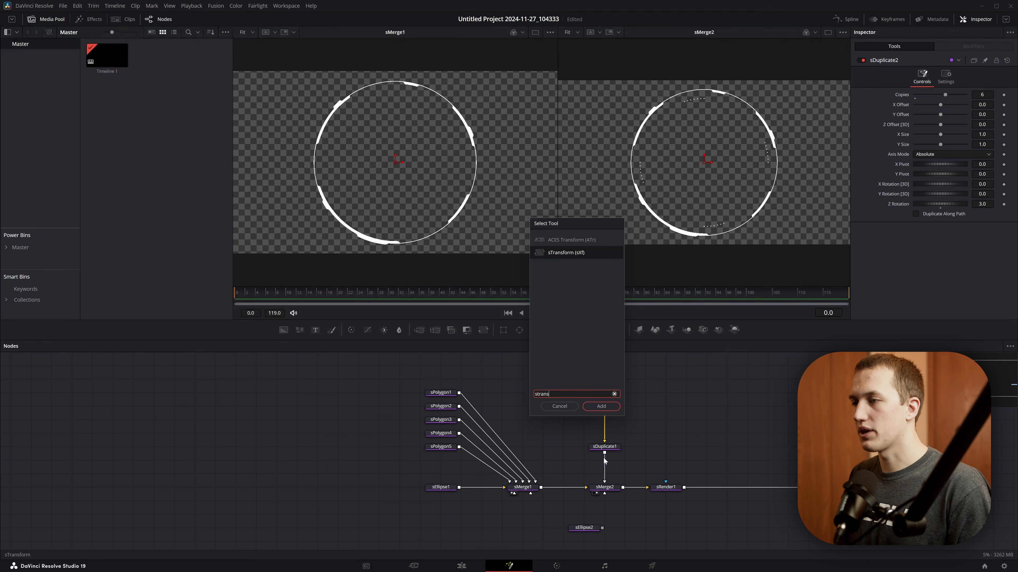
{"action": "key", "text": "Return"}
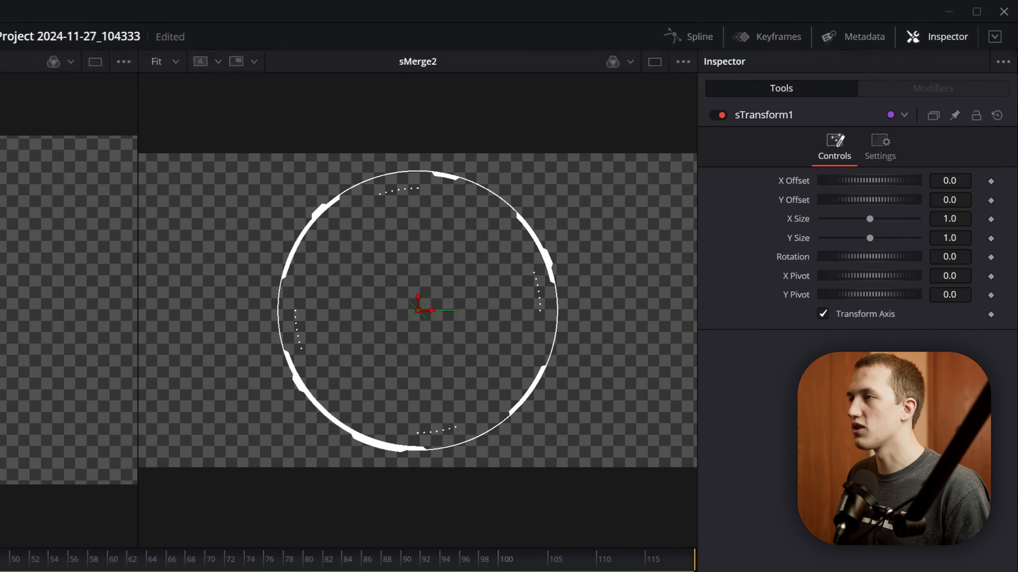
{"action": "left_click_drag", "start_coordinate": [949, 257], "coordinate": [935, 257]}
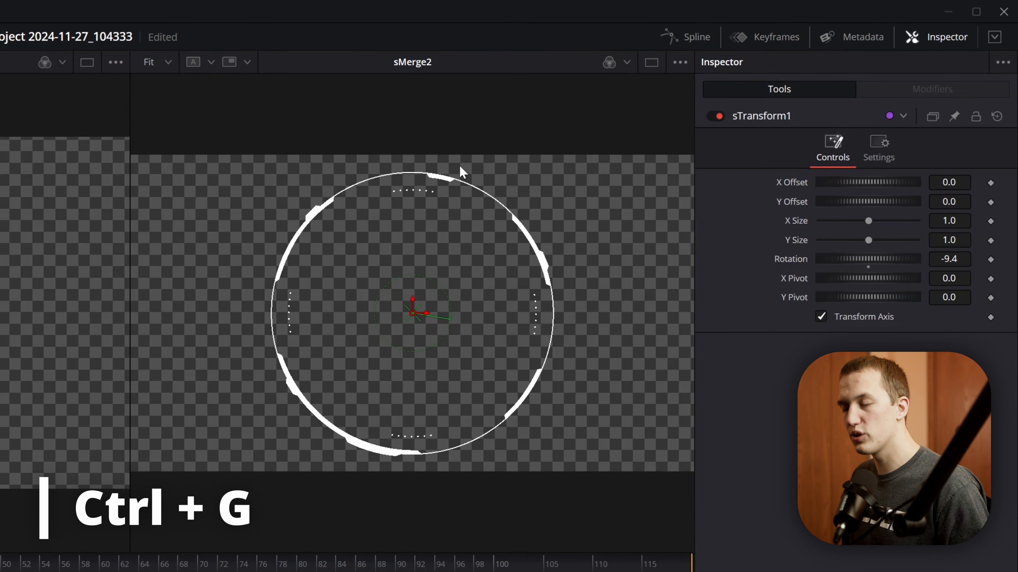
- Show the guides in the sMerge2 viewer and set sTransform1's Rotation to -9.0 to centre the dot group on the vertical guide
{"action": "key", "text": "ctrl+g"}
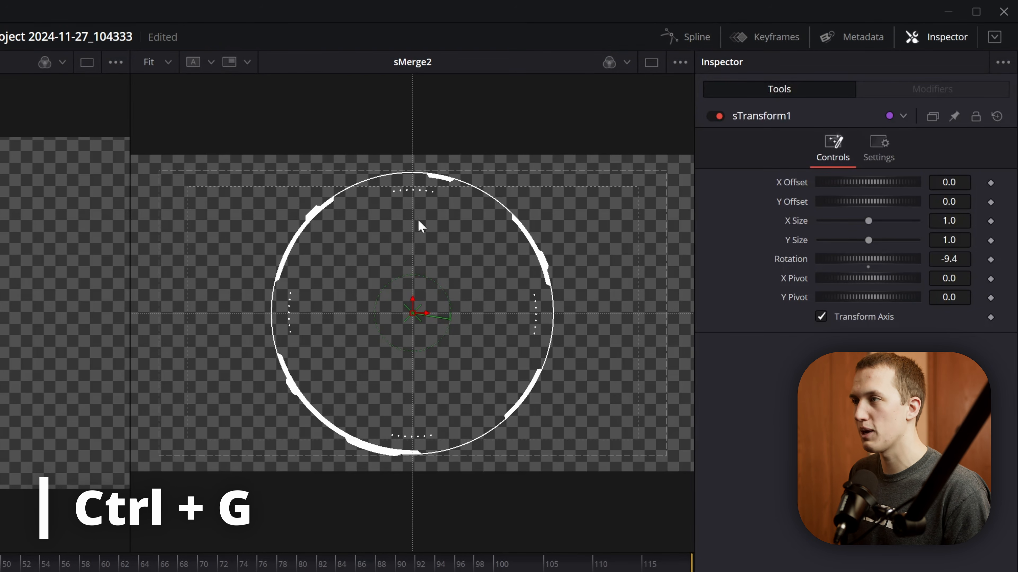
{"action": "scroll", "coordinate": [413, 189], "scroll_direction": "up", "scroll_amount": 10}
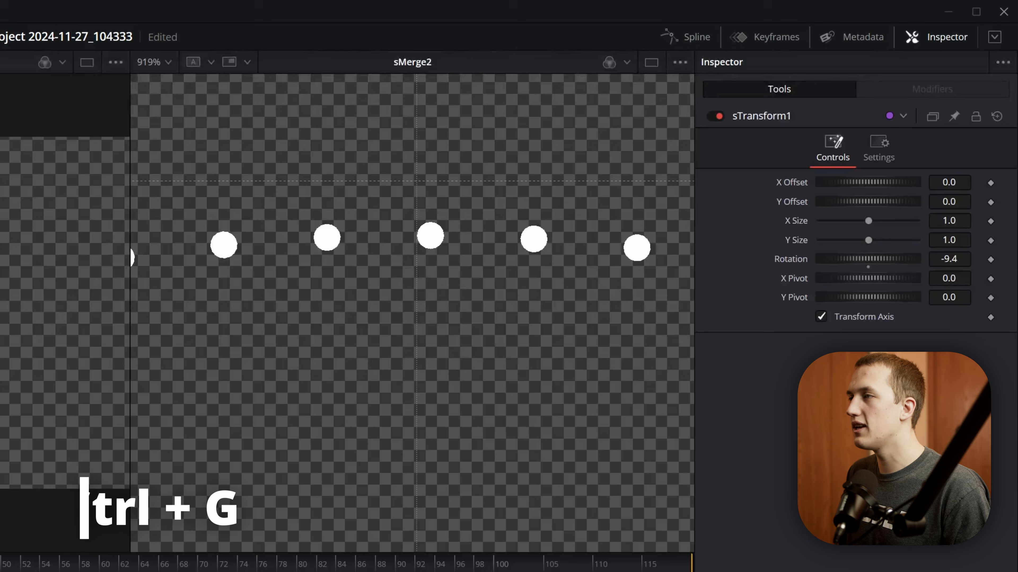
{"action": "left_click_drag", "start_coordinate": [948, 259], "coordinate": [958, 259]}
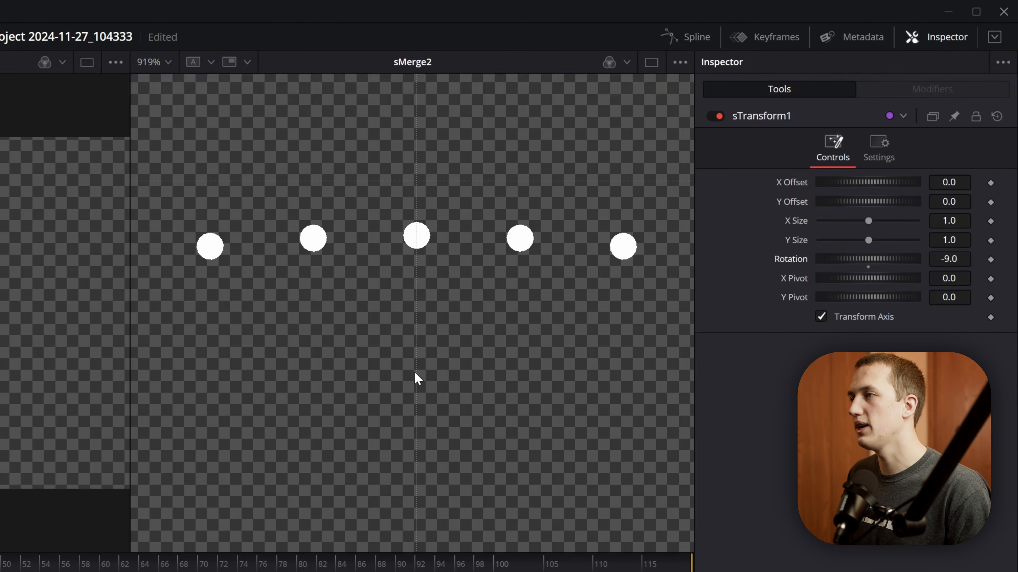
{"action": "scroll", "coordinate": [476, 328], "scroll_direction": "down", "scroll_amount": 5}
{"action": "key", "text": "ctrl+f"}
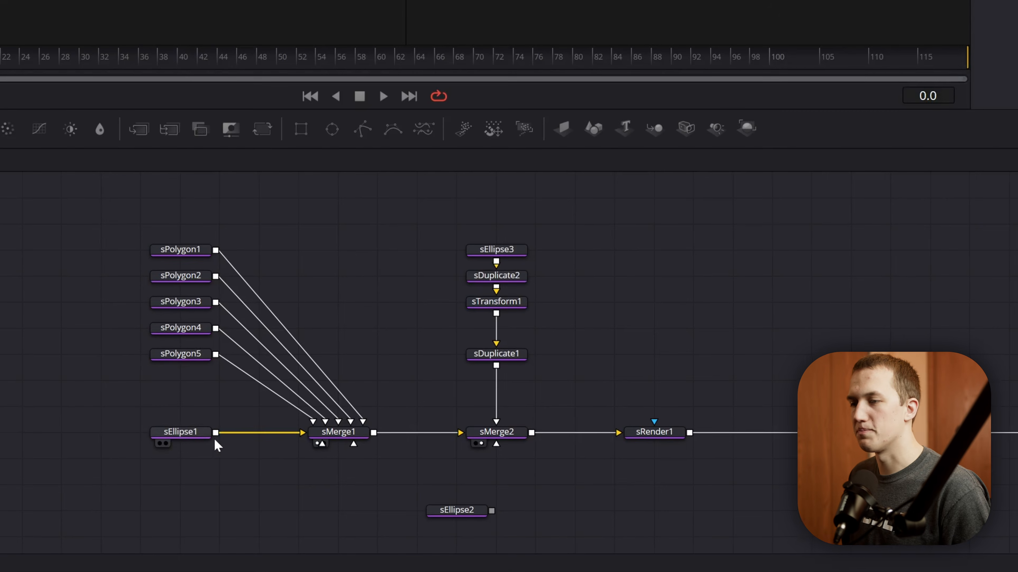
- Paste a copy of sEllipse1 and merge it into the dot chain with a new sMerge node between sTransform1 and sDuplicate1
{"action": "left_click", "coordinate": [206, 437]}
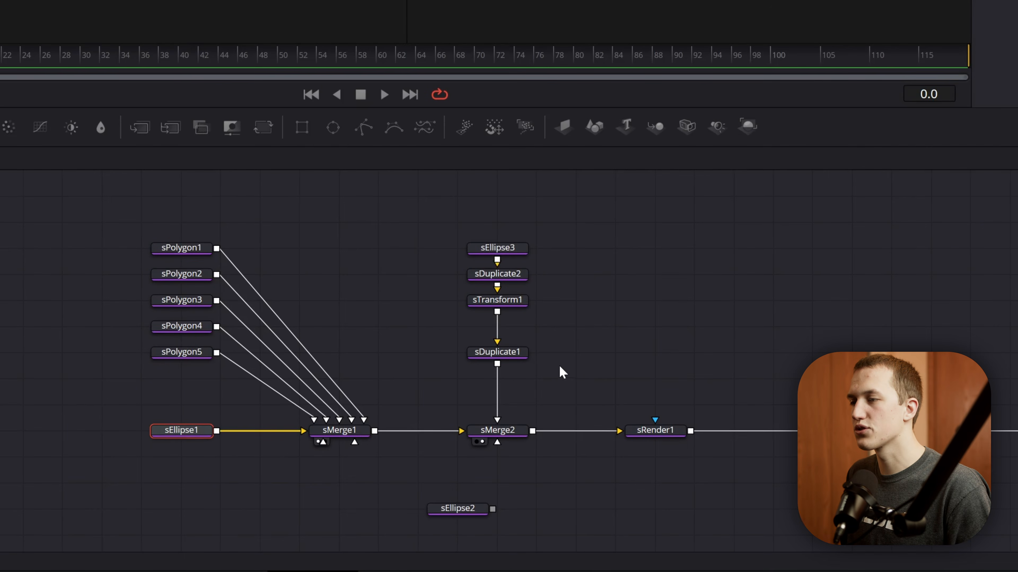
{"action": "left_click", "coordinate": [627, 332]}
{"action": "key", "text": "ctrl+v"}
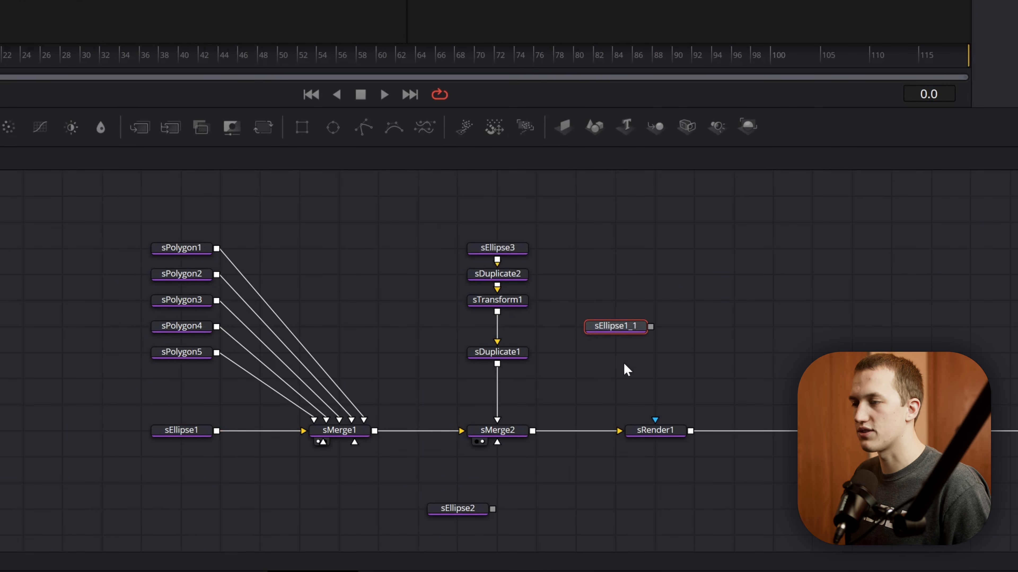
{"action": "left_click_drag", "start_coordinate": [730, 301], "coordinate": [497, 316]}
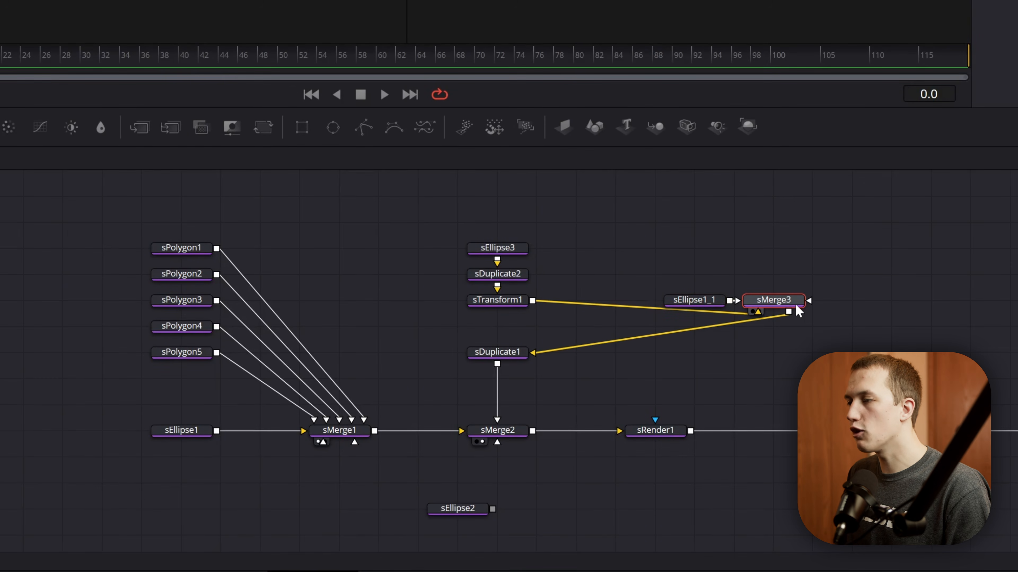
{"action": "left_click_drag", "start_coordinate": [689, 305], "coordinate": [598, 333]}
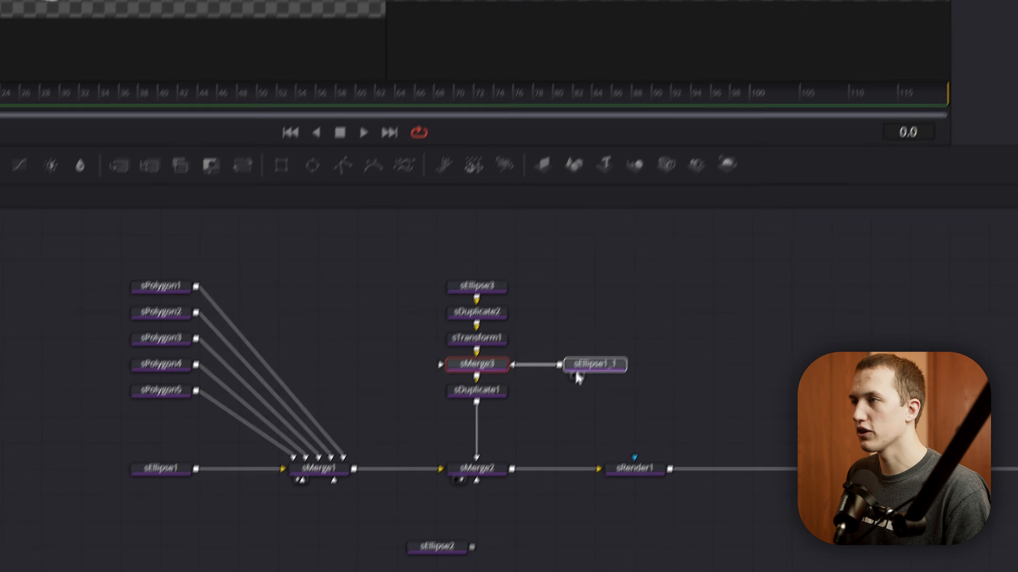
- Shrink sEllipse1_1 to a Width of 0.438474 to match the dot ring and set its Length to 0.071
{"action": "scroll", "coordinate": [489, 196], "scroll_direction": "up", "scroll_amount": 5}
{"action": "left_click_drag", "start_coordinate": [488, 196], "coordinate": [419, 277]}
{"action": "scroll", "coordinate": [433, 177], "scroll_direction": "down", "scroll_amount": 5}
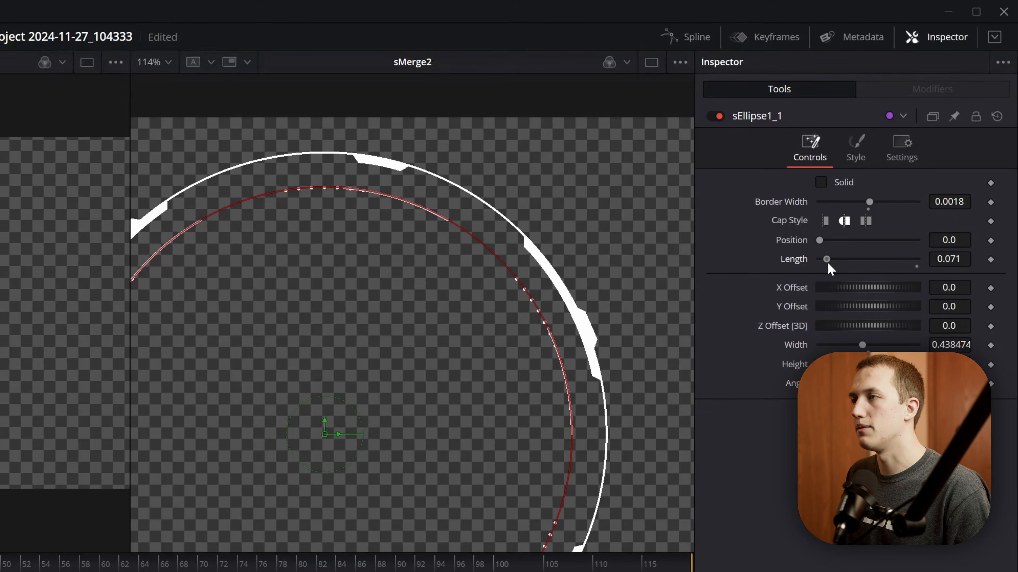
{"action": "scroll", "coordinate": [620, 211], "scroll_direction": "up", "scroll_amount": 2}
{"action": "scroll", "coordinate": [540, 228], "scroll_direction": "down", "scroll_amount": 6}
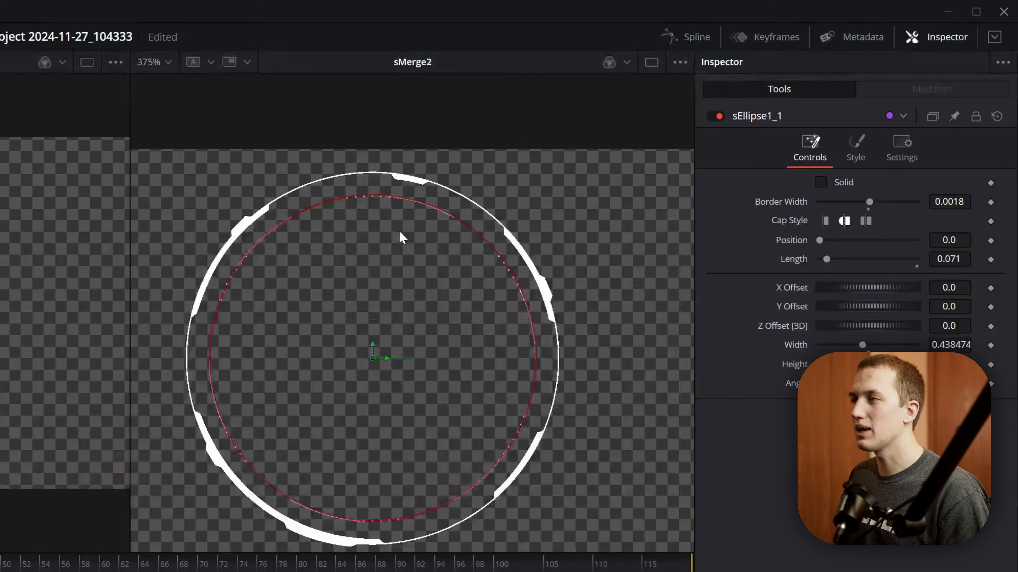
{"action": "scroll", "coordinate": [460, 245], "scroll_direction": "up", "scroll_amount": 4}
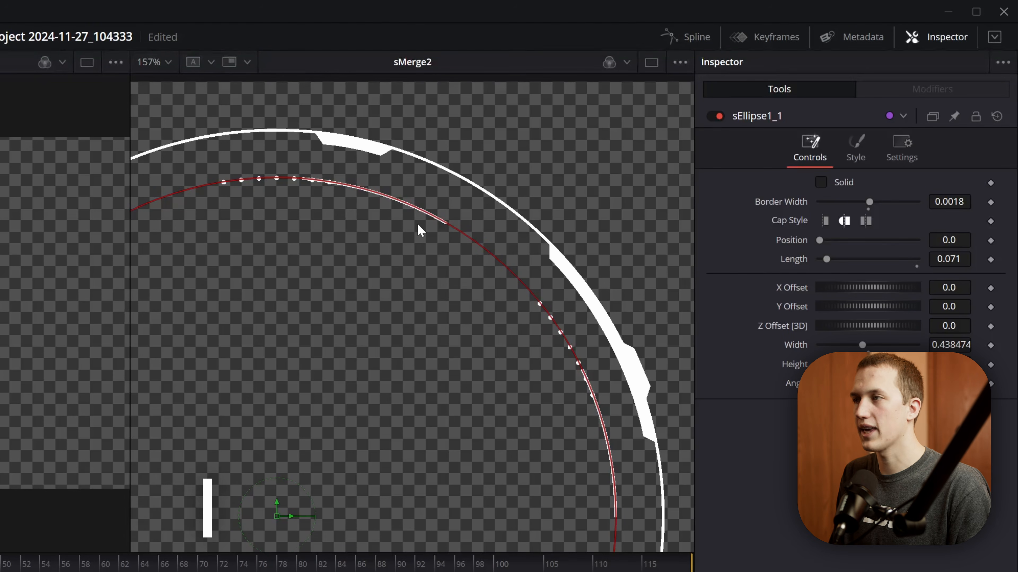
- Hide the on-screen controls in the sMerge2 viewer
{"action": "key", "text": "ctrl+k"}
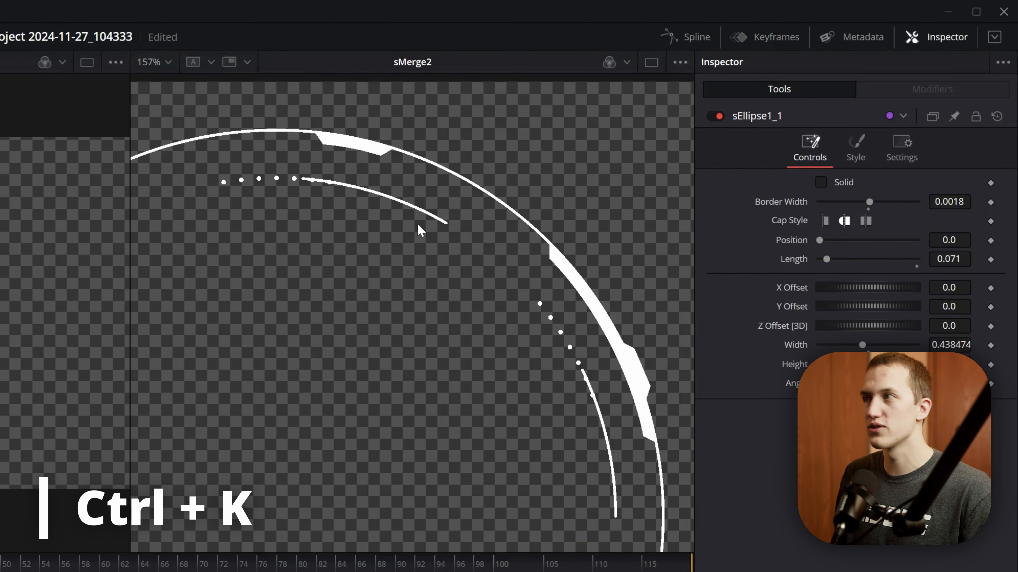
{"action": "left_click", "coordinate": [680, 63]}
{"action": "left_click", "coordinate": [642, 101]}
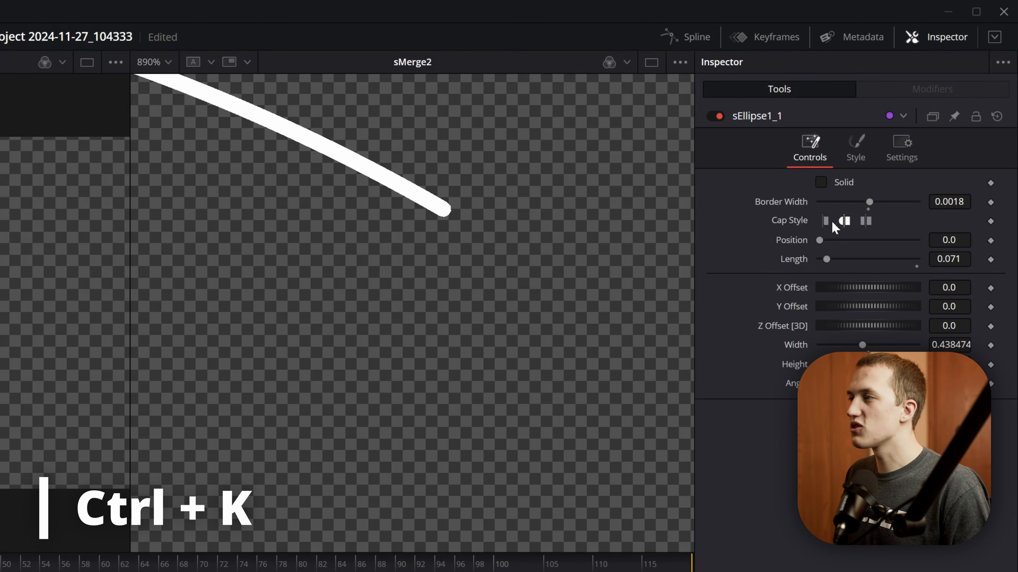
- Set sEllipse1_1's Cap Style to flat ends and increase its Position to centre the arcs between the dot groups
{"action": "left_click", "coordinate": [825, 220]}
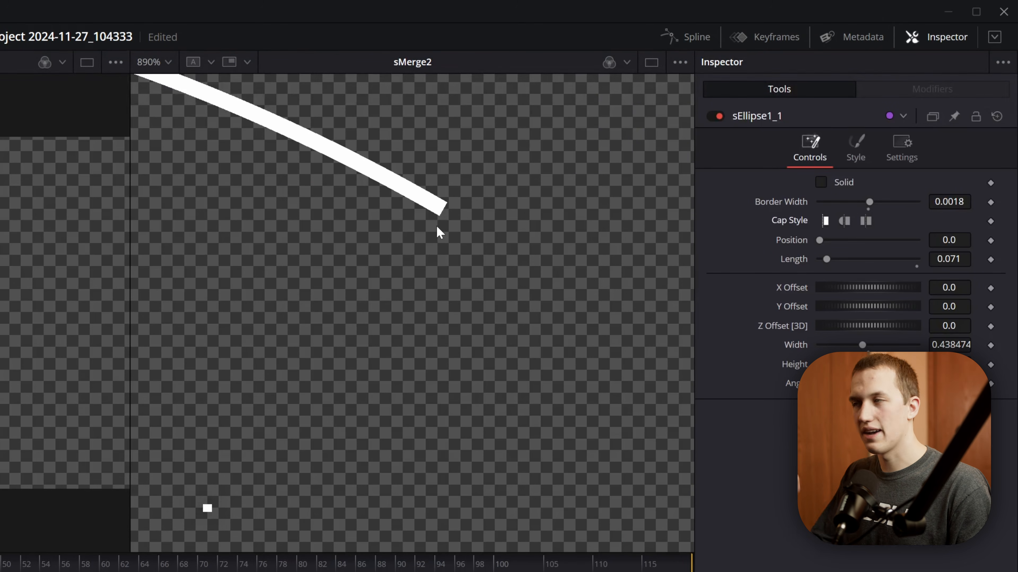
{"action": "key", "text": "shift+f"}
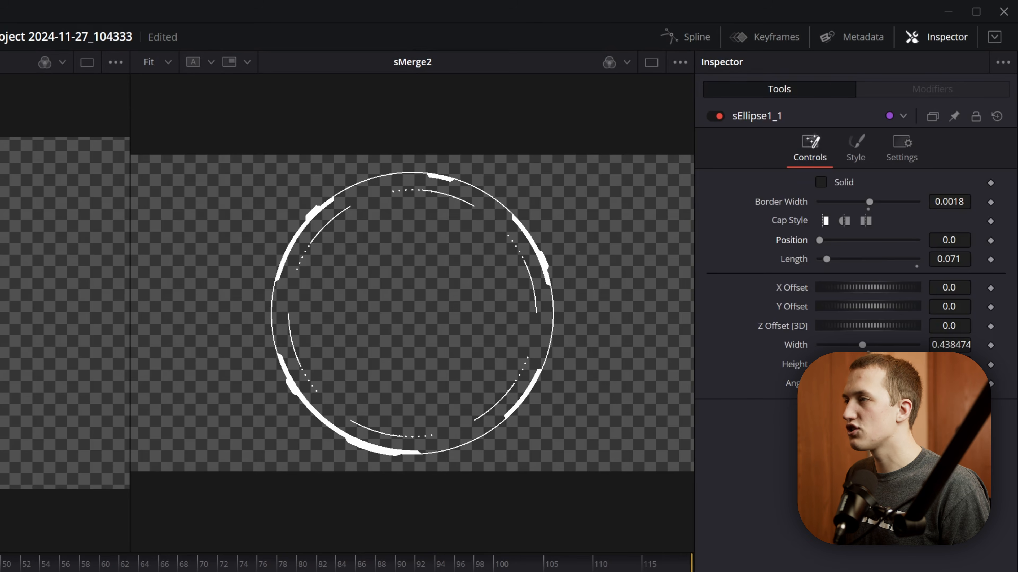
{"action": "left_click_drag", "start_coordinate": [949, 240], "coordinate": [1003, 240]}
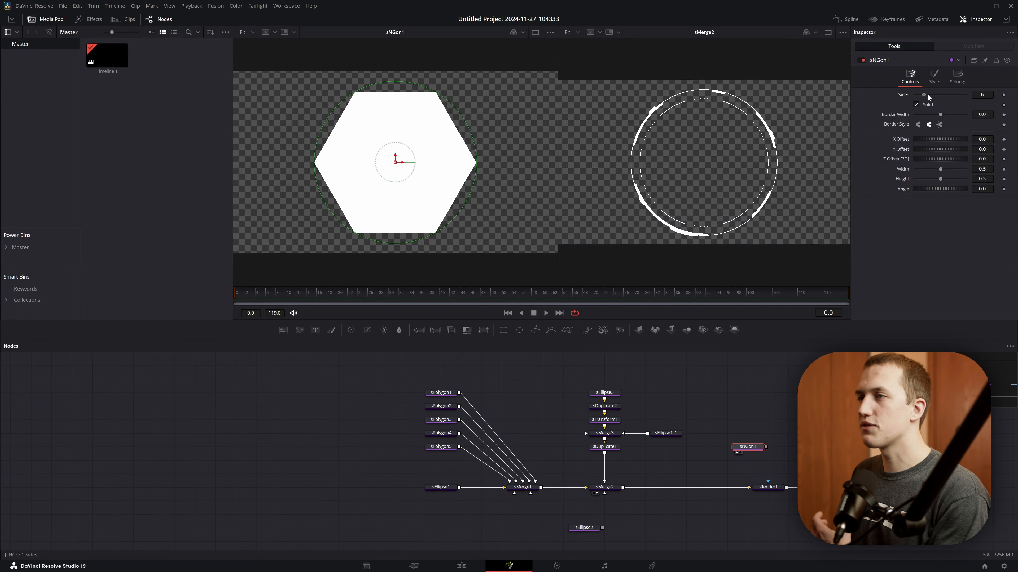
- Turn sNGon1 into a triangle with Sides 3 and connect it through a new sDuplicate node to sMerge2
{"action": "mouse_move", "coordinate": [927, 94]}
{"action": "left_mouse_down"}
{"action": "mouse_move", "coordinate": [955, 97]}
{"action": "mouse_move", "coordinate": [924, 100]}
{"action": "left_mouse_up"}
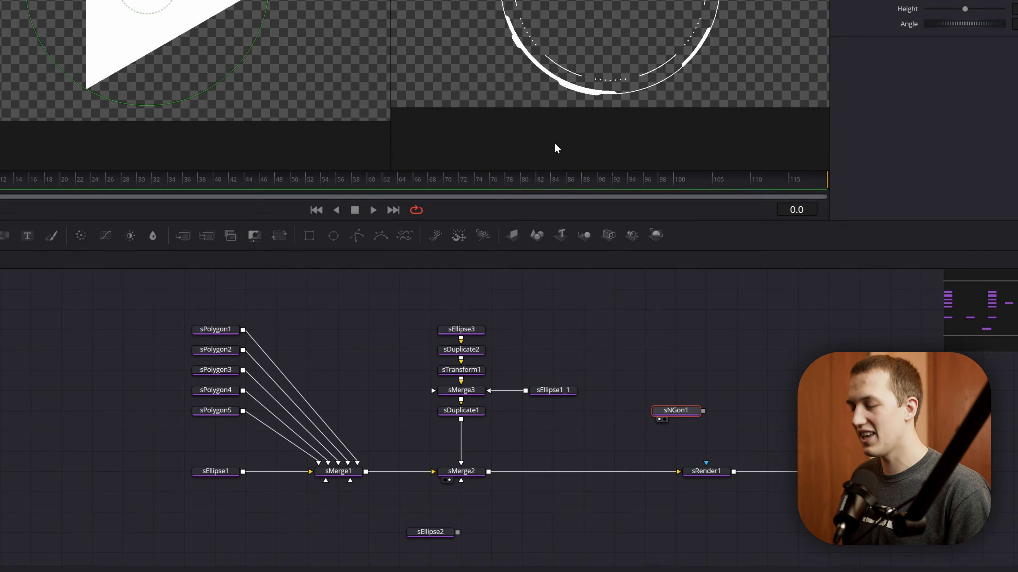
{"action": "key", "text": "shift+space"}
{"action": "type", "text": "dupl"}
{"action": "key", "text": "Return"}
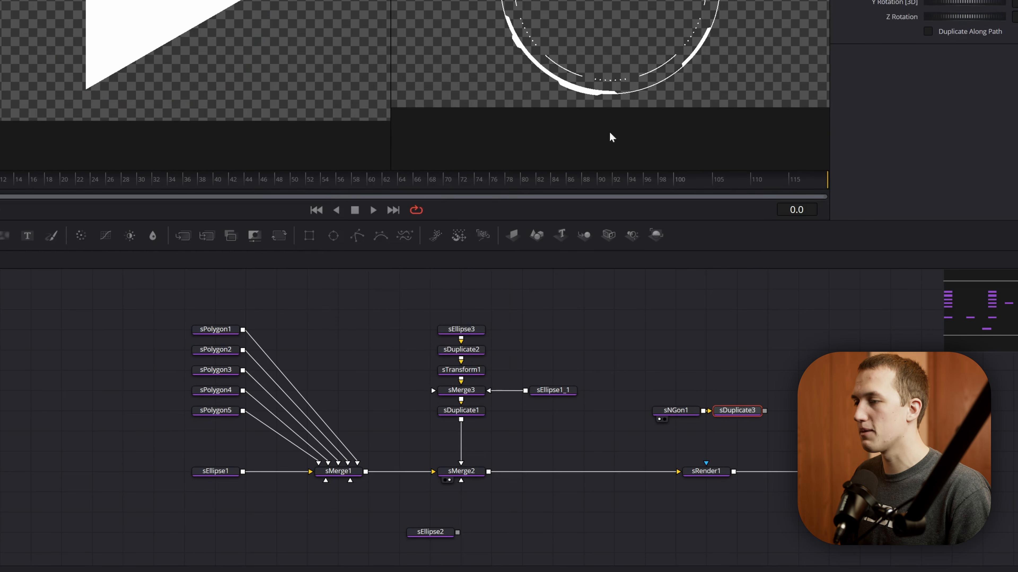
{"action": "left_click_drag", "start_coordinate": [765, 410], "coordinate": [461, 473]}
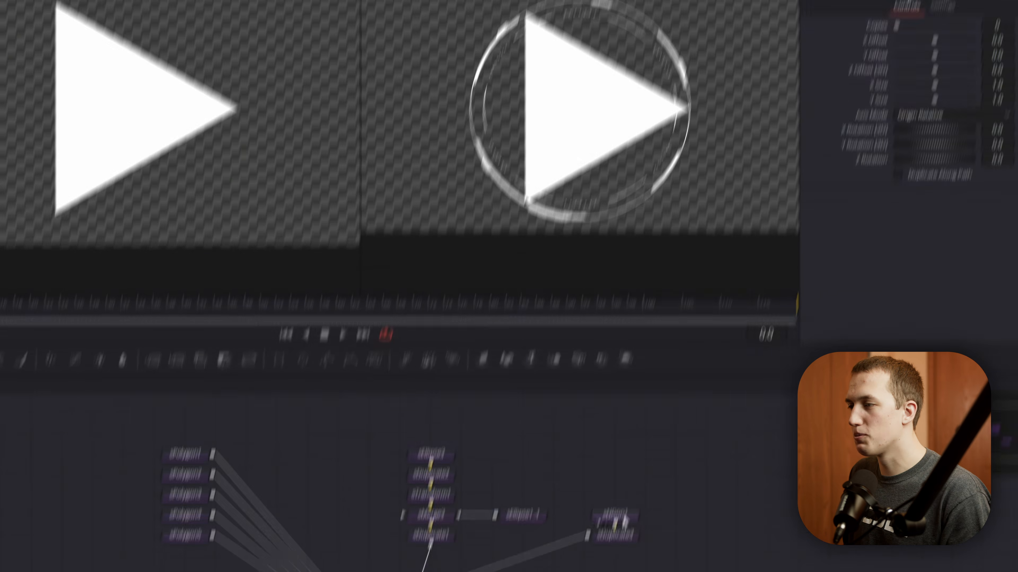
- Link sNGon1's Height to its Width with an expression and set the Width to 0.01
{"action": "left_click", "coordinate": [648, 392]}
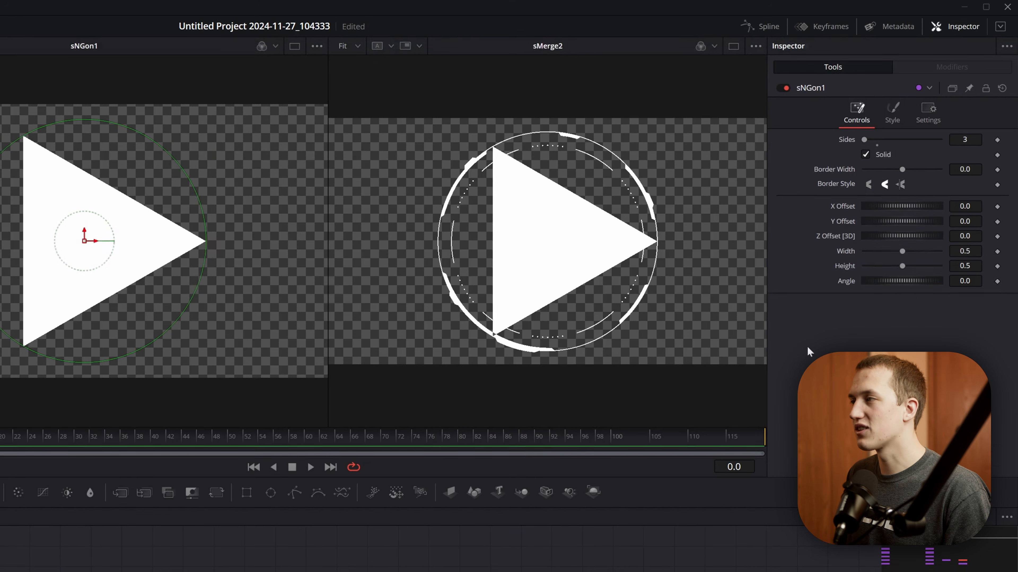
{"action": "right_click", "coordinate": [844, 266]}
{"action": "left_click", "coordinate": [882, 282]}
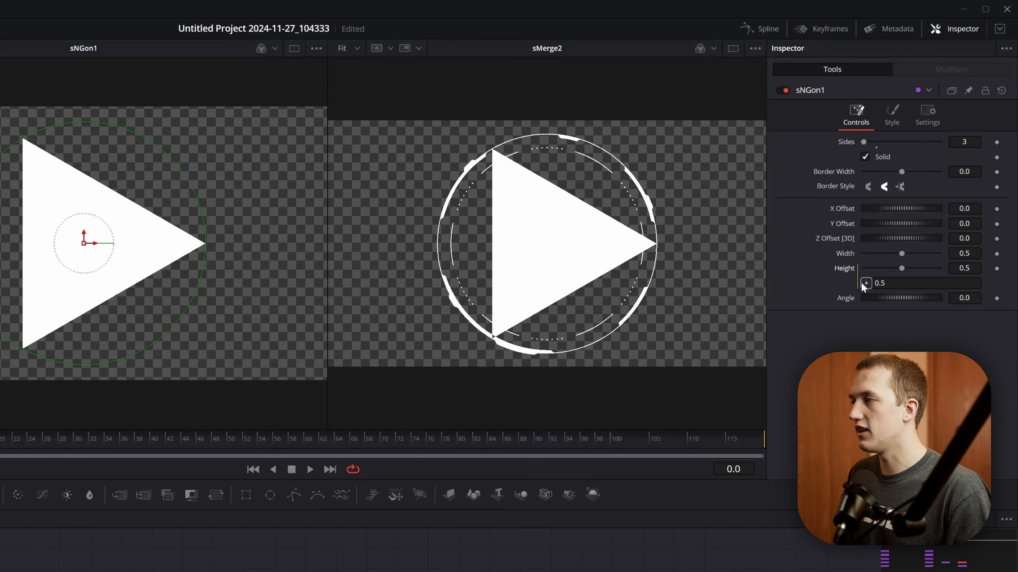
{"action": "left_click_drag", "start_coordinate": [865, 283], "coordinate": [862, 260]}
{"action": "left_click_drag", "start_coordinate": [963, 253], "coordinate": [969, 253]}
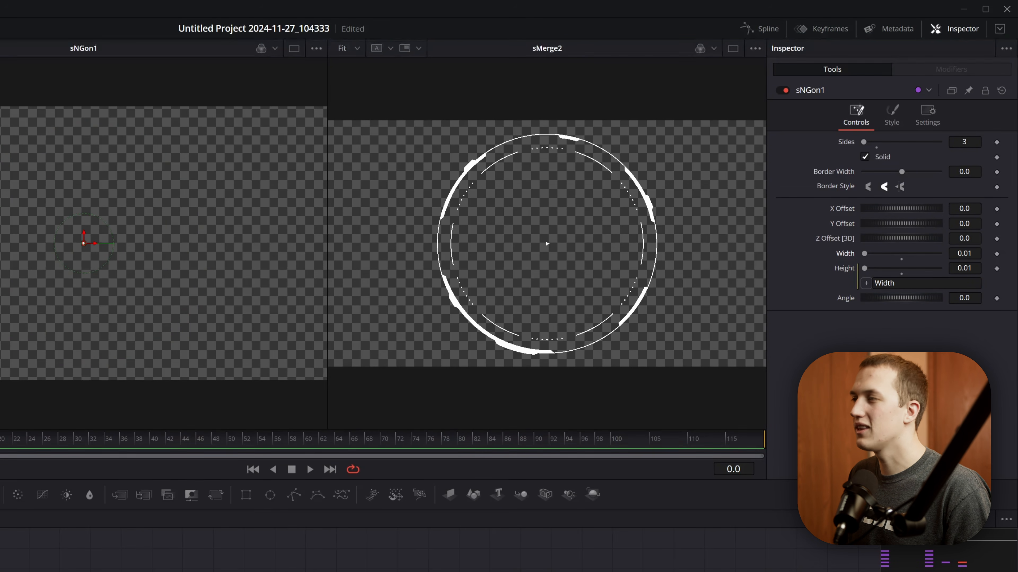
- Set the sNGon1 triangle's X Offset to about -0.187, and give sDuplicate3 4 copies with Axis Mode Absolute
{"action": "left_click_drag", "start_coordinate": [964, 209], "coordinate": [955, 208]}
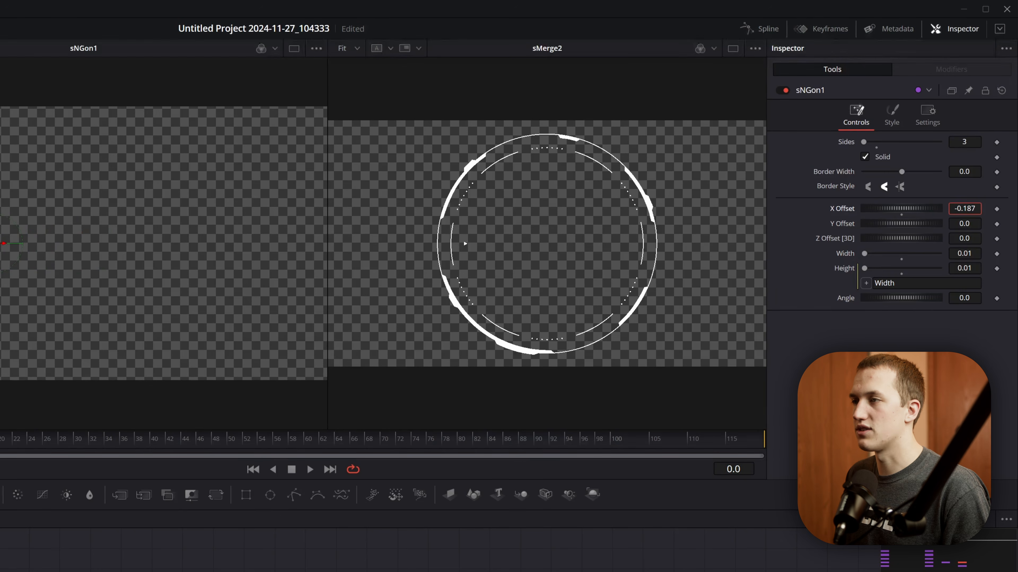
{"action": "left_click", "coordinate": [962, 566]}
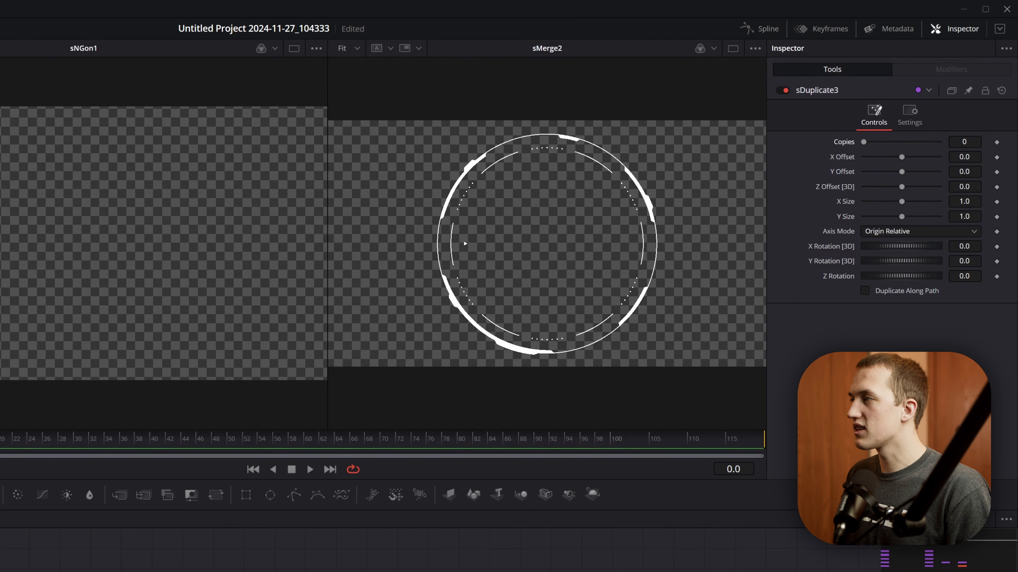
{"action": "type", "text": "4"}
{"action": "key", "text": "Tab"}
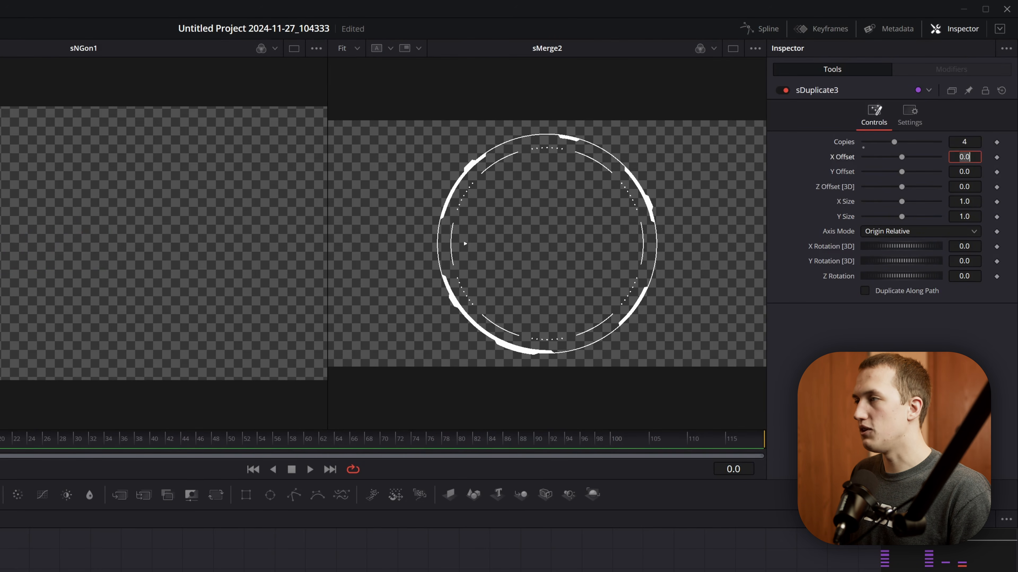
{"action": "left_click", "coordinate": [877, 234]}
{"action": "left_click", "coordinate": [874, 244]}
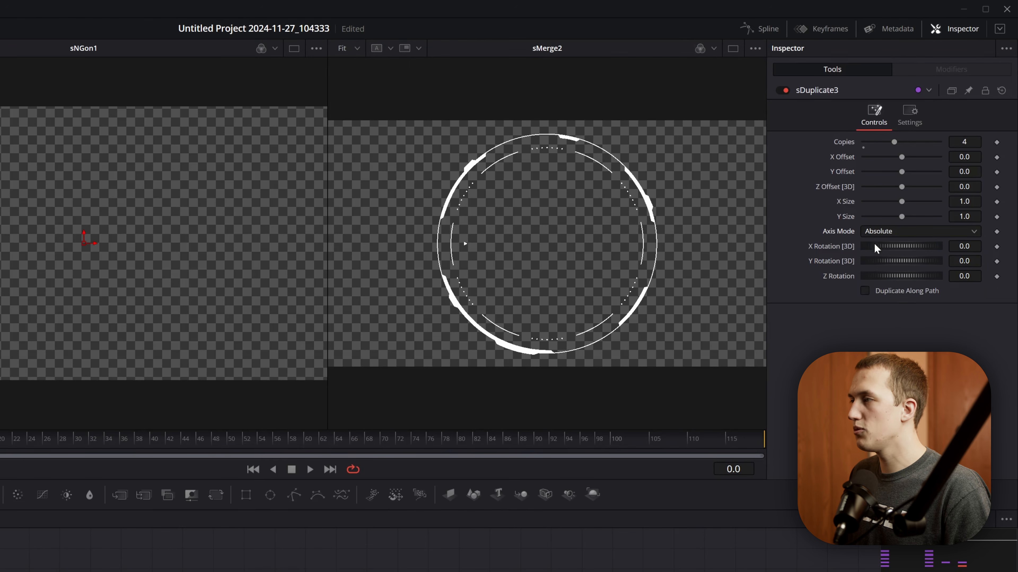
- Drive sDuplicate3's Z Rotation with the expression 360/Copies to space the triangles evenly around the circle
{"action": "right_click", "coordinate": [839, 306]}
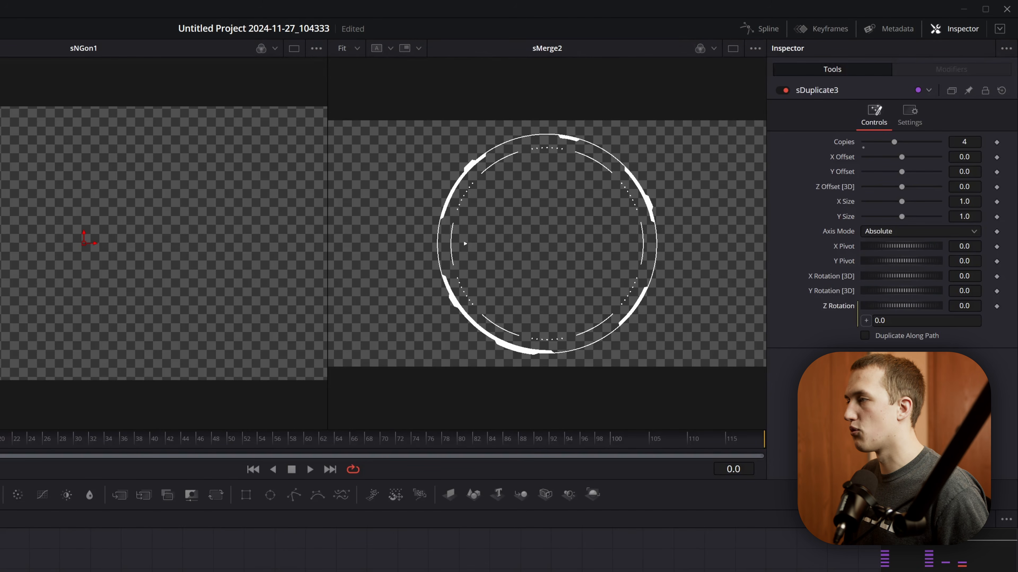
{"action": "type", "text": "360/Copies"}
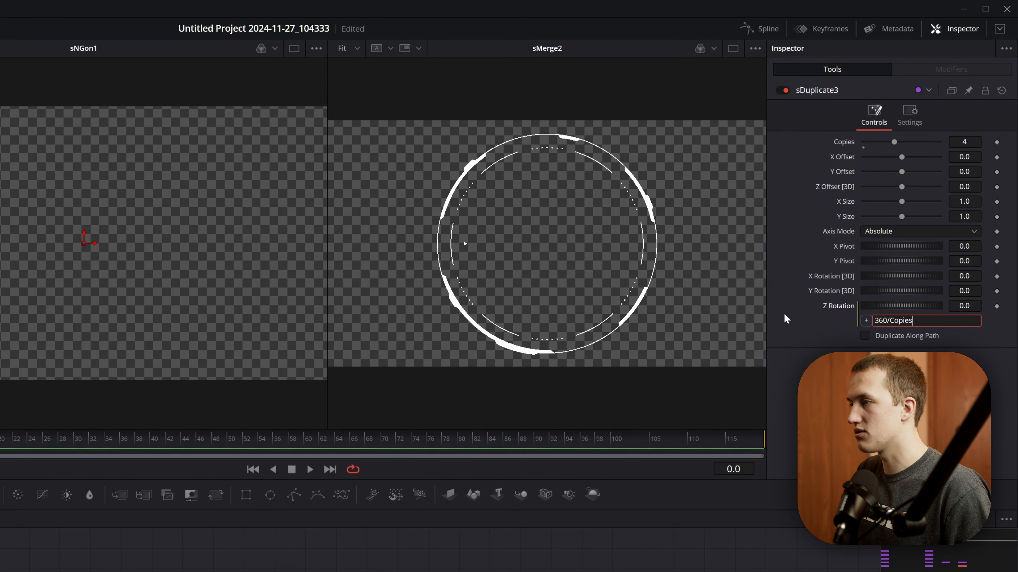
{"action": "key", "text": "Return"}
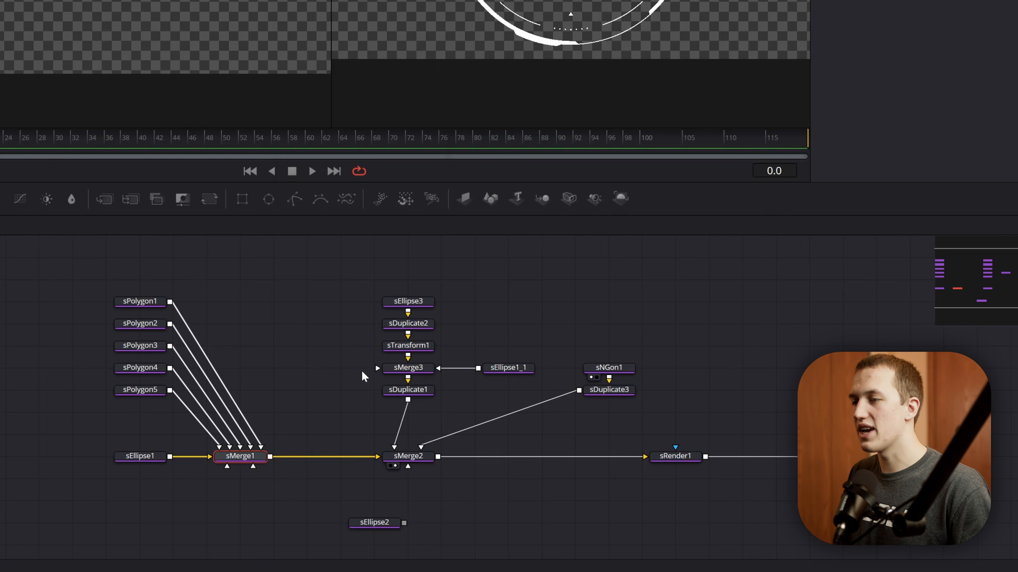
- Insert an sTransform node between sMerge1 and sMerge2 and turn its Rotation to about -10.5
{"action": "key", "text": "shift+space"}
{"action": "type", "text": "stransf"}
{"action": "key", "text": "Return"}
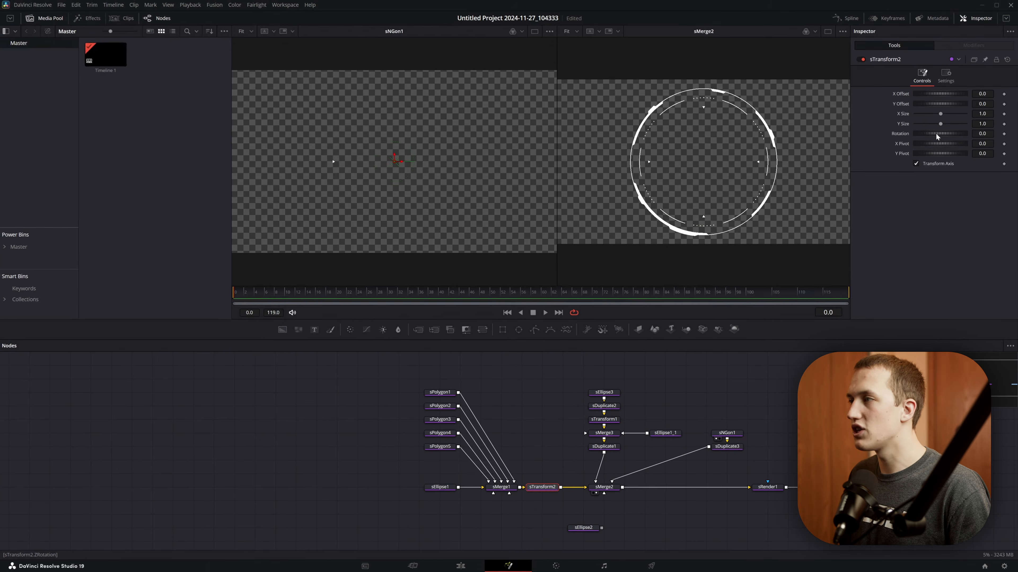
{"action": "mouse_move", "coordinate": [936, 134]}
{"action": "left_mouse_down"}
{"action": "mouse_move", "coordinate": [927, 134]}
{"action": "mouse_move", "coordinate": [948, 133]}
{"action": "mouse_move", "coordinate": [939, 138]}
{"action": "left_mouse_up"}
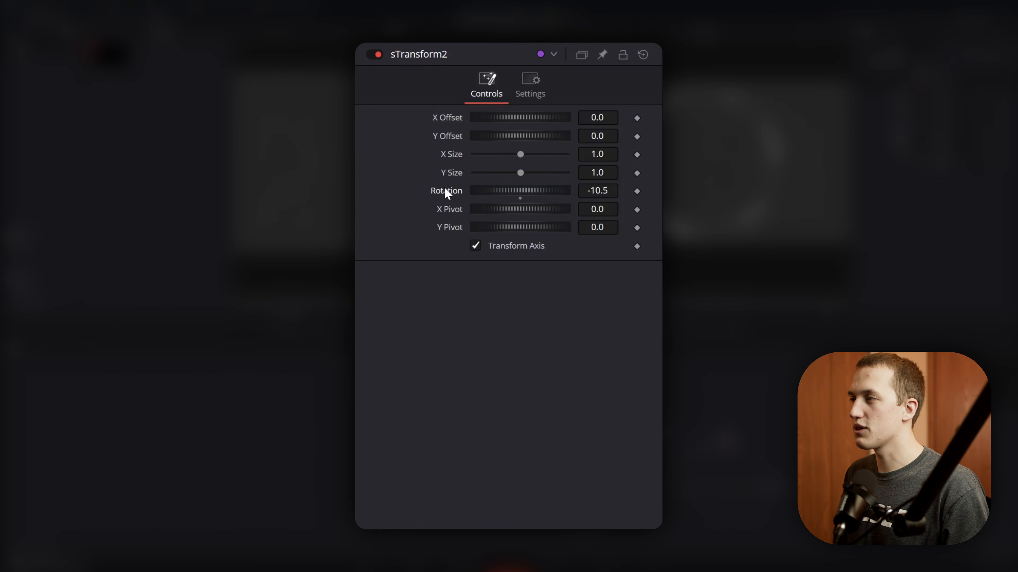
- Drive sTransform2's Rotation with the expression time and play back the animation
{"action": "right_click", "coordinate": [445, 189]}
{"action": "left_click", "coordinate": [508, 360]}
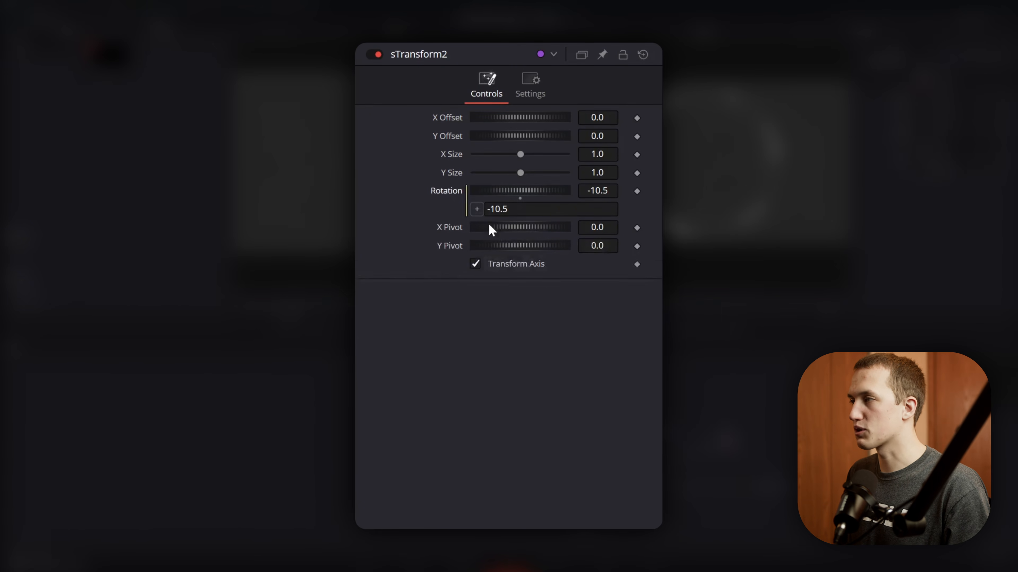
{"action": "left_click", "coordinate": [517, 209]}
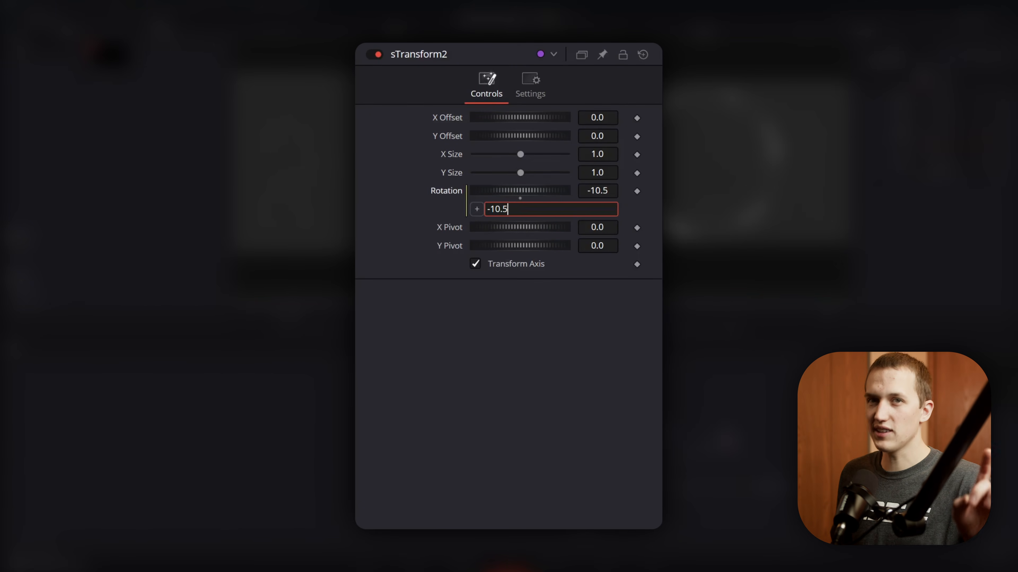
{"action": "key", "text": "ctrl+a"}
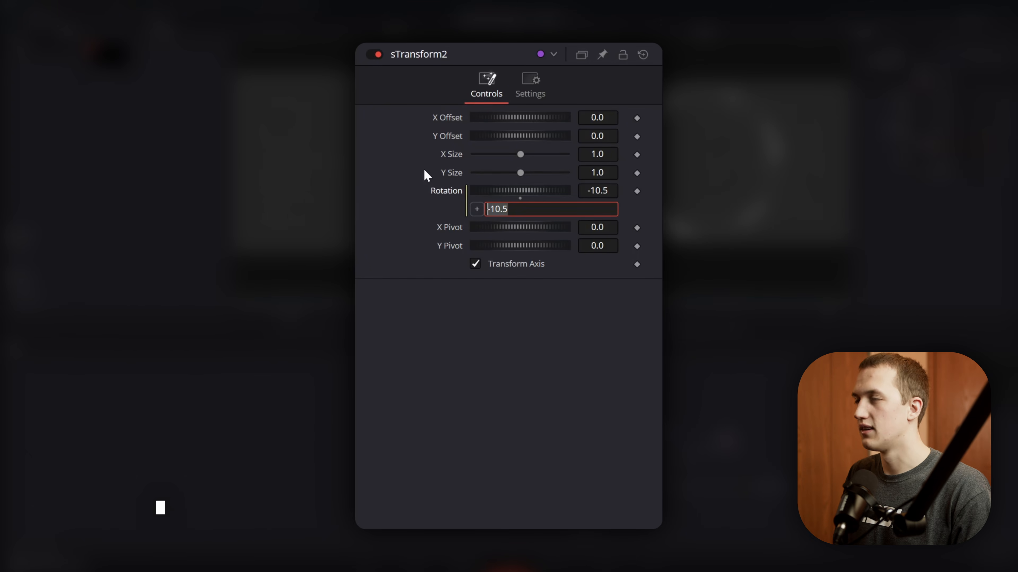
{"action": "type", "text": "time"}
{"action": "key", "text": "Tab"}
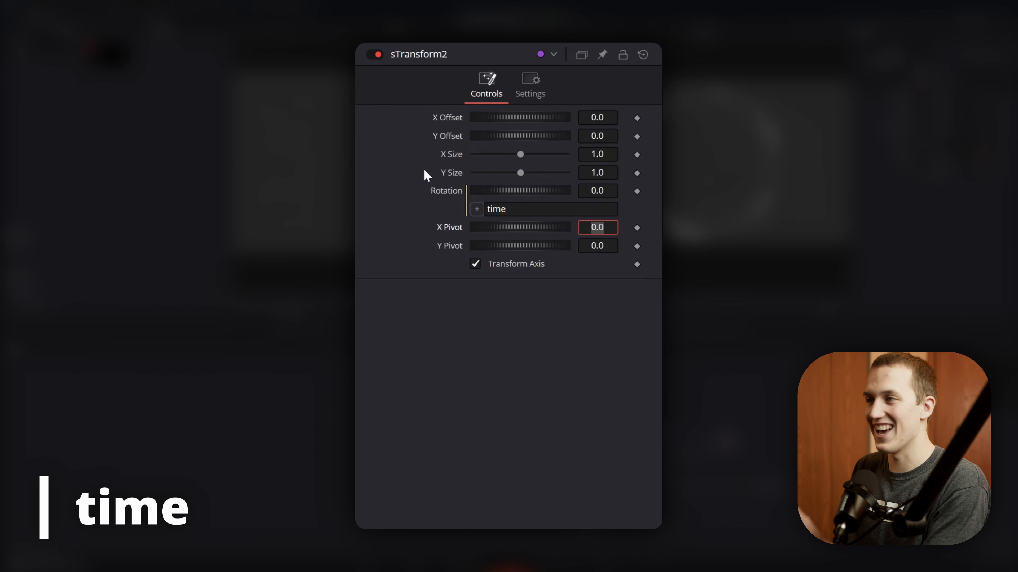
{"action": "left_click", "coordinate": [523, 358]}
{"action": "key", "text": "space"}
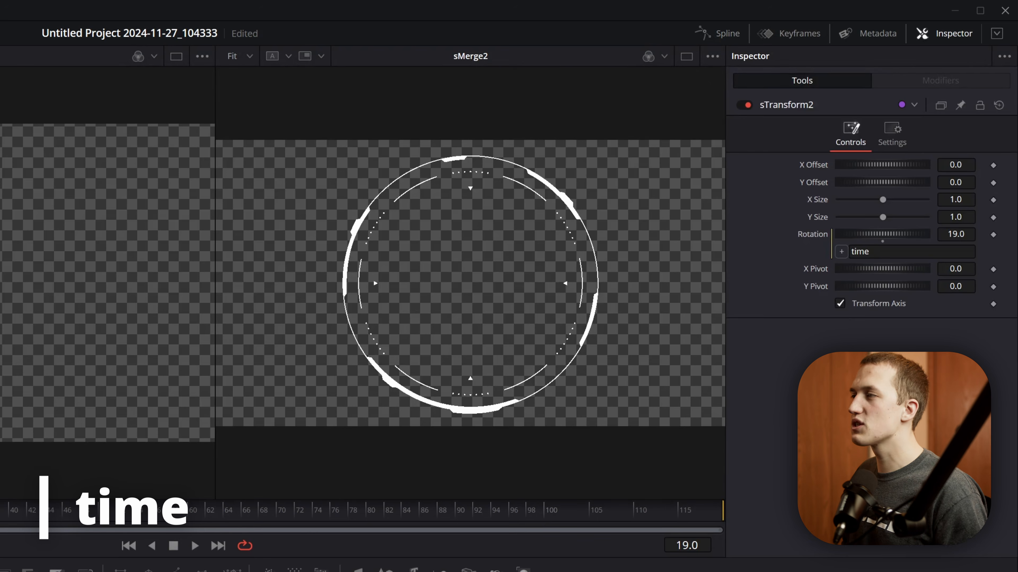
- Reverse the outer ring's spin by changing sTransform2's Rotation expression to -time, and play it back
{"action": "left_click", "coordinate": [853, 252]}
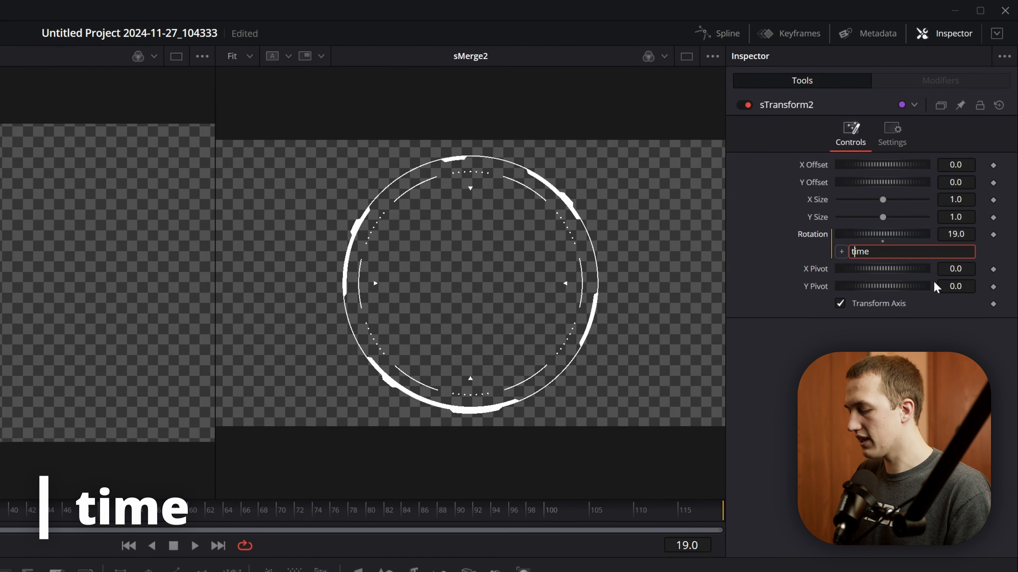
{"action": "type", "text": "-"}
{"action": "key", "text": "Return"}
{"action": "key", "text": "space"}
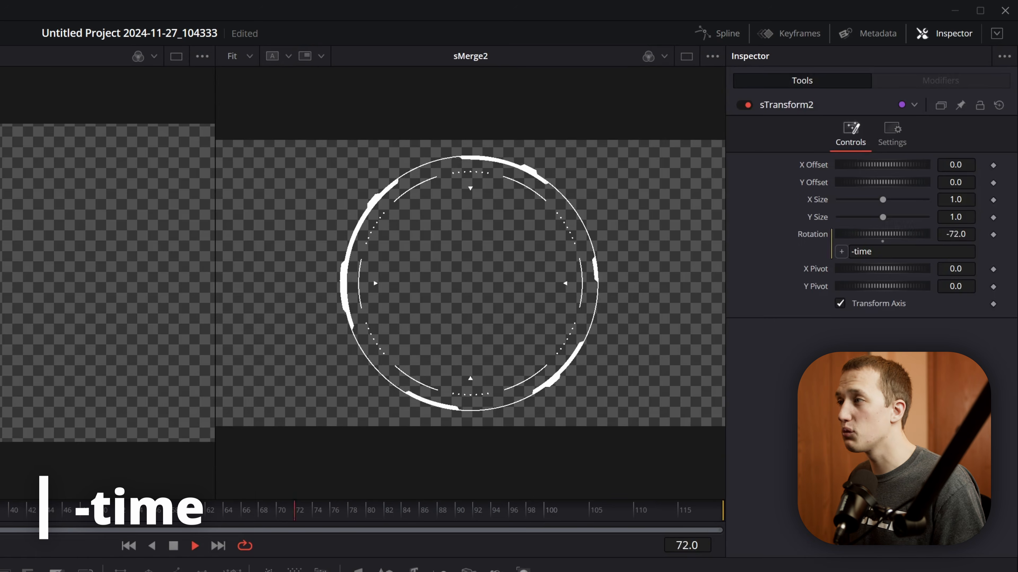
- Halve the outer ring's rotation speed by changing sTransform2's Rotation expression to -time/2
{"action": "left_click", "coordinate": [873, 251]}
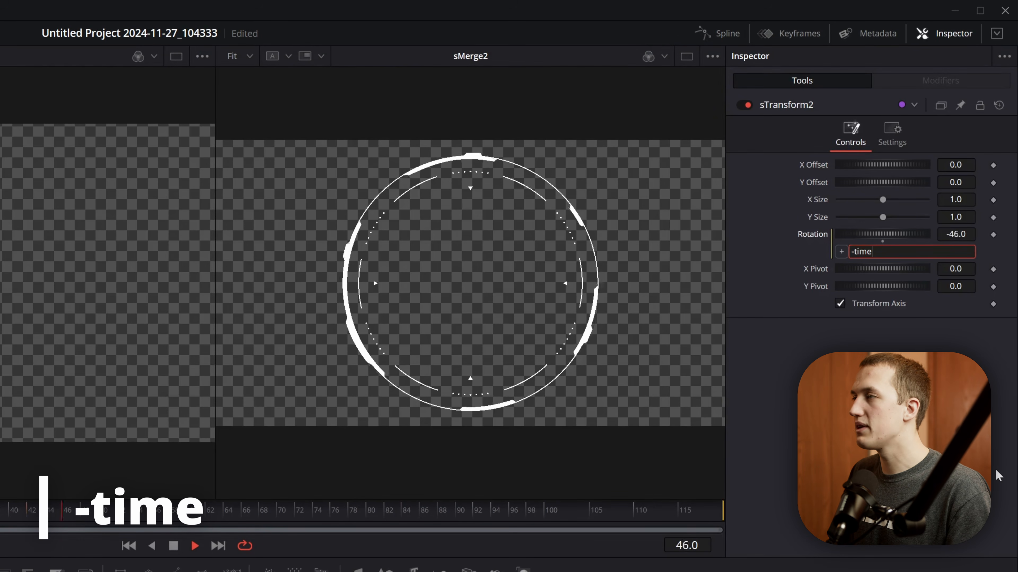
{"action": "type", "text": "/2"}
{"action": "key", "text": "Return"}
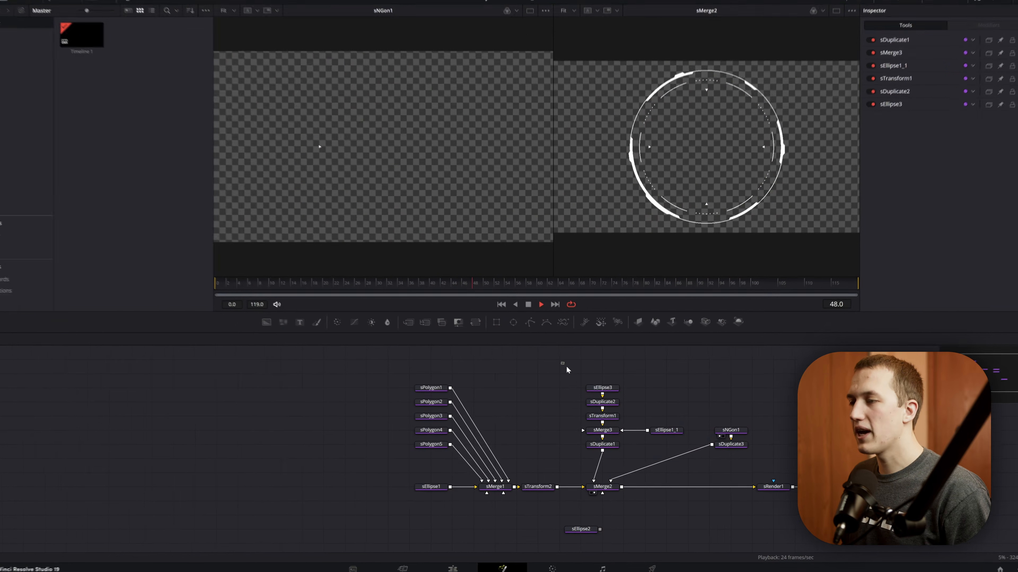
- Add an sTransform node after sDuplicate1 to control the dot groups and inner arcs
{"action": "left_click_drag", "start_coordinate": [566, 366], "coordinate": [664, 465]}
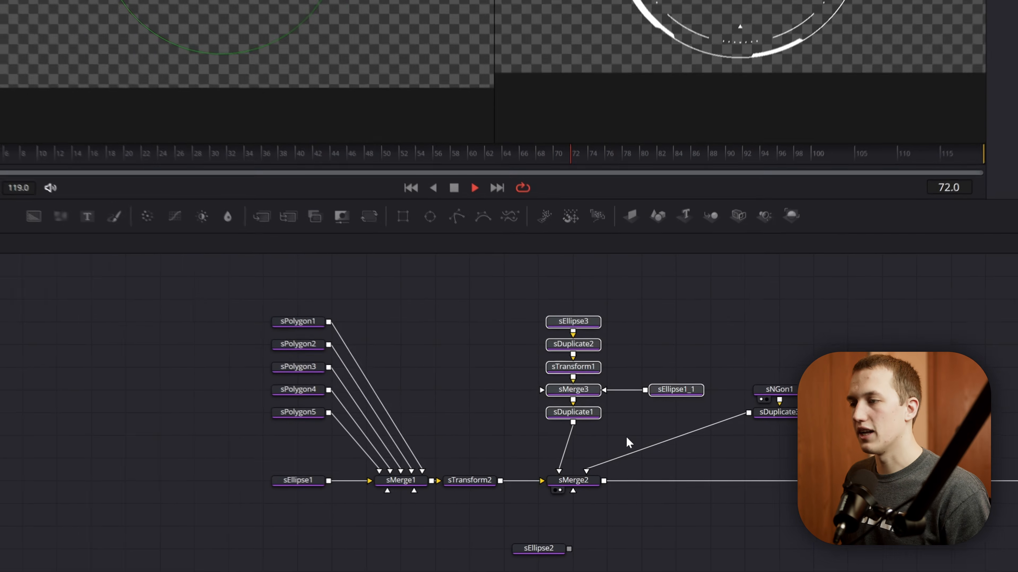
{"action": "key", "text": "shift+space"}
{"action": "type", "text": "strans"}
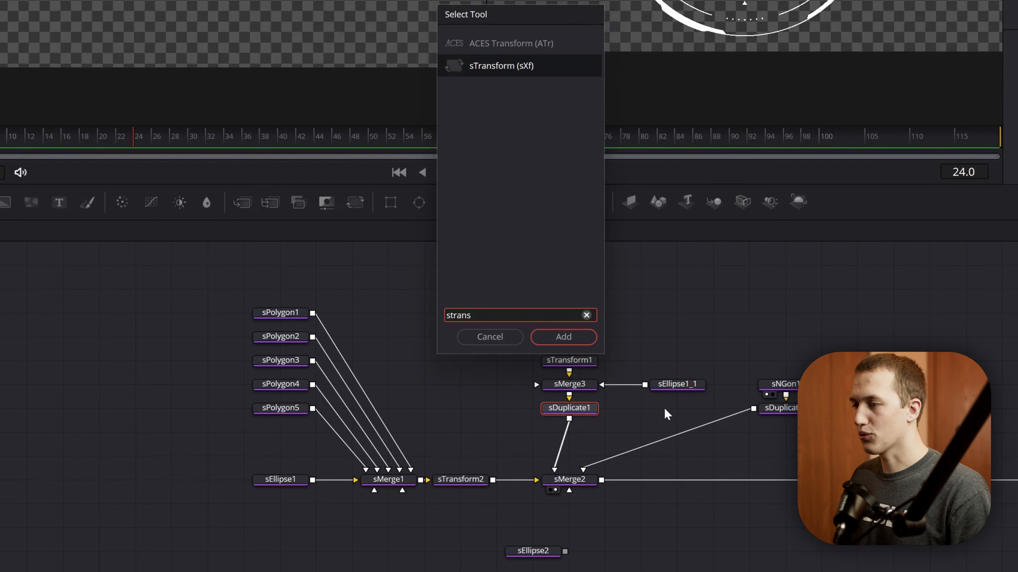
{"action": "key", "text": "Return"}
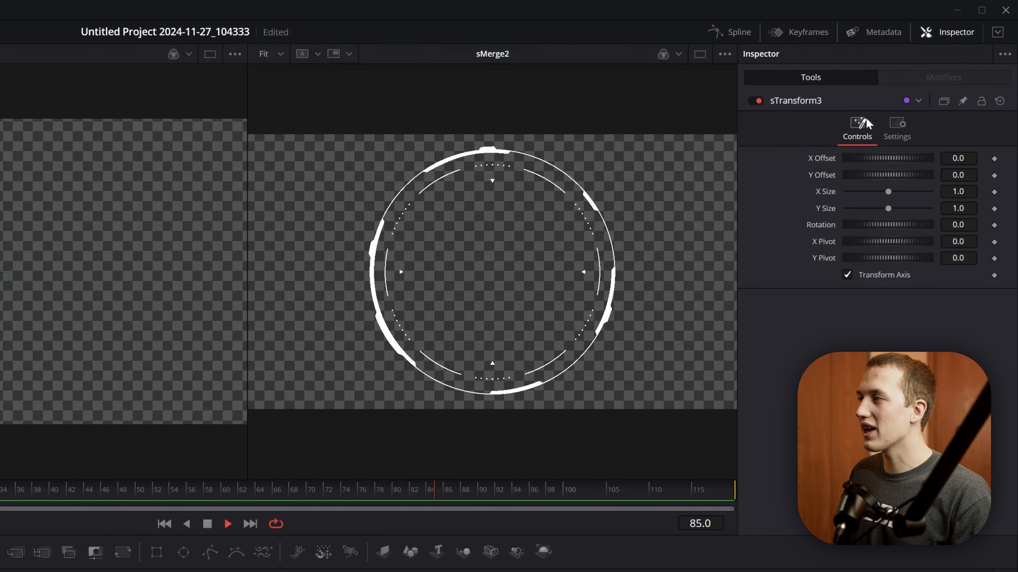
- Apply a Perturb modifier to sTransform3's Rotation and set its Strength to 10
{"action": "right_click", "coordinate": [831, 229]}
{"action": "mouse_move", "coordinate": [873, 283]}
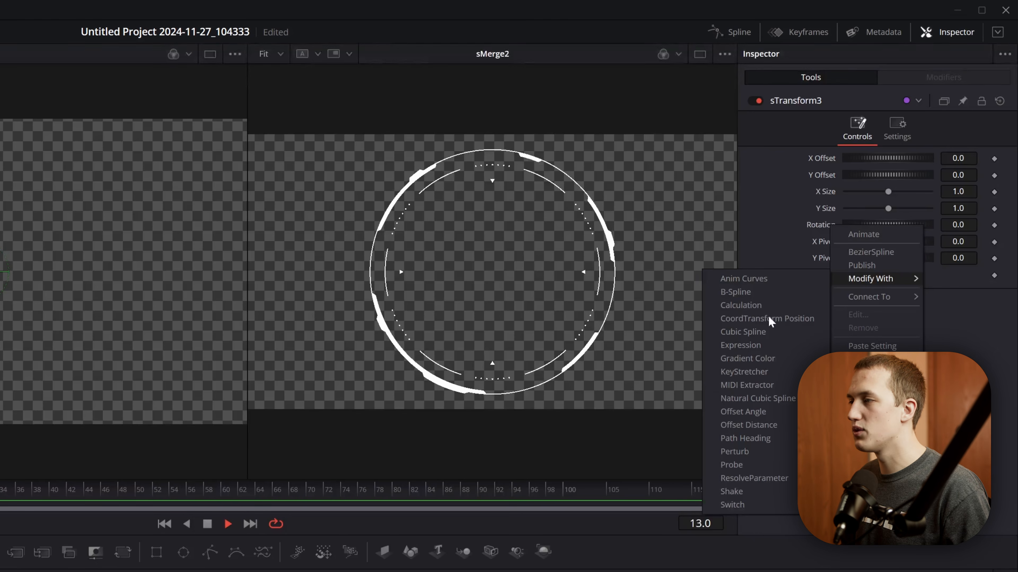
{"action": "left_click", "coordinate": [735, 452]}
{"action": "left_click", "coordinate": [944, 76]}
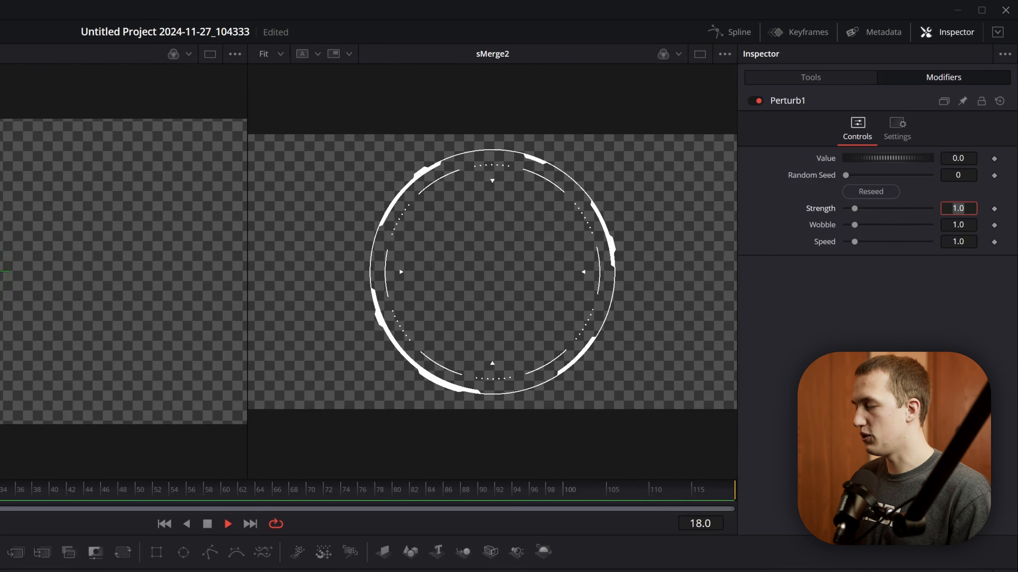
{"action": "type", "text": "10"}
{"action": "key", "text": "Tab"}
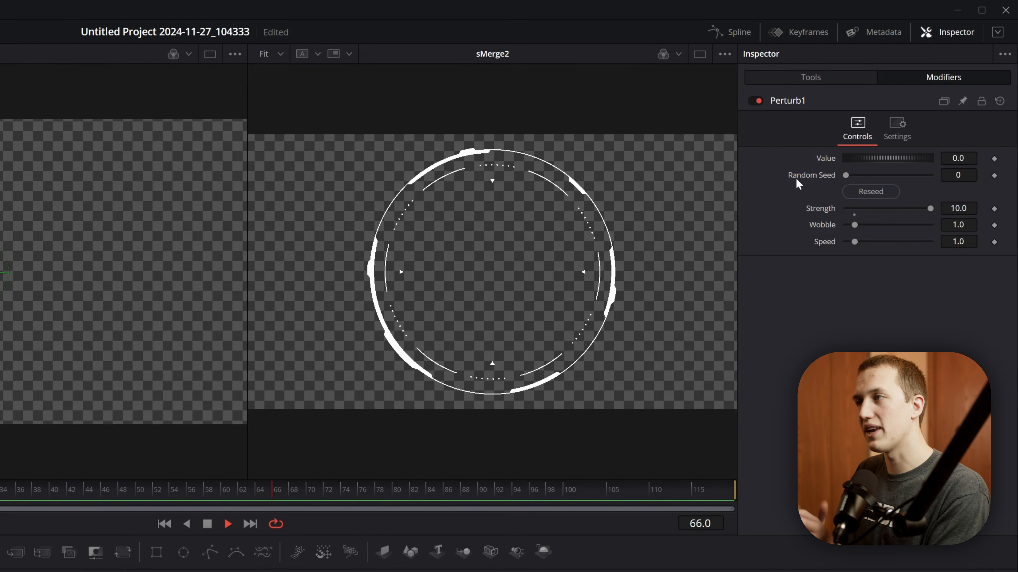
- Increase the Perturb modifier's Strength to 45 for a wider random swing of the inner arcs
{"action": "left_click", "coordinate": [958, 208]}
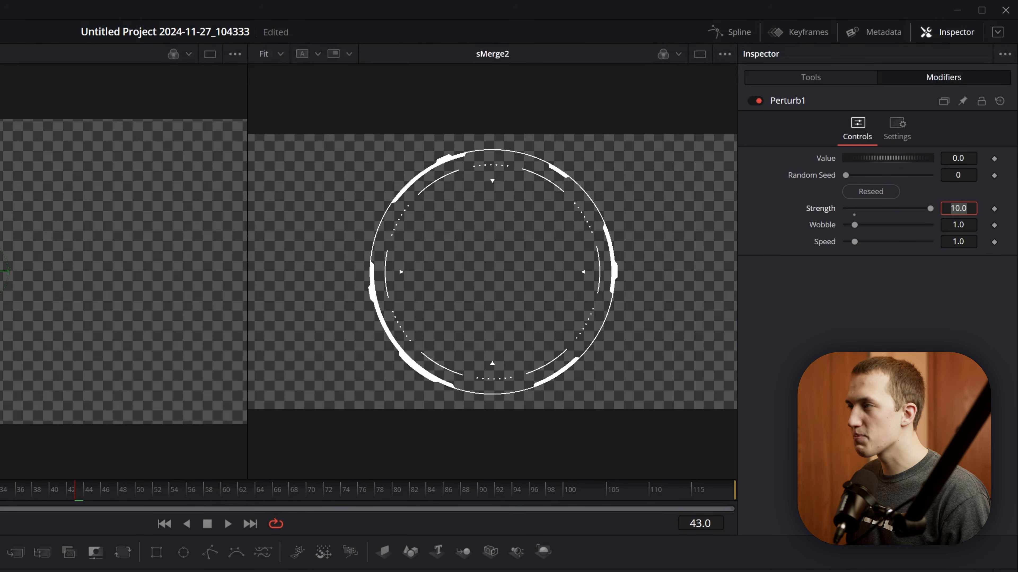
{"action": "type", "text": "45"}
{"action": "key", "text": "Tab"}
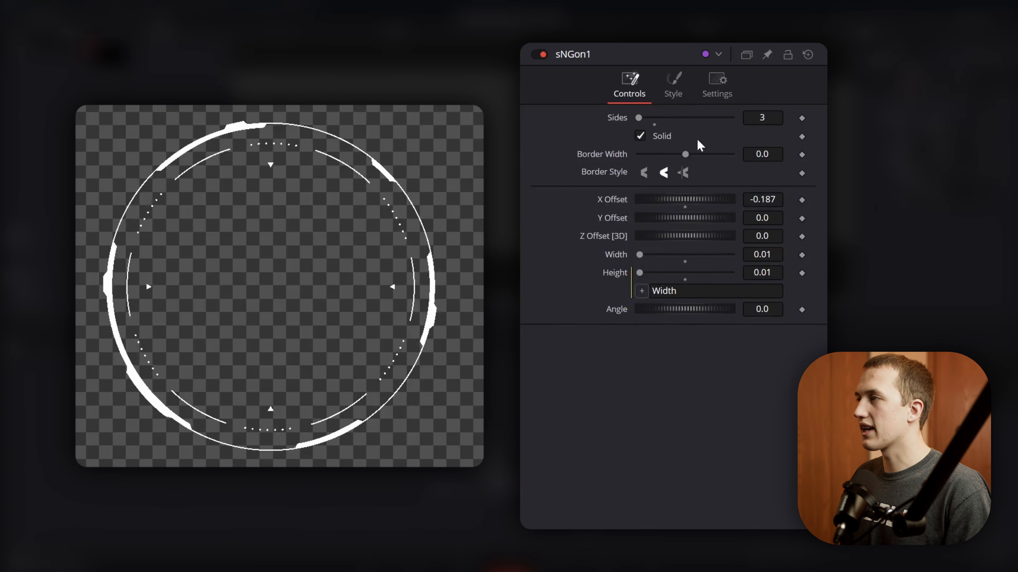
- Drive the Opacity of sNGon1's style with the expression random(0,2) to make the triangles flicker
{"action": "left_click", "coordinate": [673, 85]}
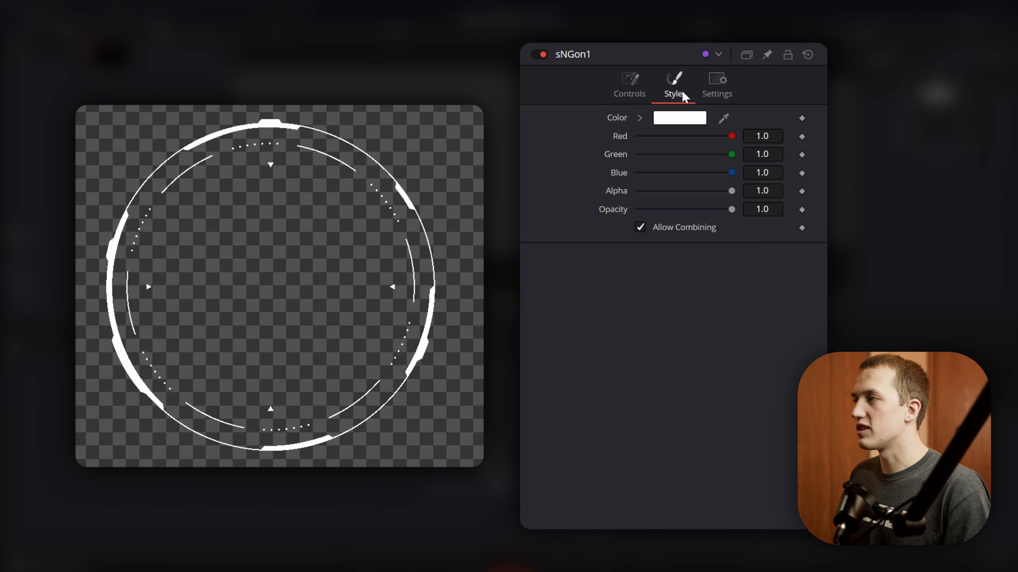
{"action": "mouse_move", "coordinate": [731, 208]}
{"action": "left_mouse_down"}
{"action": "mouse_move", "coordinate": [707, 216]}
{"action": "mouse_move", "coordinate": [734, 210]}
{"action": "left_mouse_up"}
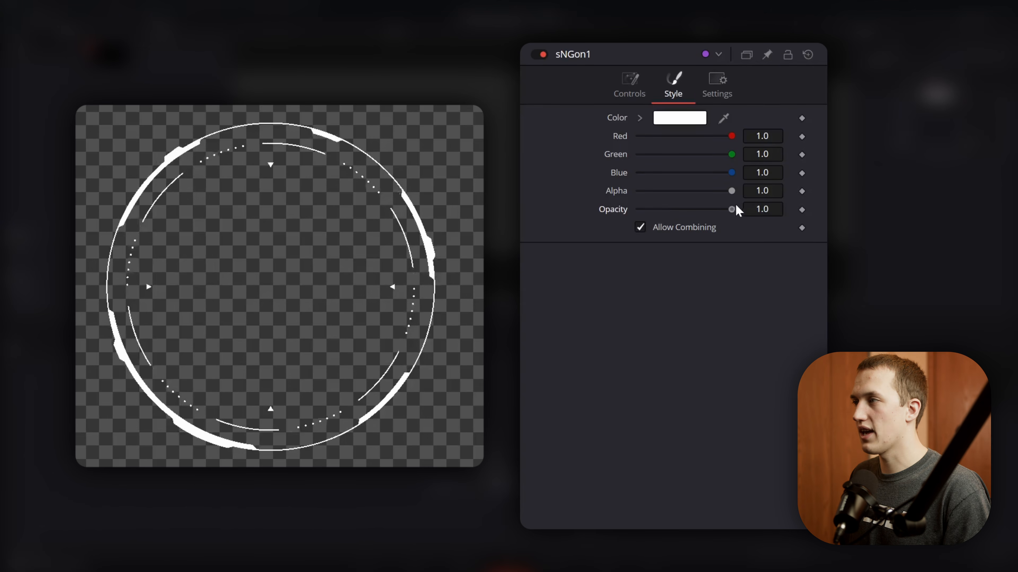
{"action": "right_click", "coordinate": [618, 215]}
{"action": "left_click", "coordinate": [689, 385]}
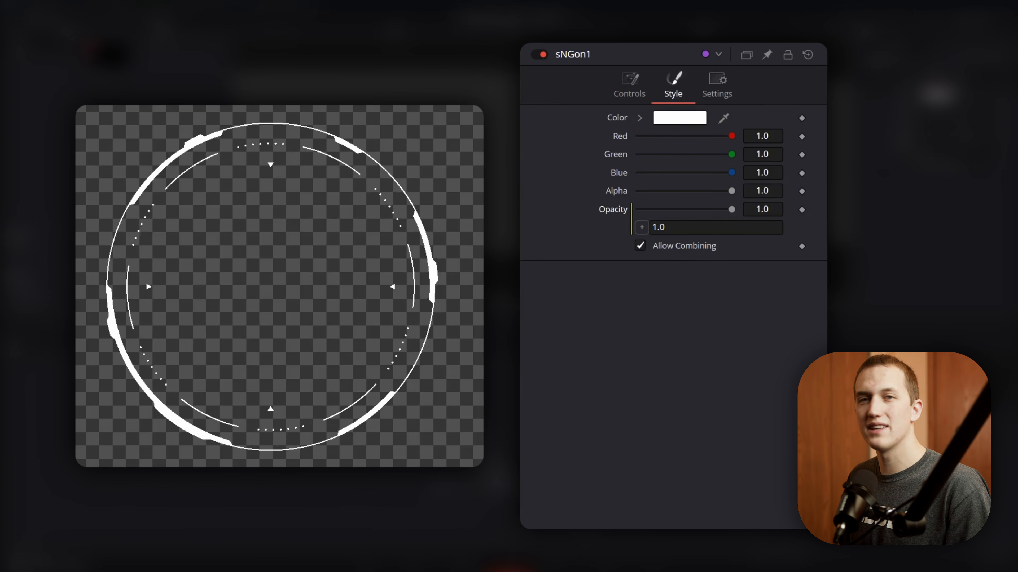
{"action": "type", "text": "random("}
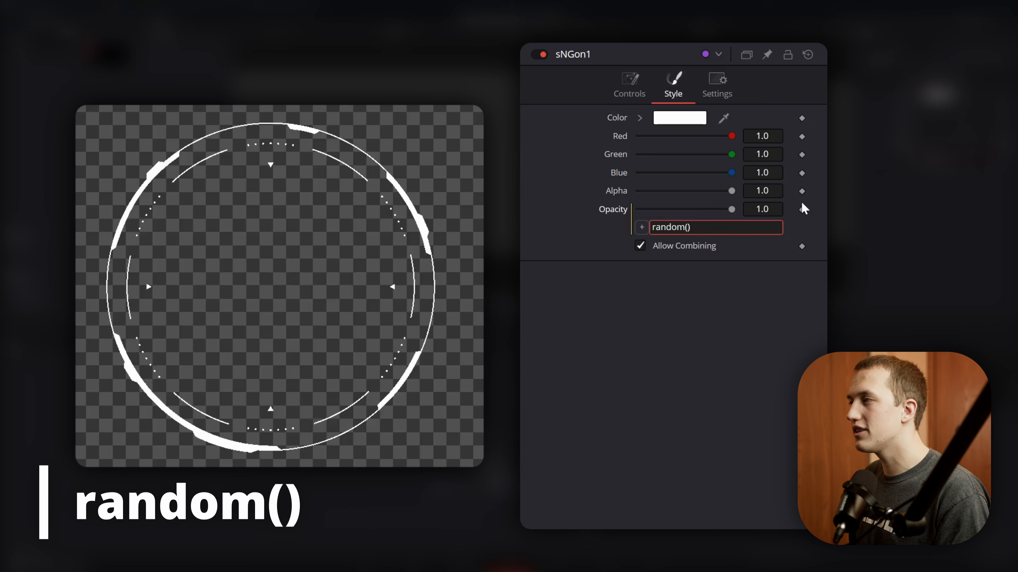
{"action": "type", "text": "0,2"}
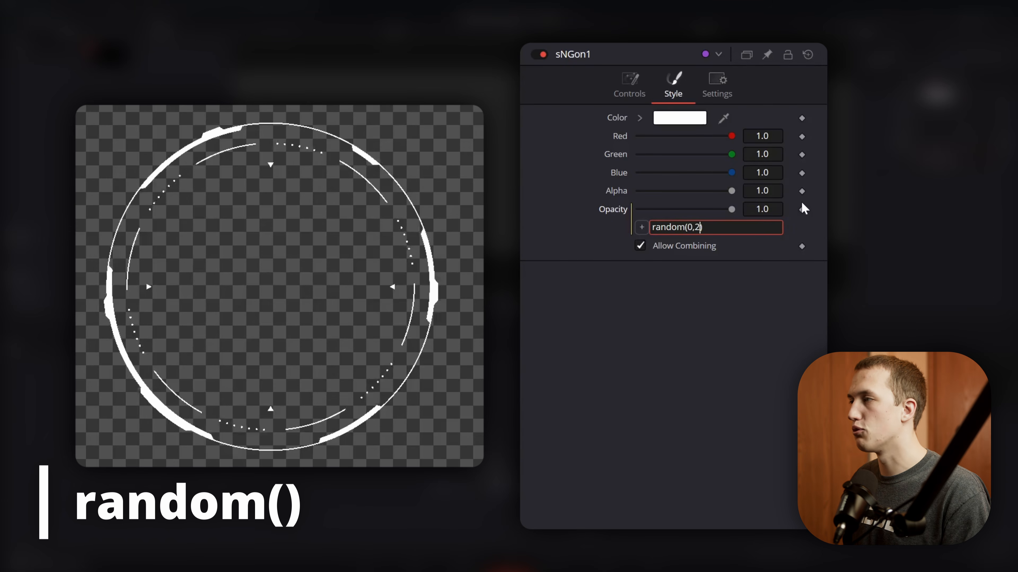
{"action": "key", "text": "Tab"}
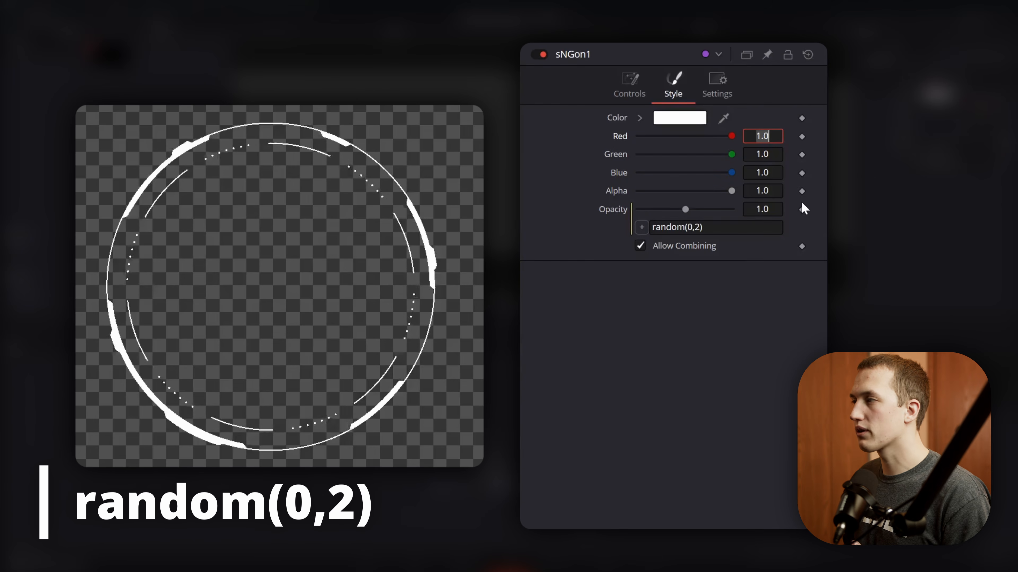
- Change the Opacity expression of sNGon1's style to random(0,1)
{"action": "left_click", "coordinate": [750, 263]}
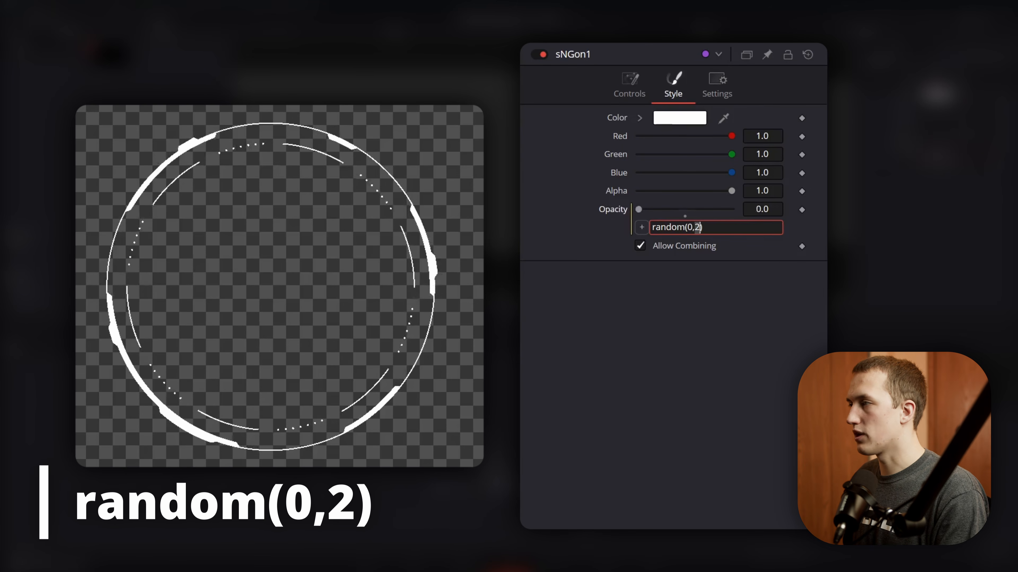
{"action": "key", "text": "Tab"}
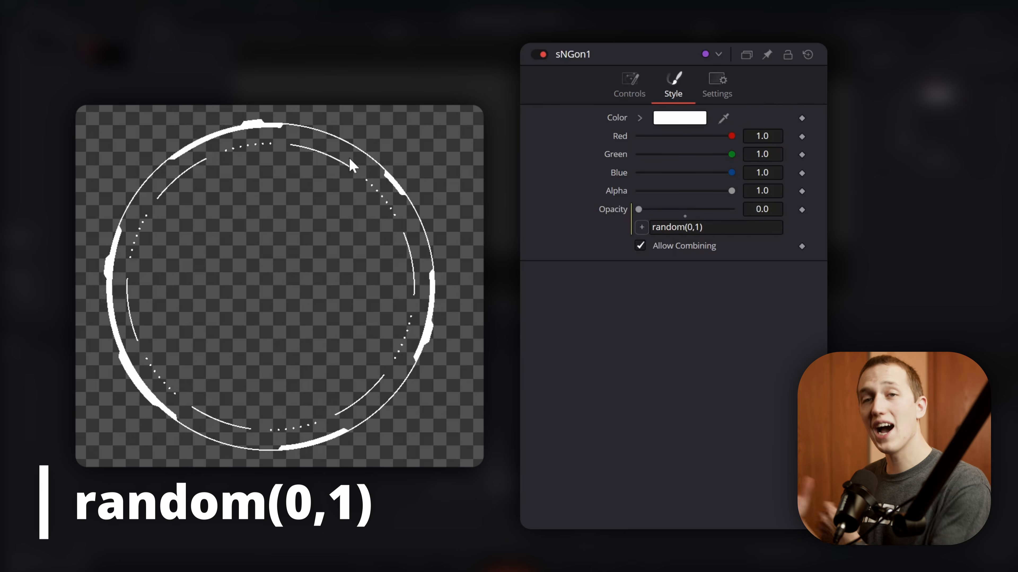
- Rewrite sNGon1's Opacity expression as min(random(0,5), 1) so the triangles stay visible more often
{"action": "left_click_drag", "start_coordinate": [717, 227], "coordinate": [648, 228]}
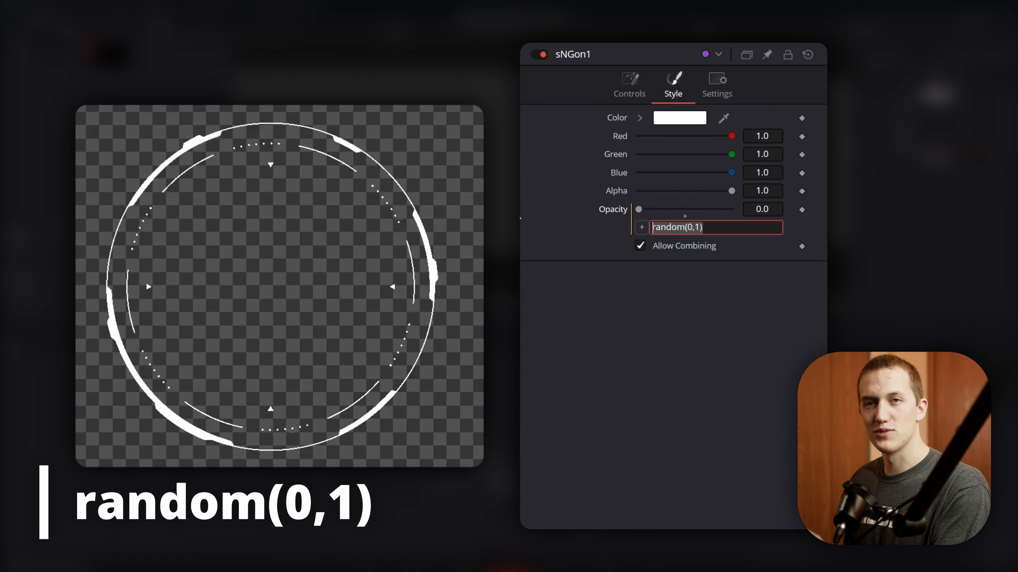
{"action": "key", "text": "Left"}
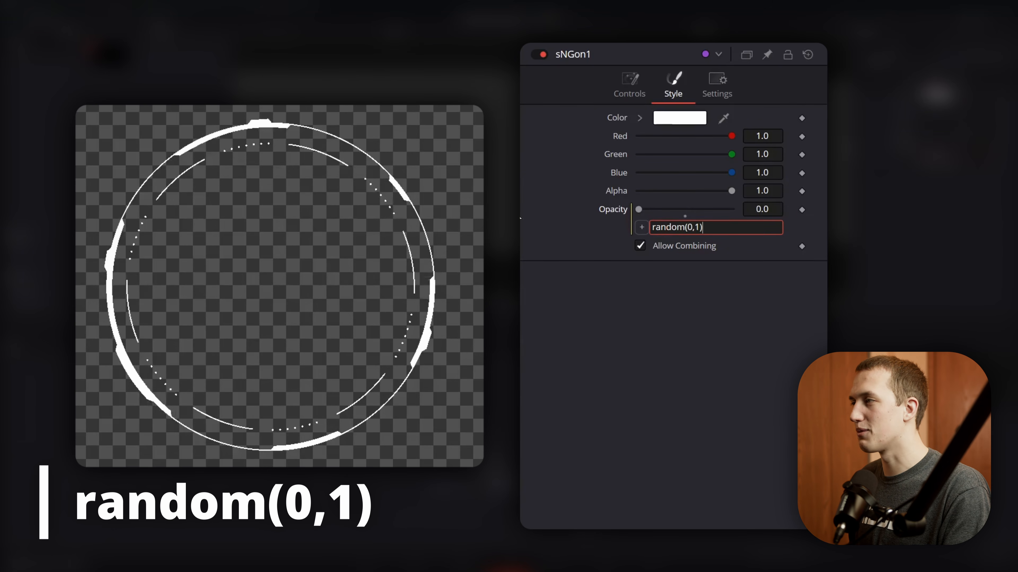
{"action": "key", "text": "Return"}
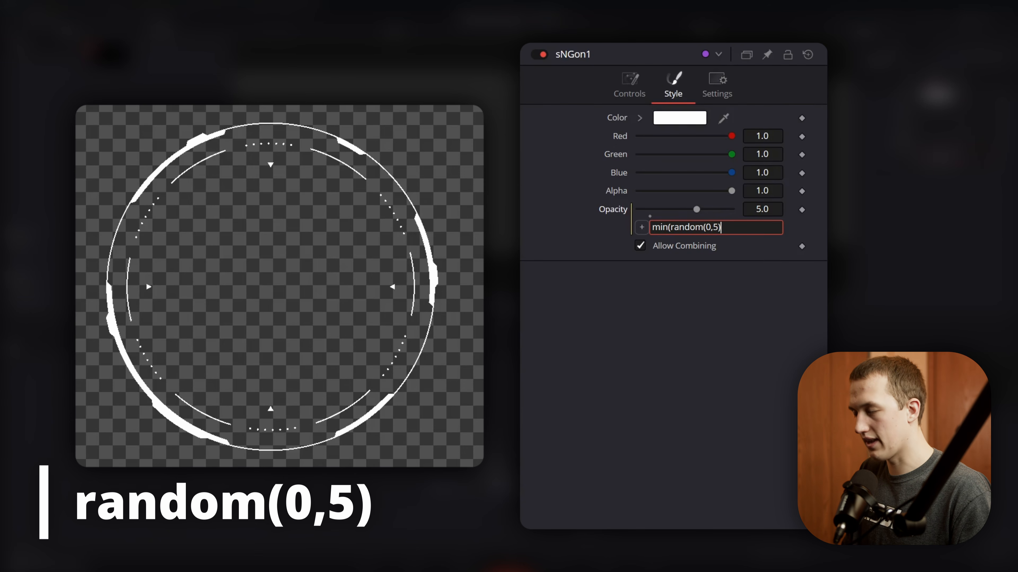
{"action": "type", "text": ")"}
{"action": "key", "text": "Tab"}
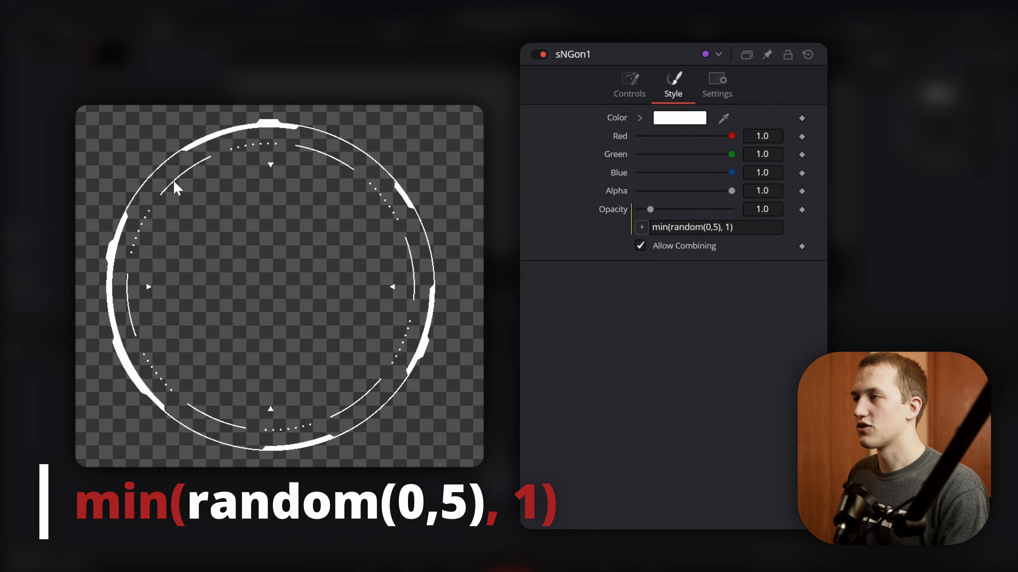
- Try 10 as the random upper limit in sNGon1's Opacity expression and settle on 2
{"action": "left_click", "coordinate": [716, 228]}
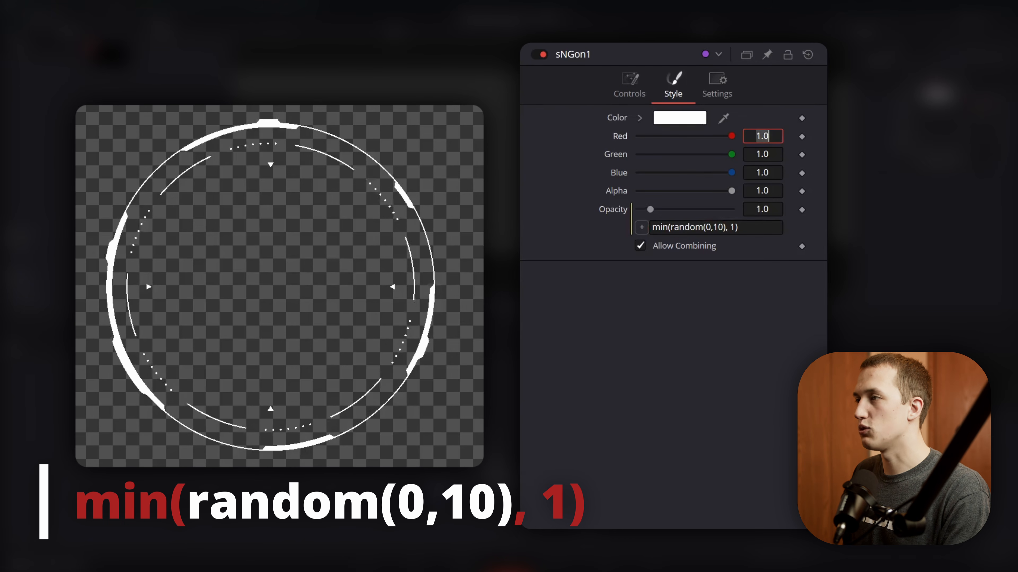
{"action": "left_click", "coordinate": [717, 393]}
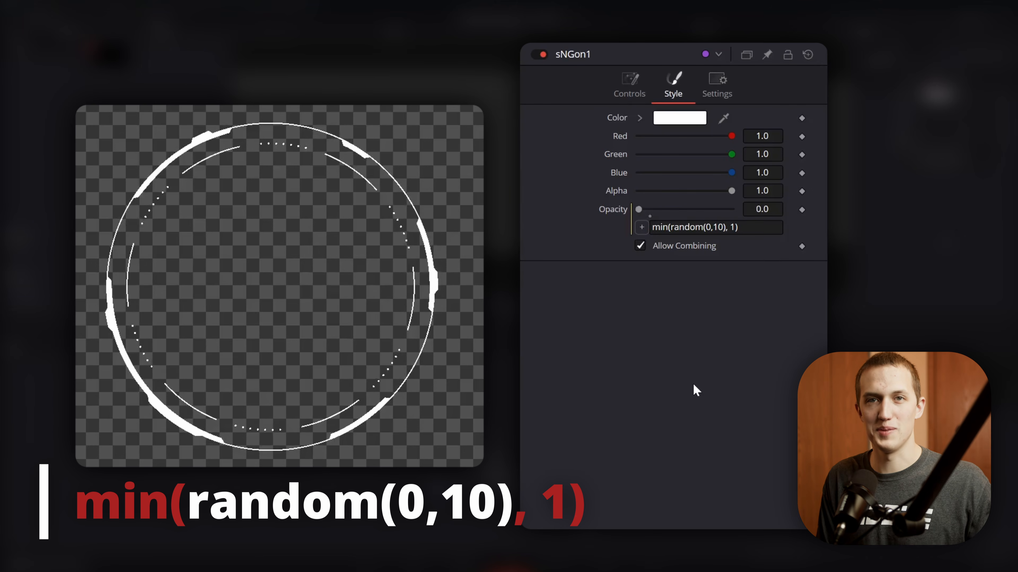
{"action": "left_click", "coordinate": [719, 228]}
{"action": "double_click", "coordinate": [720, 227]}
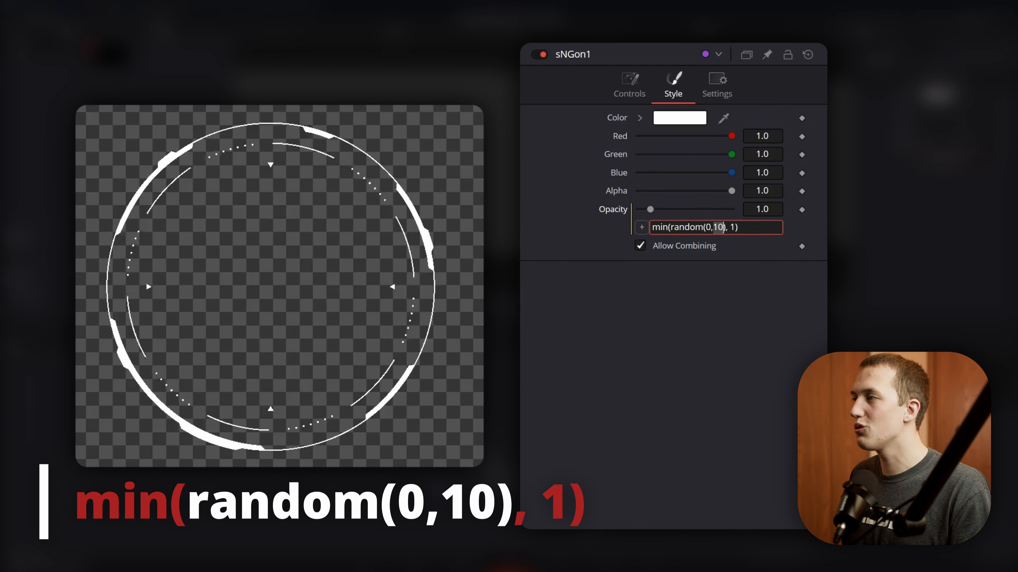
{"action": "type", "text": "2"}
{"action": "key", "text": "Return"}
{"action": "left_click", "coordinate": [693, 305]}
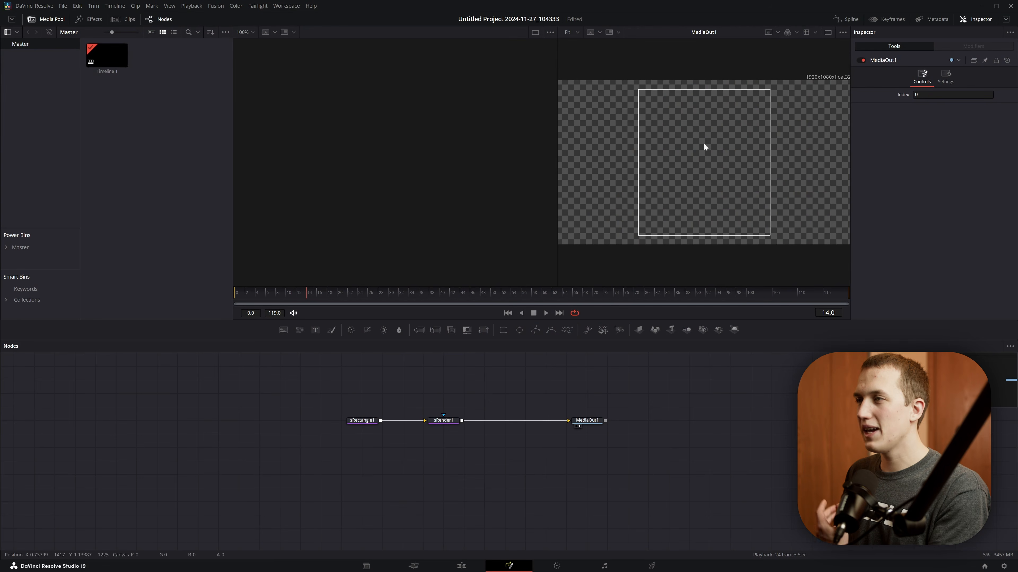
- Spread out the sRectangle1, sRender1 and MediaOut1 chain and add an sPolygon node above it
{"action": "scroll", "coordinate": [648, 84], "scroll_direction": "up", "scroll_amount": 4}
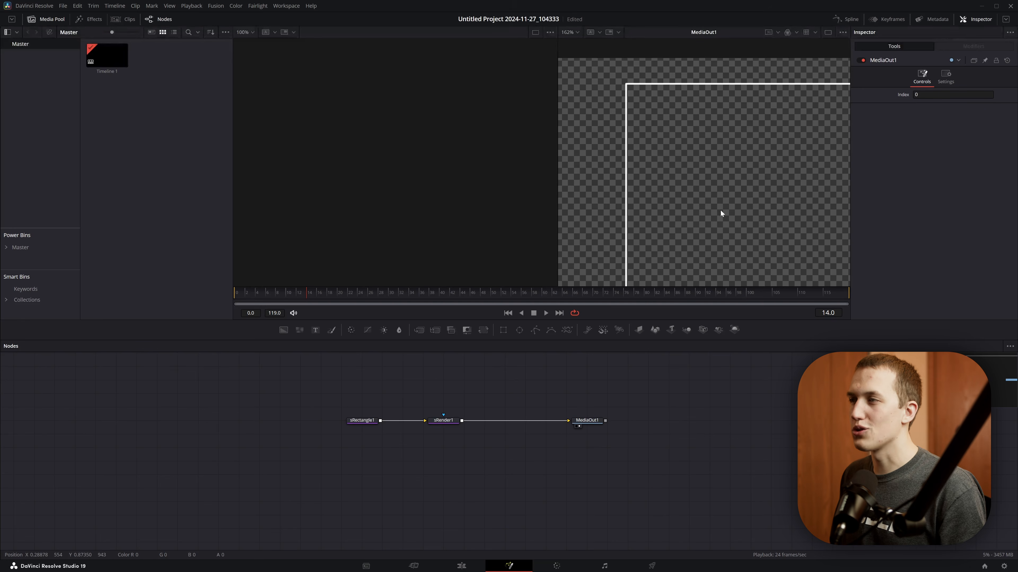
{"action": "key", "text": "ctrl+f"}
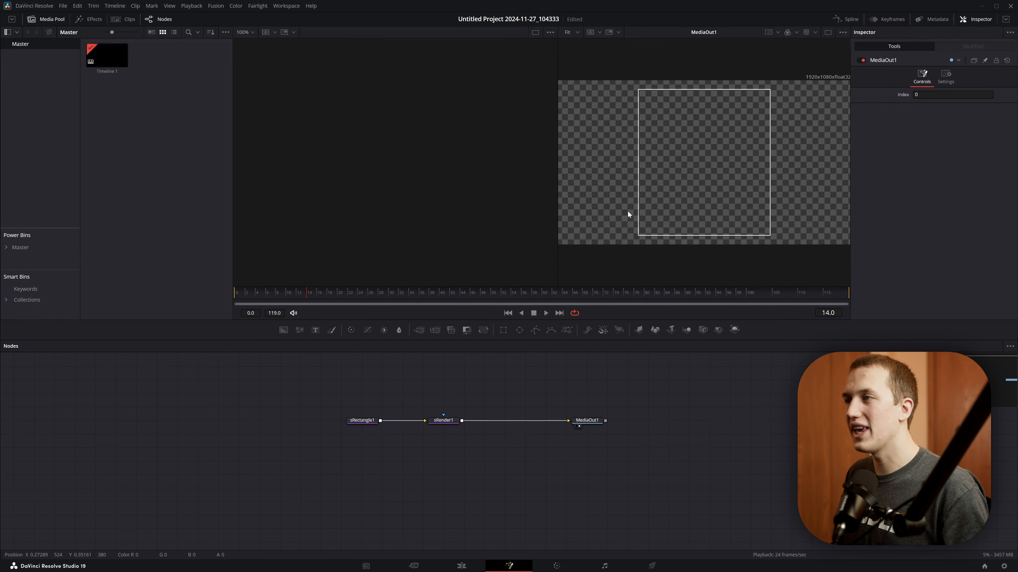
{"action": "left_click_drag", "start_coordinate": [525, 435], "coordinate": [699, 447]}
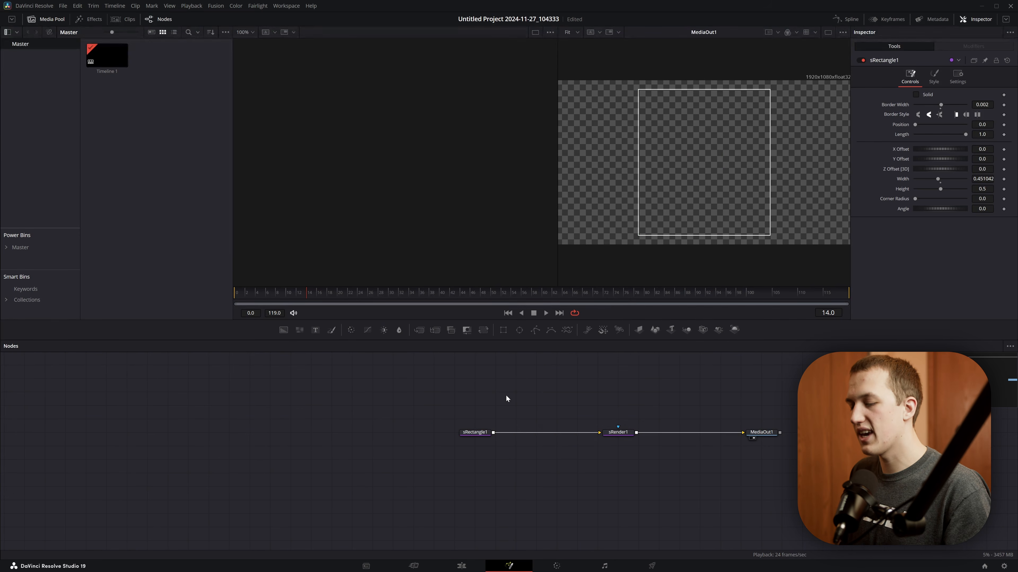
{"action": "key", "text": "shift+space"}
{"action": "type", "text": "poly"}
{"action": "key", "text": "Return"}
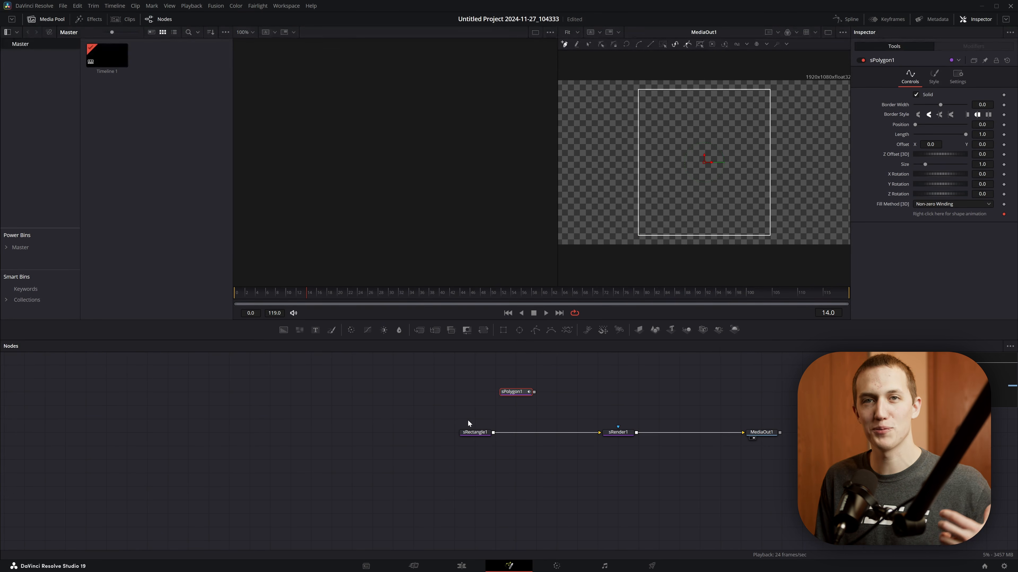
- Trace the rectangle's outline corner to corner with sPolygon1 and set its Border Width to 0.002
{"action": "scroll", "coordinate": [616, 192], "scroll_direction": "up", "scroll_amount": 12}
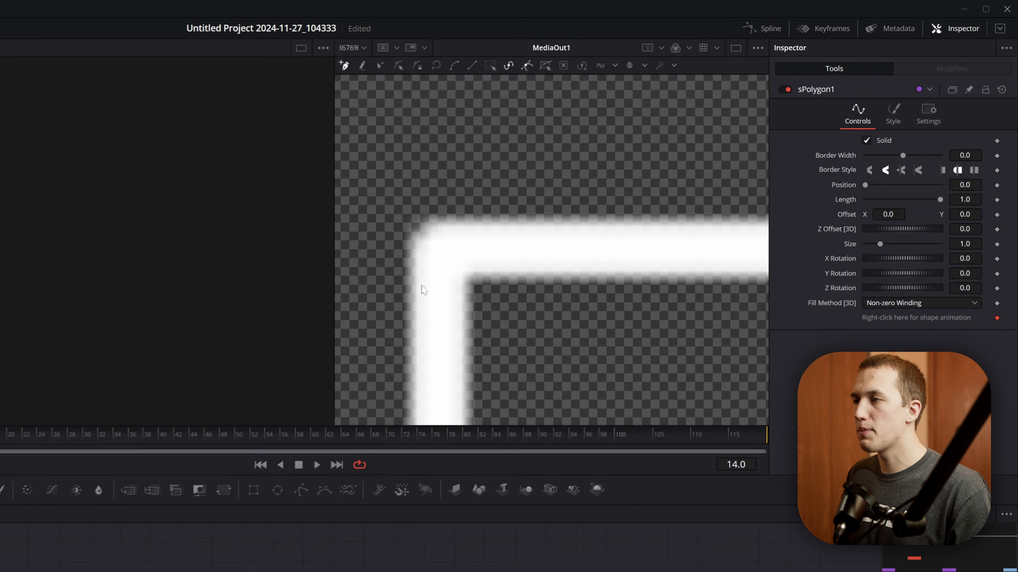
{"action": "key", "text": "ctrl+f"}
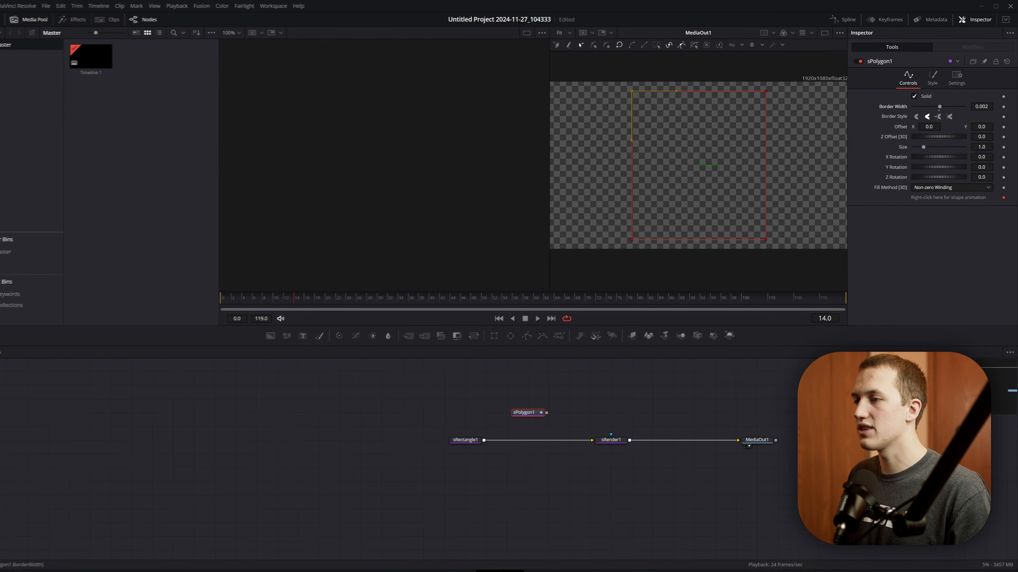
- Replace sRectangle1 with sPolygon1 as the input of sRender1 and turn off Solid on the polygon
{"action": "left_click", "coordinate": [474, 433]}
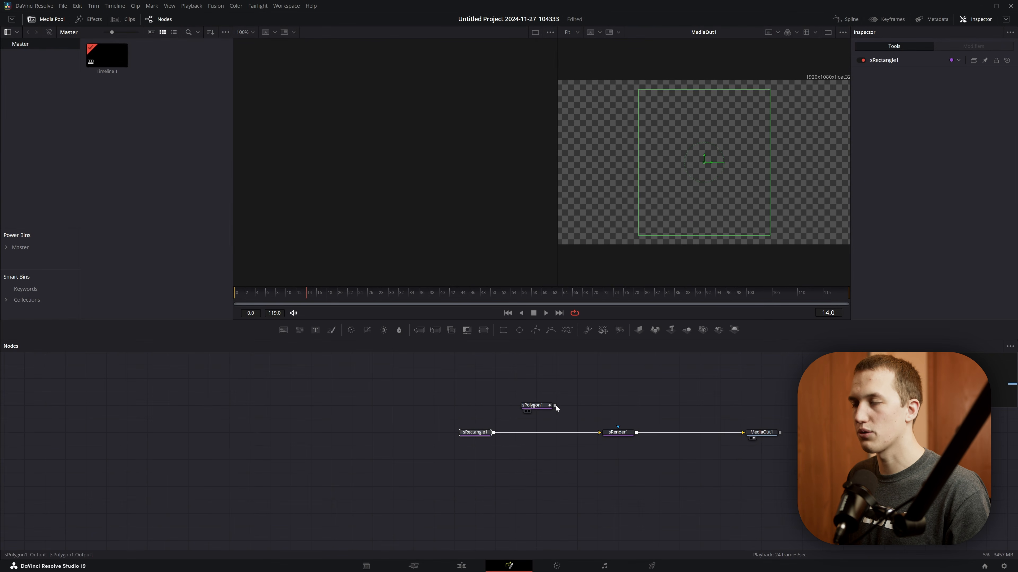
{"action": "key", "text": "Delete"}
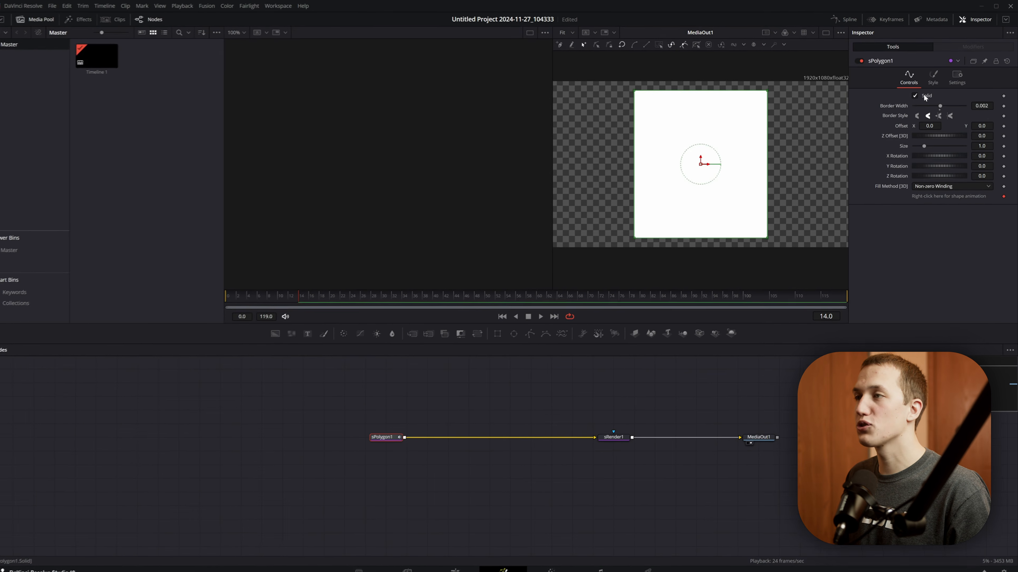
{"action": "left_click", "coordinate": [924, 95]}
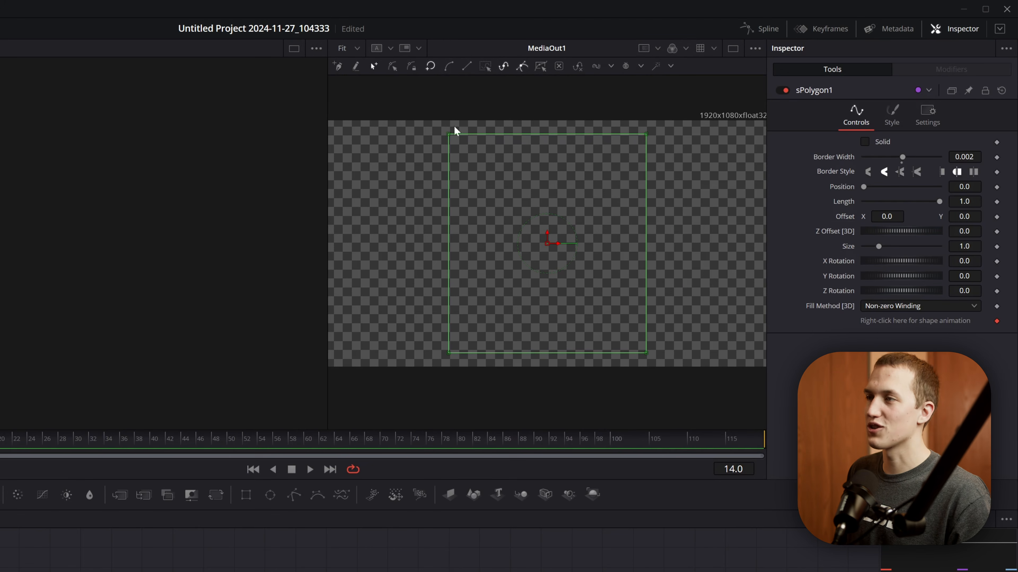
- Cut the polygon's top-left corner diagonally by adding a point on the left edge and moving the corner points apart
{"action": "scroll", "coordinate": [466, 144], "scroll_direction": "up", "scroll_amount": 5}
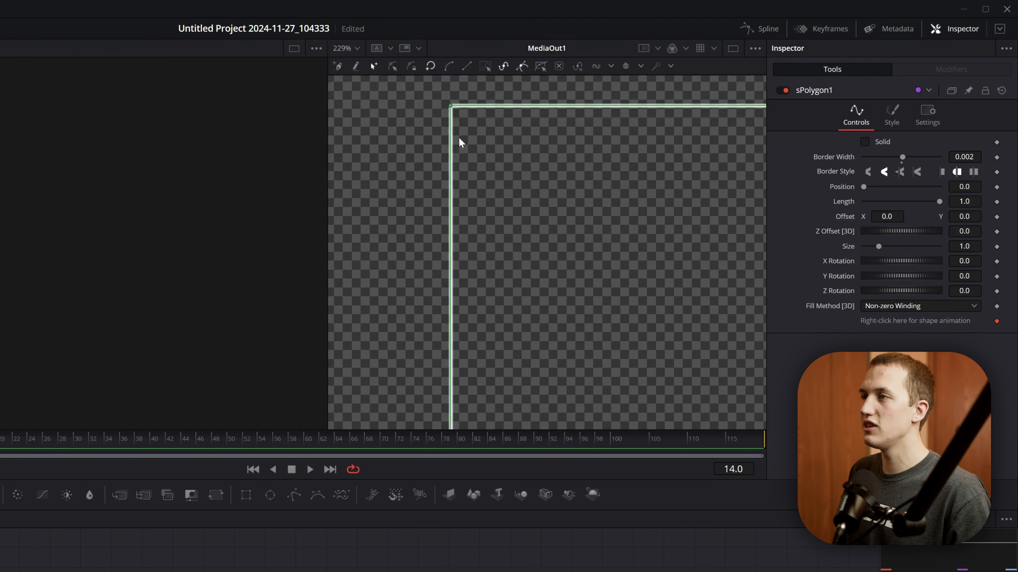
{"action": "left_click", "coordinate": [452, 186]}
{"action": "left_click", "coordinate": [450, 105]}
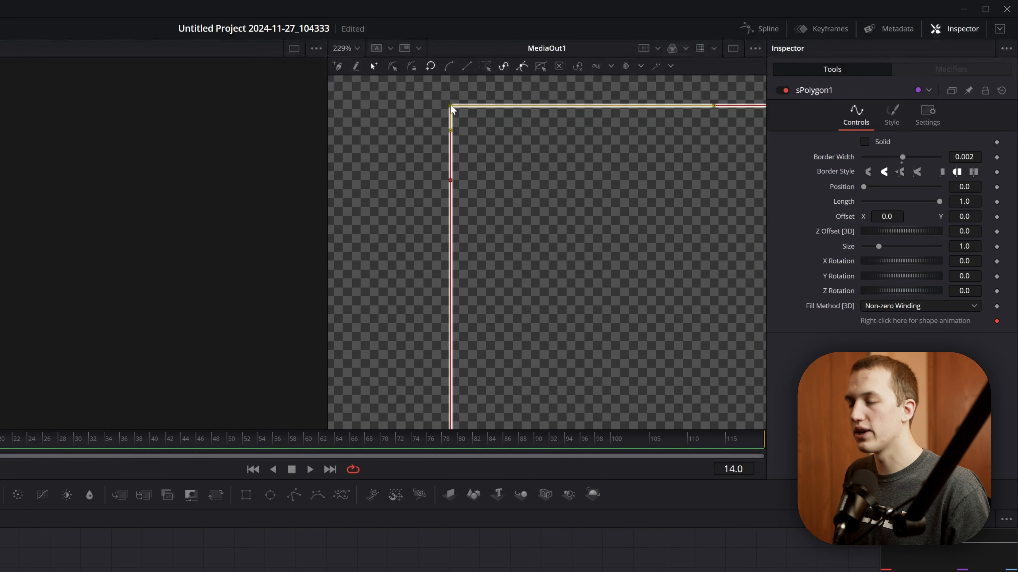
{"action": "left_click_drag", "start_coordinate": [452, 110], "coordinate": [516, 147]}
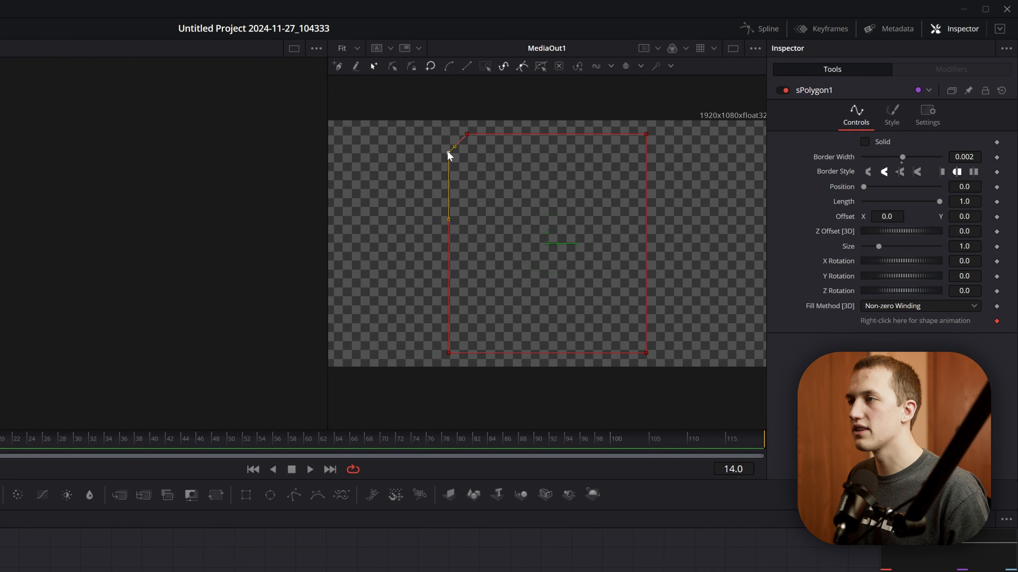
{"action": "left_click_drag", "start_coordinate": [448, 156], "coordinate": [448, 177]}
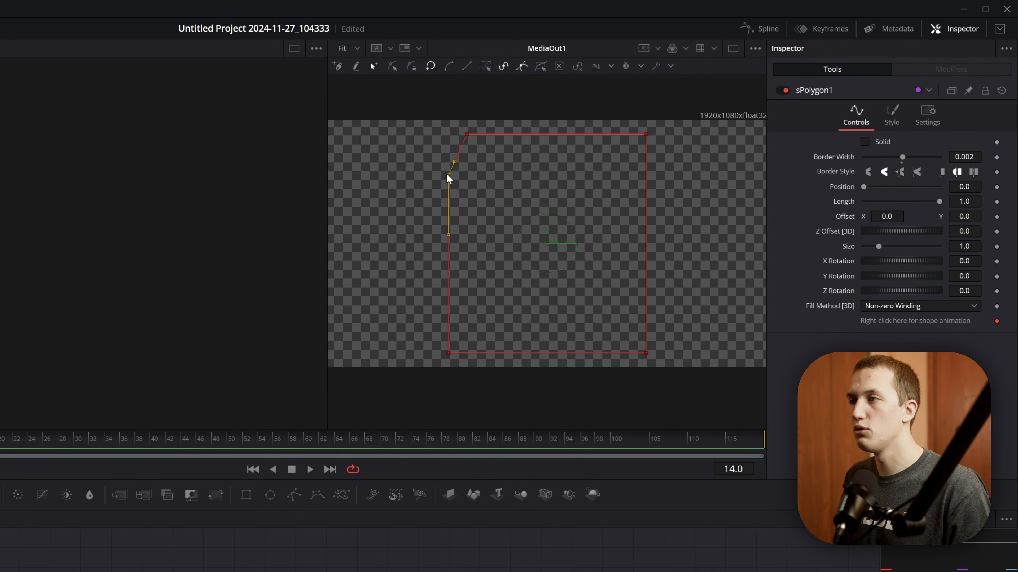
{"action": "left_click", "coordinate": [476, 111]}
- Cut the polygon's bottom-right corner diagonally to match the opposite corner
{"action": "scroll", "coordinate": [650, 339], "scroll_direction": "up", "scroll_amount": 6}
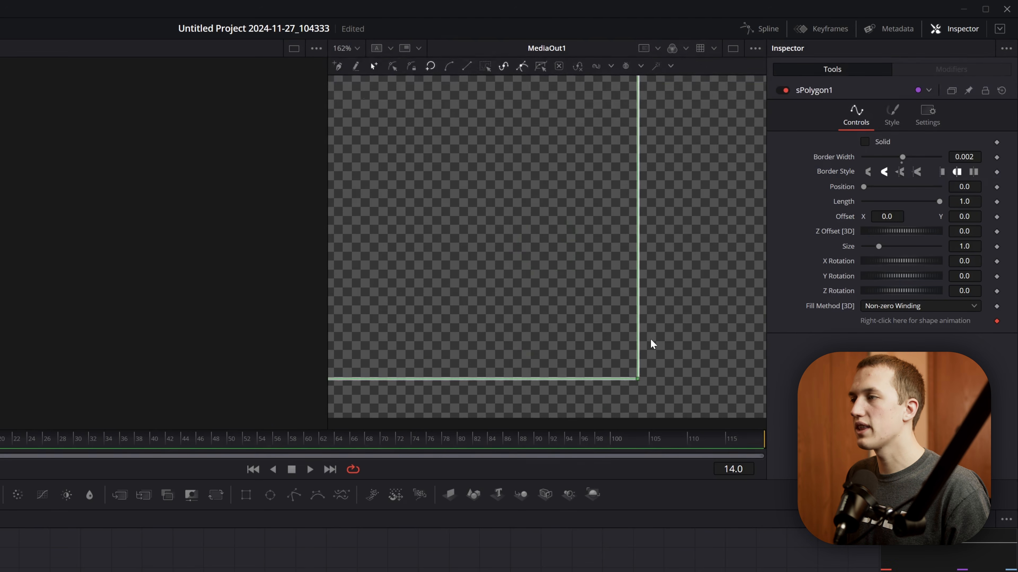
{"action": "scroll", "coordinate": [633, 284], "scroll_direction": "down", "scroll_amount": 6}
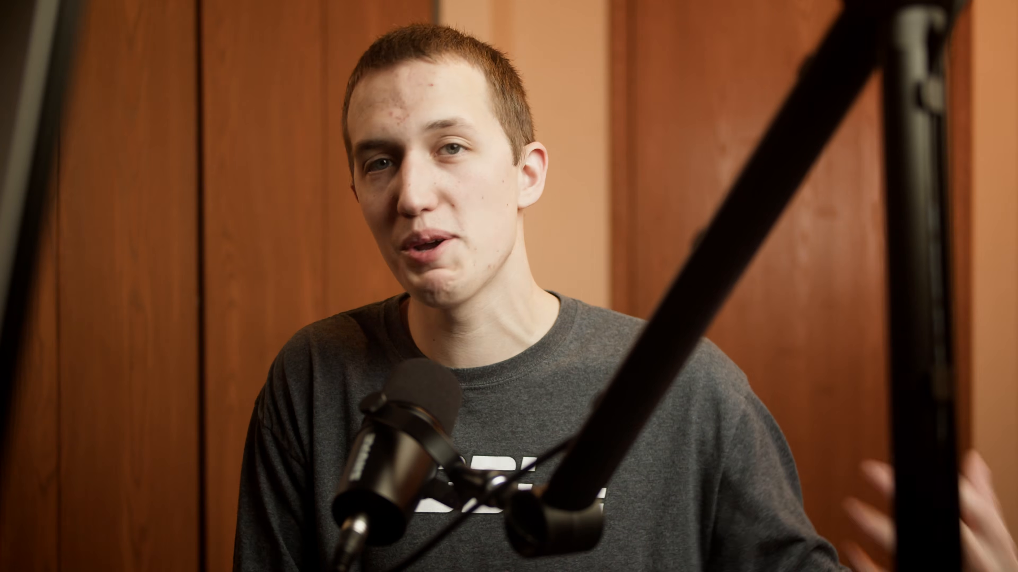
- Add an sRectangle node and merge it with sPolygon1 ahead of sRender1
{"action": "left_click_drag", "start_coordinate": [499, 377], "coordinate": [588, 421]}
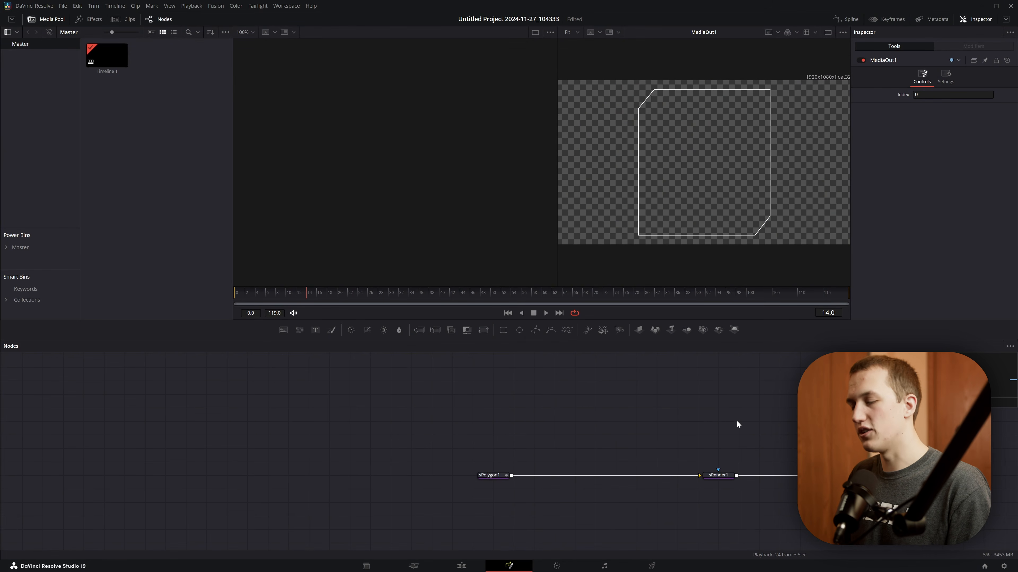
{"action": "key", "text": "shift+space"}
{"action": "type", "text": "srec"}
{"action": "key", "text": "Return"}
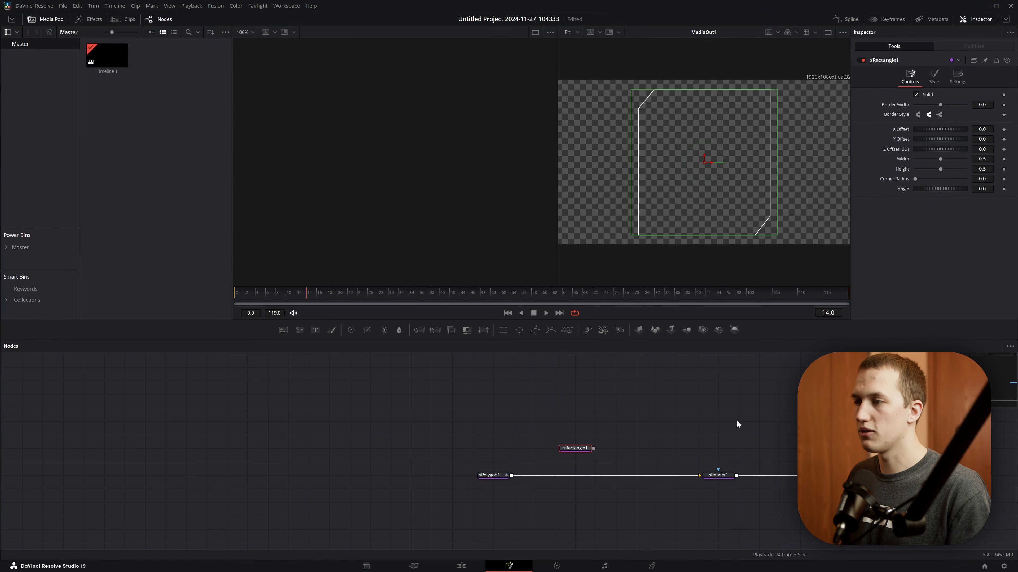
{"action": "left_click_drag", "start_coordinate": [574, 441], "coordinate": [511, 476]}
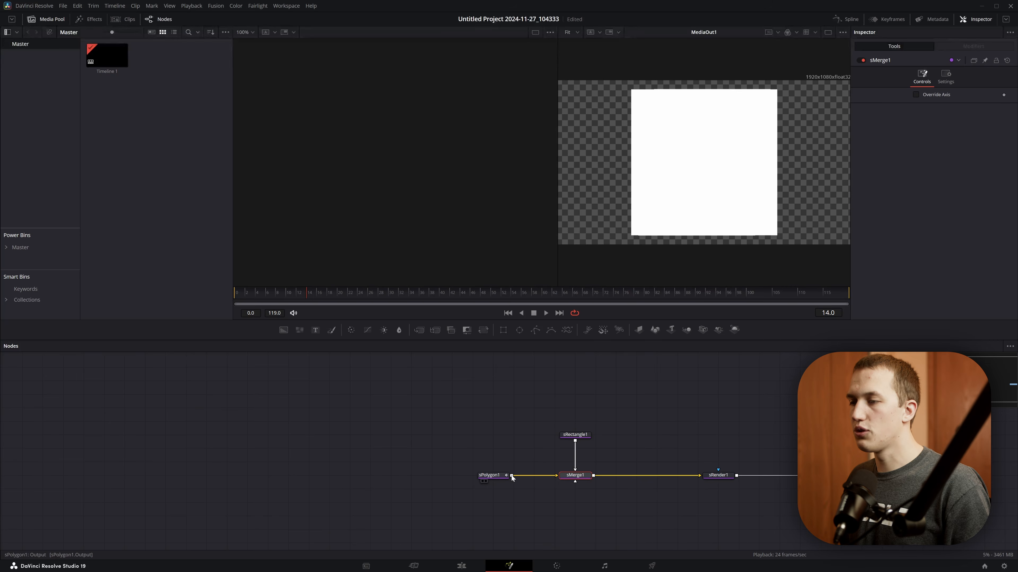
- Turn sRectangle1 into a thin vertical line with Width 0.002 and Height 0.4
{"action": "left_click", "coordinate": [575, 435]}
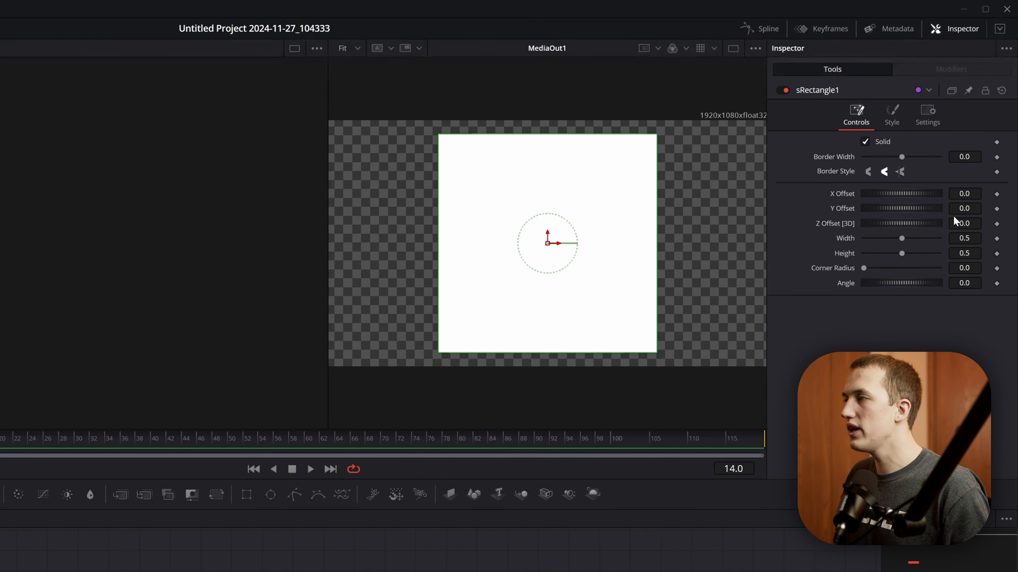
{"action": "left_click_drag", "start_coordinate": [966, 230], "coordinate": [958, 253]}
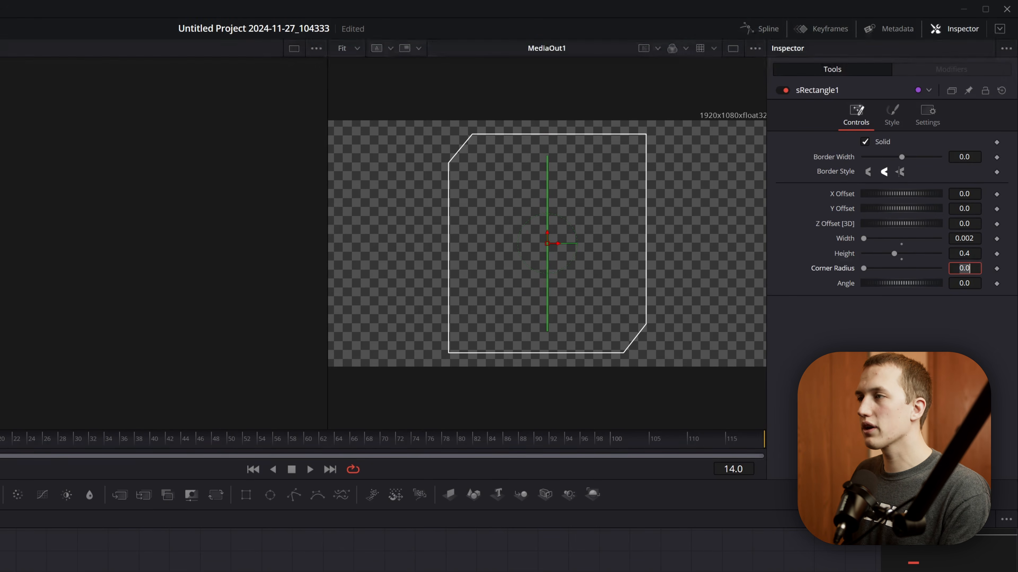
{"action": "left_click", "coordinate": [543, 304]}
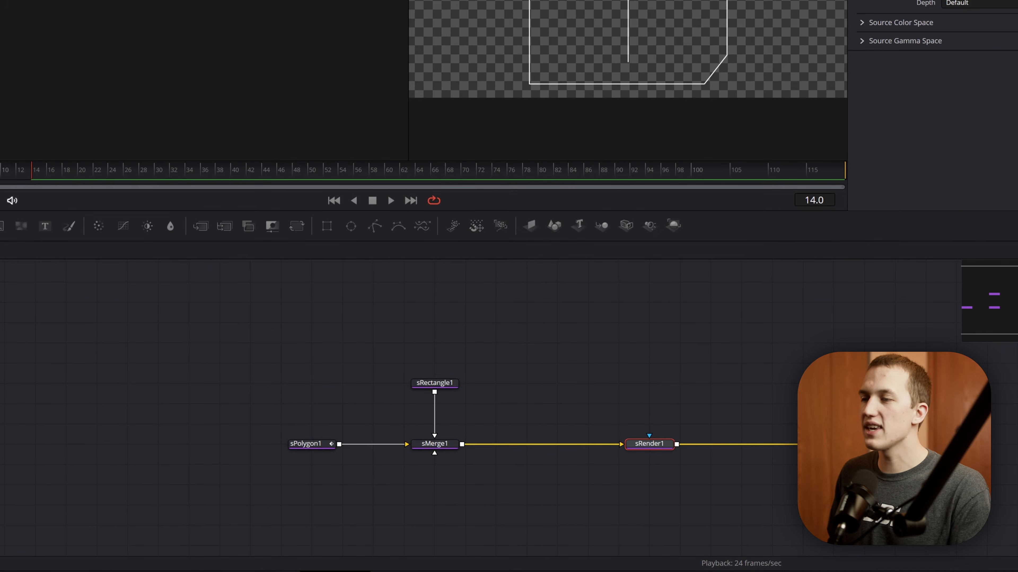
- Add an sEllipse node and merge it with sRectangle1 before sMerge1
{"action": "key", "text": "shift+space"}
{"action": "type", "text": "sell"}
{"action": "key", "text": "Return"}
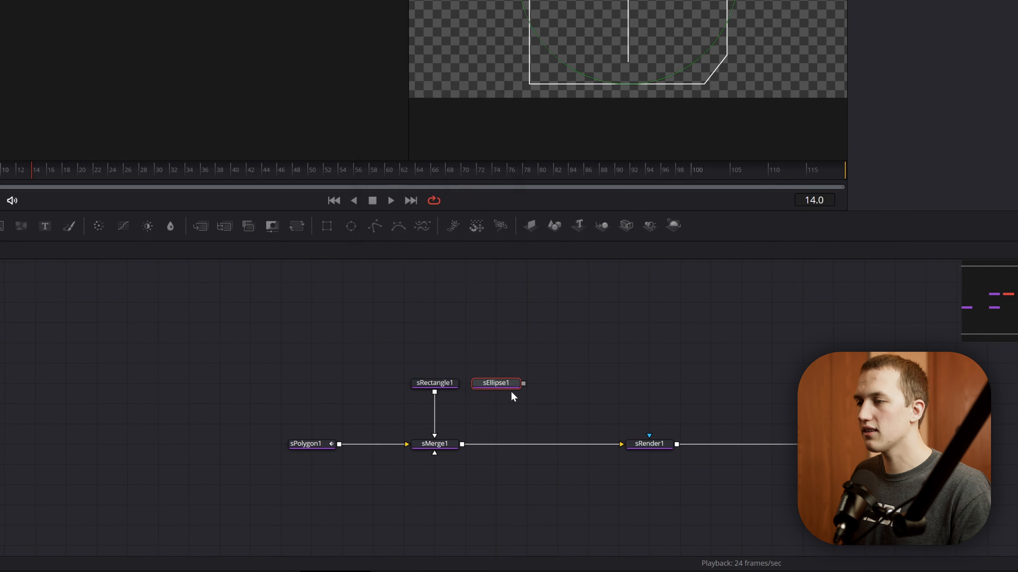
{"action": "left_click_drag", "start_coordinate": [449, 384], "coordinate": [387, 384]}
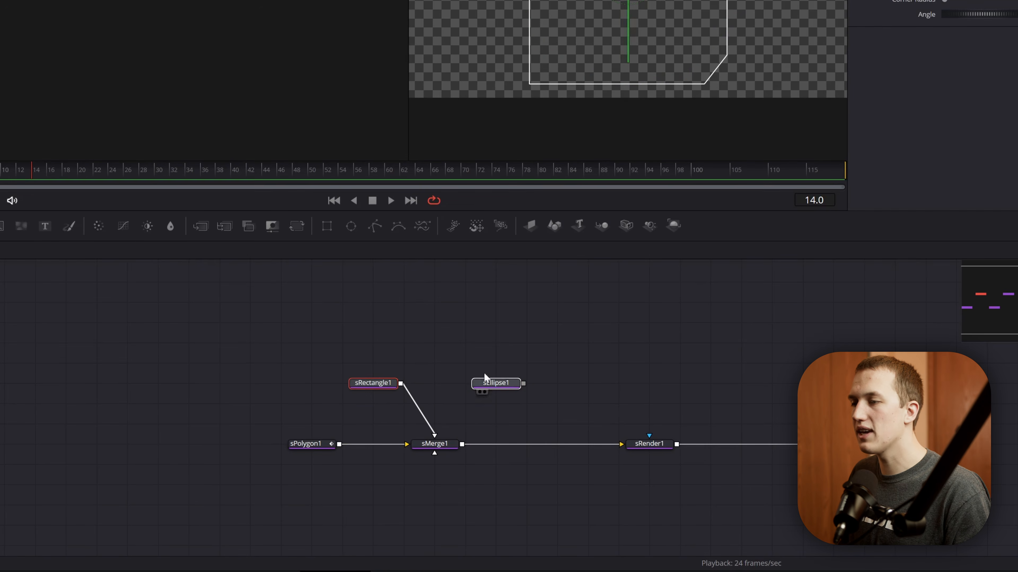
{"action": "left_click_drag", "start_coordinate": [513, 384], "coordinate": [401, 383]}
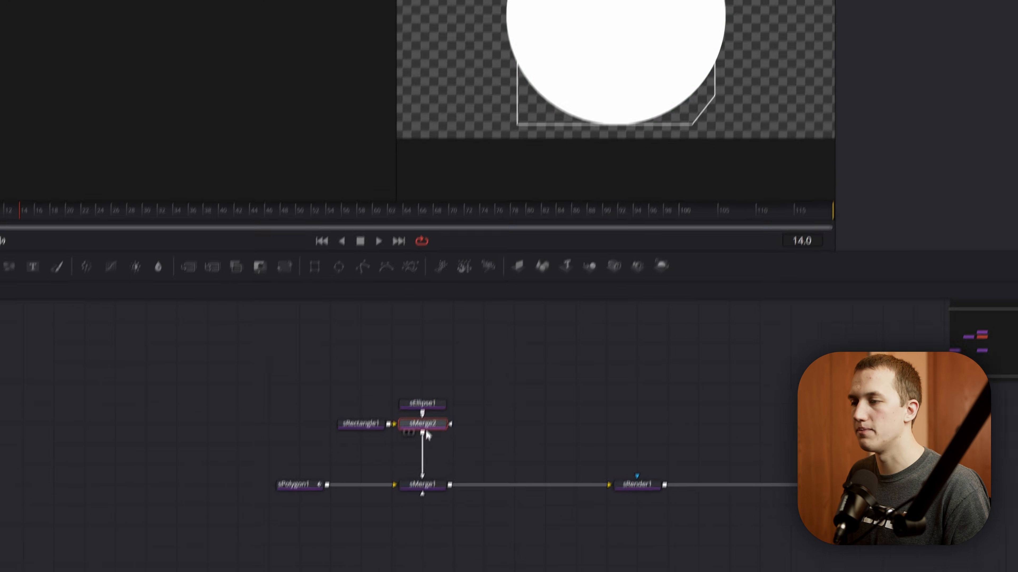
- Link sEllipse1's Height to its Width with an expression and shrink the Width to 0.013
{"action": "left_click", "coordinate": [435, 362]}
{"action": "right_click", "coordinate": [843, 237]}
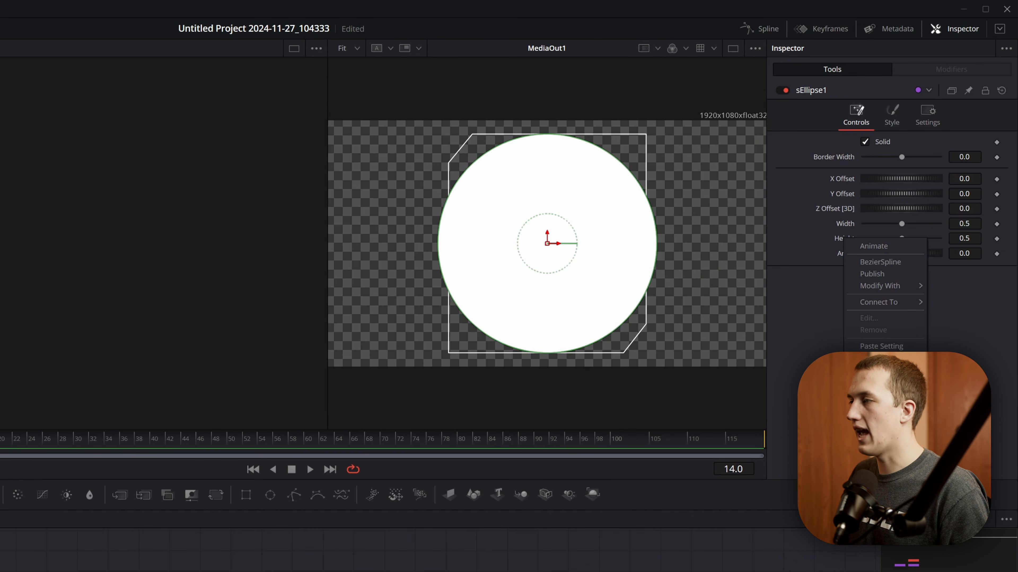
{"action": "left_click", "coordinate": [877, 361]}
{"action": "left_click_drag", "start_coordinate": [866, 253], "coordinate": [864, 227]}
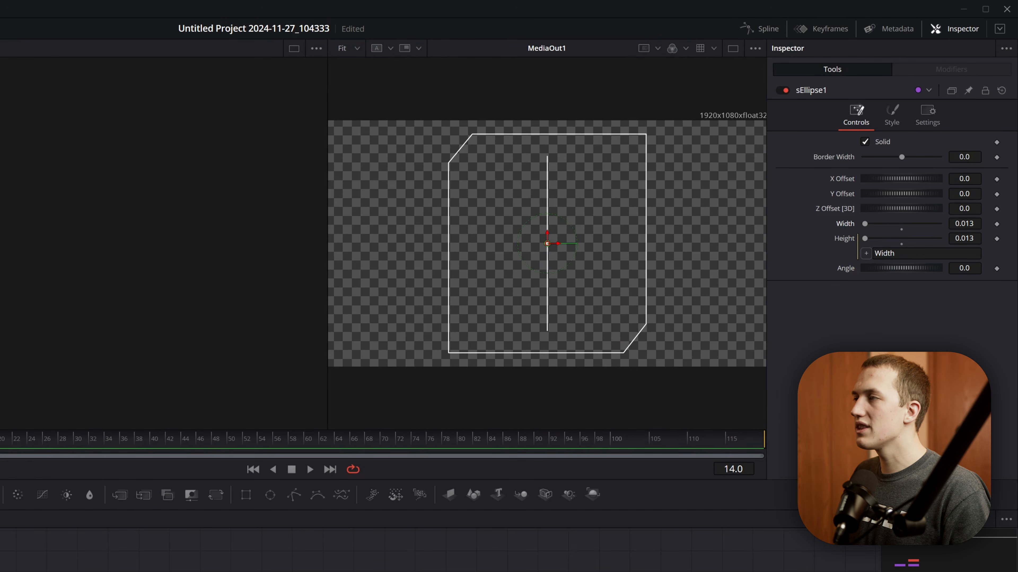
- Set the Opacity of the thin vertical line, sRectangle1, to 0.5
{"action": "left_click_drag", "start_coordinate": [963, 194], "coordinate": [1008, 194]}
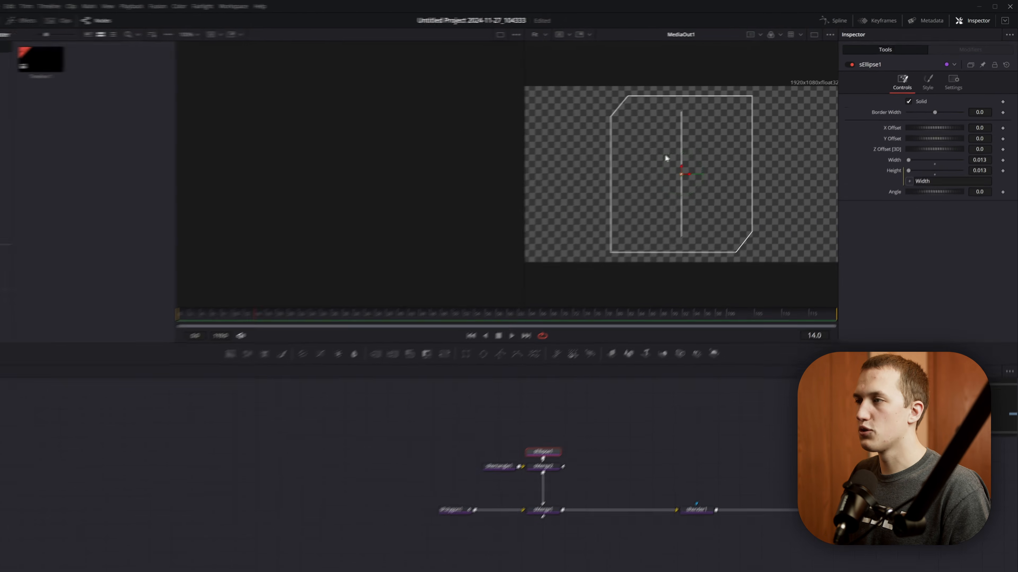
{"action": "left_click", "coordinate": [537, 436]}
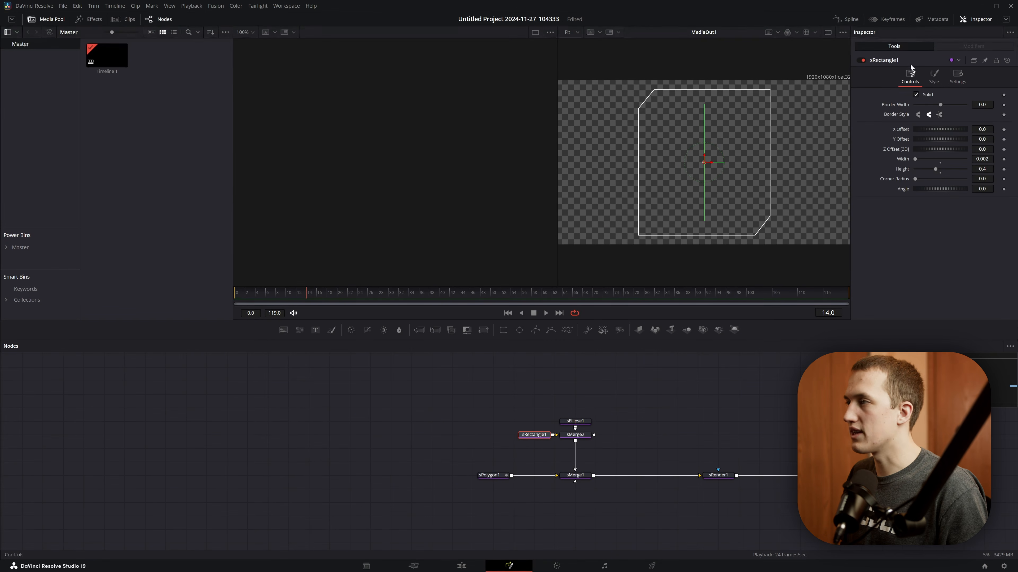
{"action": "left_click", "coordinate": [934, 78]}
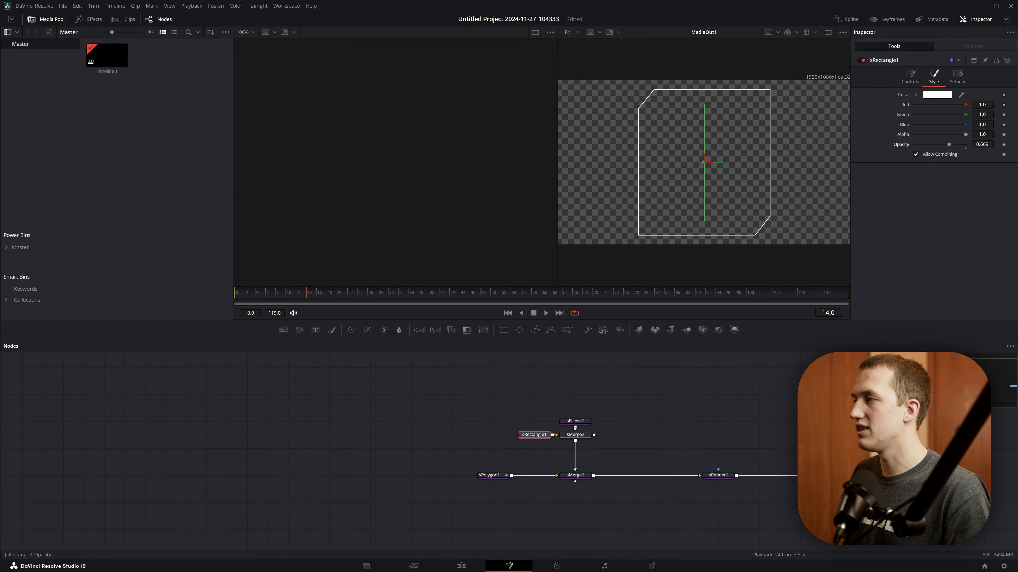
{"action": "double_click", "coordinate": [982, 145]}
{"action": "type", "text": "0.5"}
{"action": "key", "text": "Tab"}
{"action": "scroll", "coordinate": [580, 453], "scroll_direction": "up", "scroll_amount": 3}
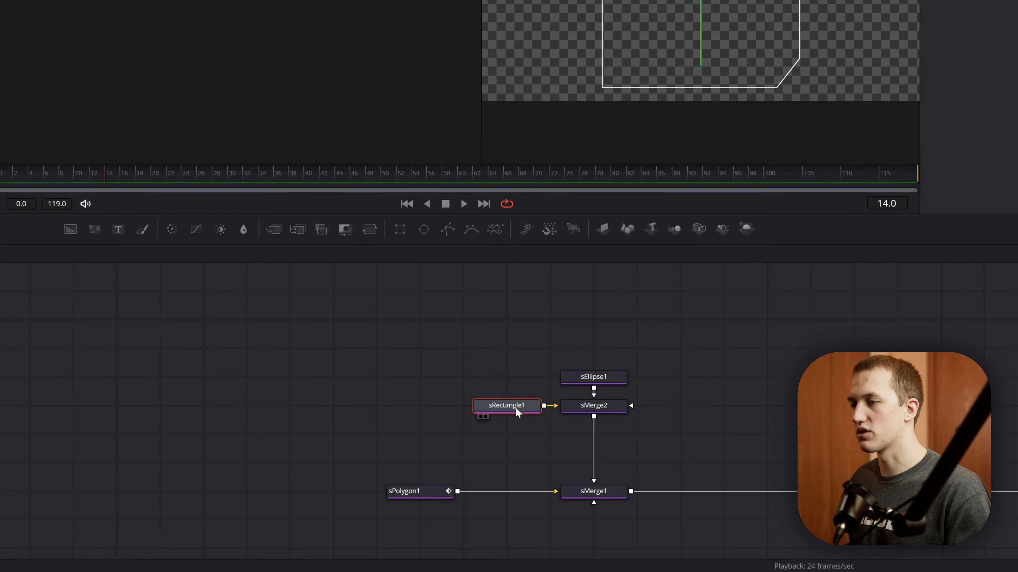
- Rename the sRectangle1 node as backLine and the sEllipse1 node as sliderDot
{"action": "key", "text": "F2"}
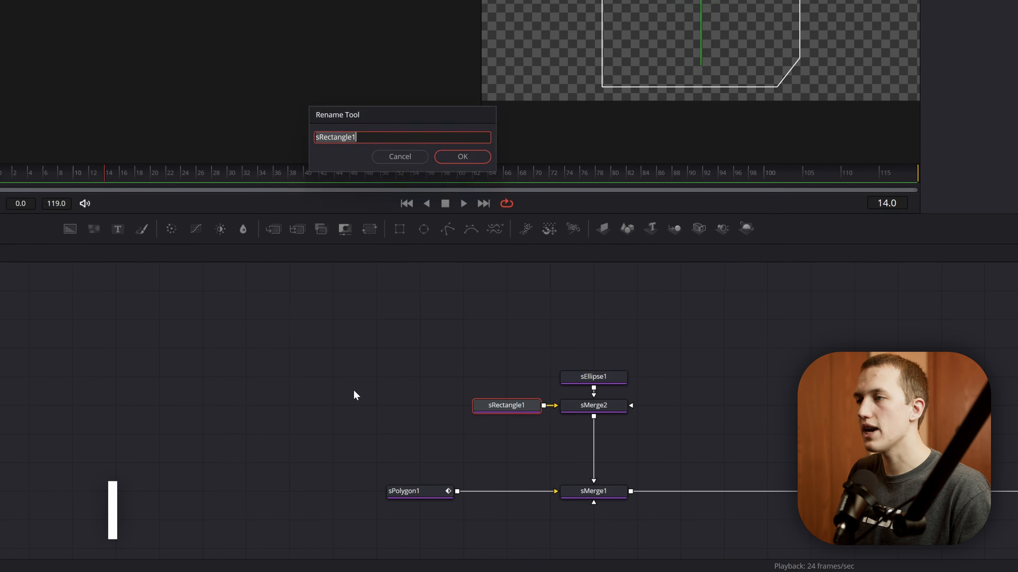
{"action": "type", "text": "bac"}
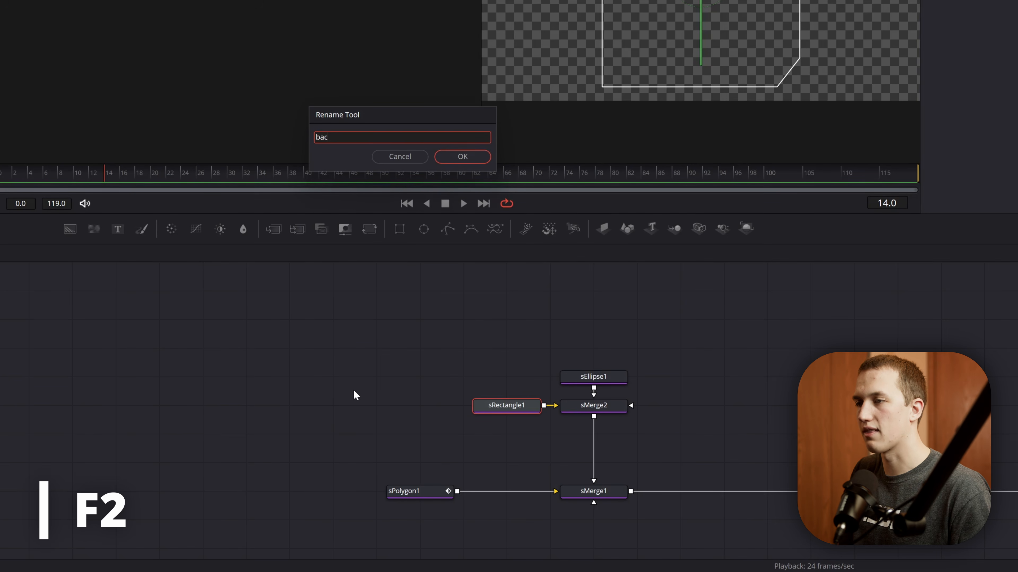
{"action": "type", "text": "kLine"}
{"action": "key", "text": "Return"}
{"action": "left_click", "coordinate": [619, 376]}
{"action": "key", "text": "F2"}
{"action": "type", "text": "slid"}
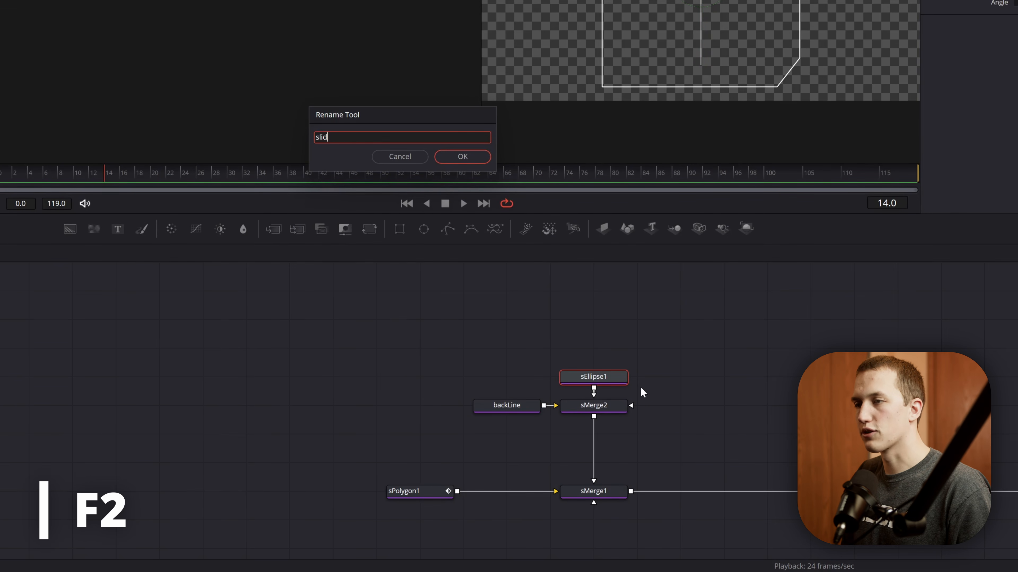
{"action": "type", "text": "erDot"}
{"action": "key", "text": "Return"}
- Duplicate backLine, connect the copy to sMerge2 and name it frontLine, with its Opacity at 1.0
{"action": "left_click_drag", "start_coordinate": [539, 414], "coordinate": [452, 413]}
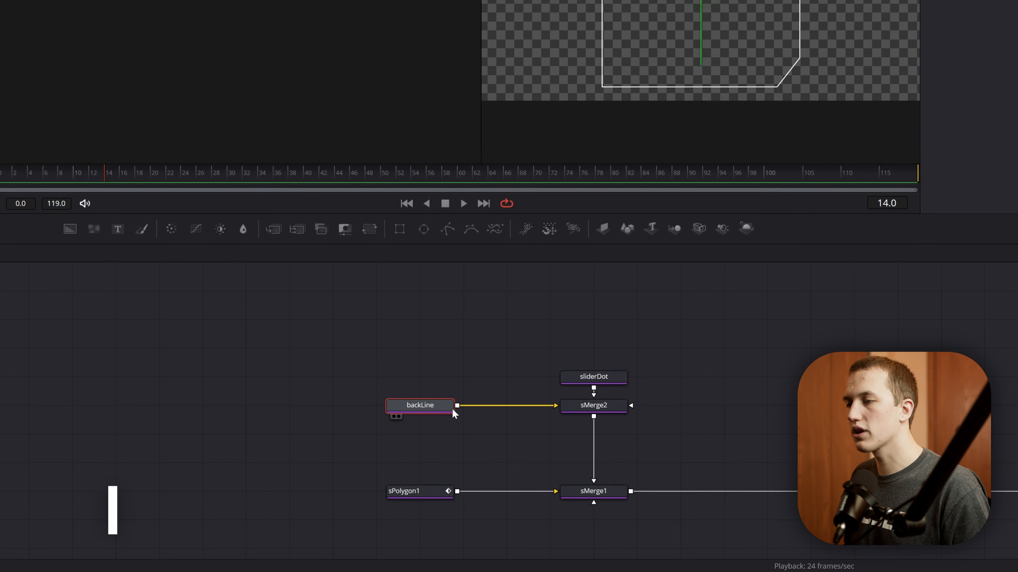
{"action": "key", "text": "ctrl+c"}
{"action": "key", "text": "ctrl+v"}
{"action": "left_click_drag", "start_coordinate": [544, 377], "coordinate": [598, 406]}
{"action": "key", "text": "F2"}
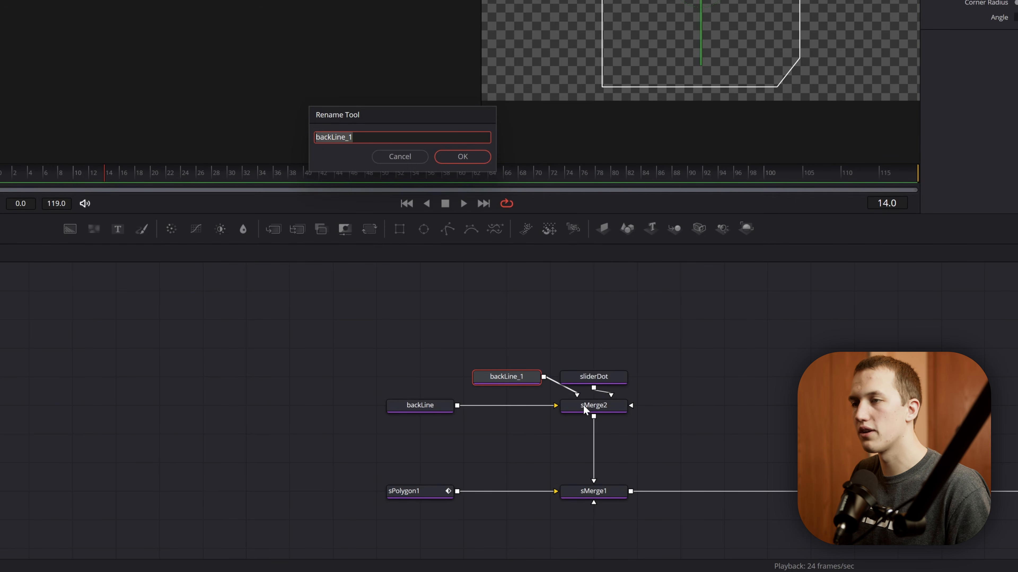
{"action": "type", "text": "frontLine"}
{"action": "key", "text": "Return"}
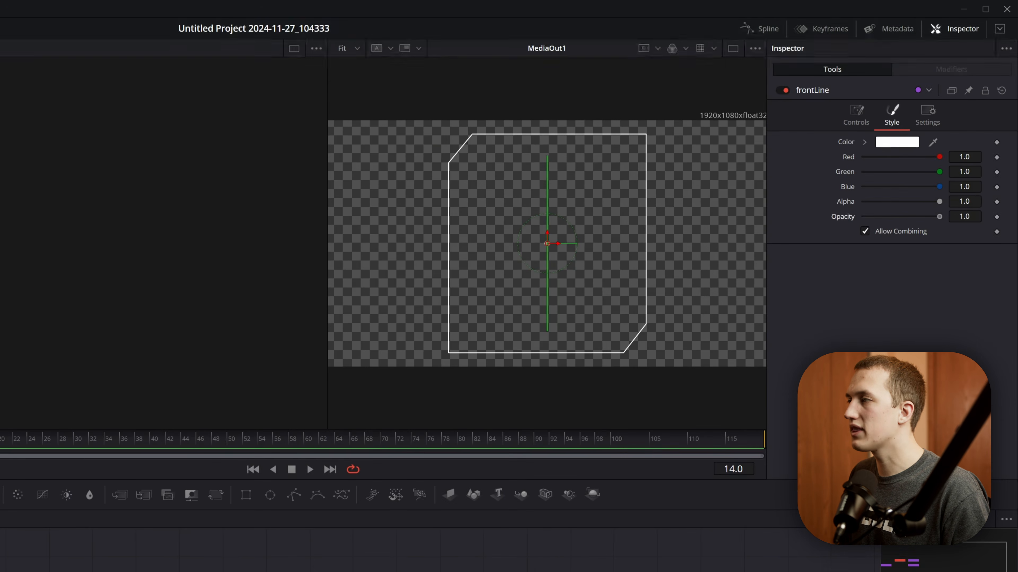
- Hide the on-screen controls in the viewer and set frontLine's Height to 0.215
{"action": "left_click", "coordinate": [857, 117]}
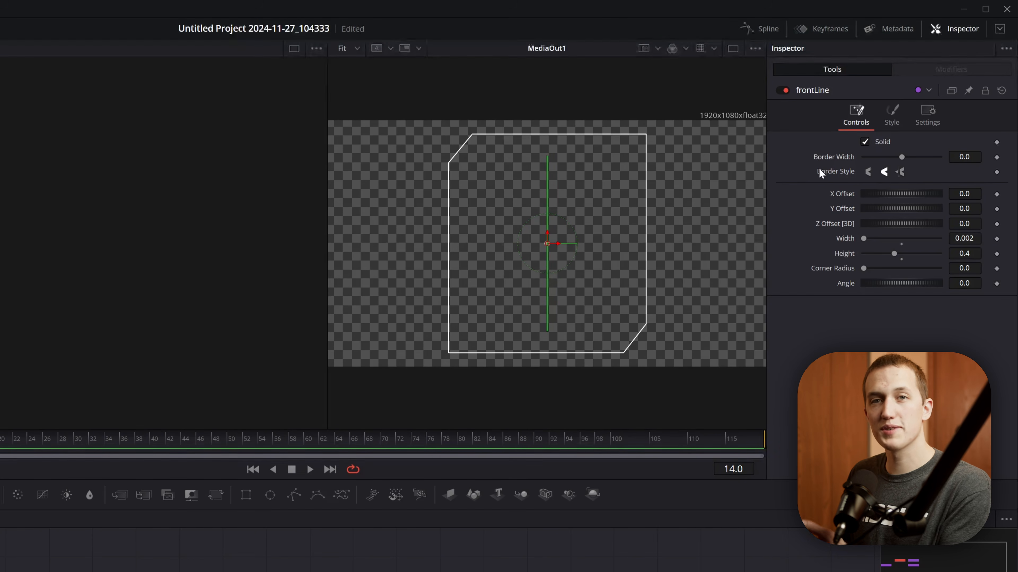
{"action": "key", "text": "ctrl+k"}
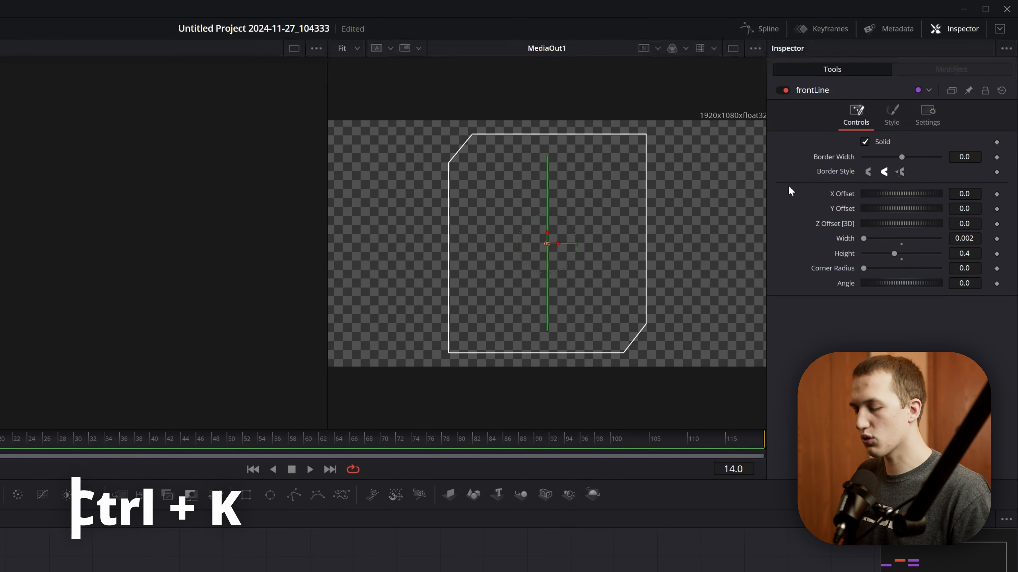
{"action": "key", "text": "ctrl+k"}
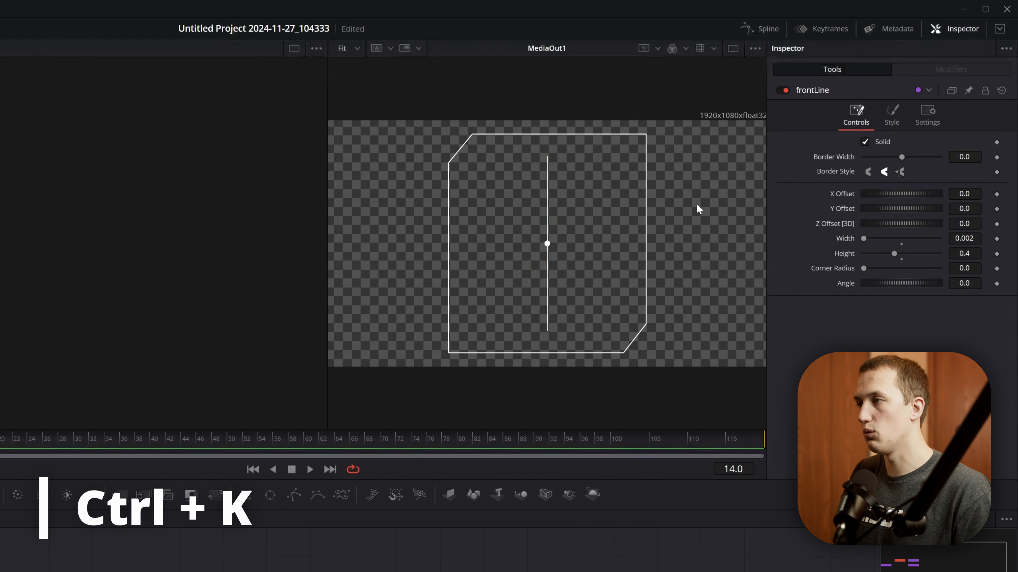
{"action": "double_click", "coordinate": [966, 252]}
{"action": "type", "text": "0.2"}
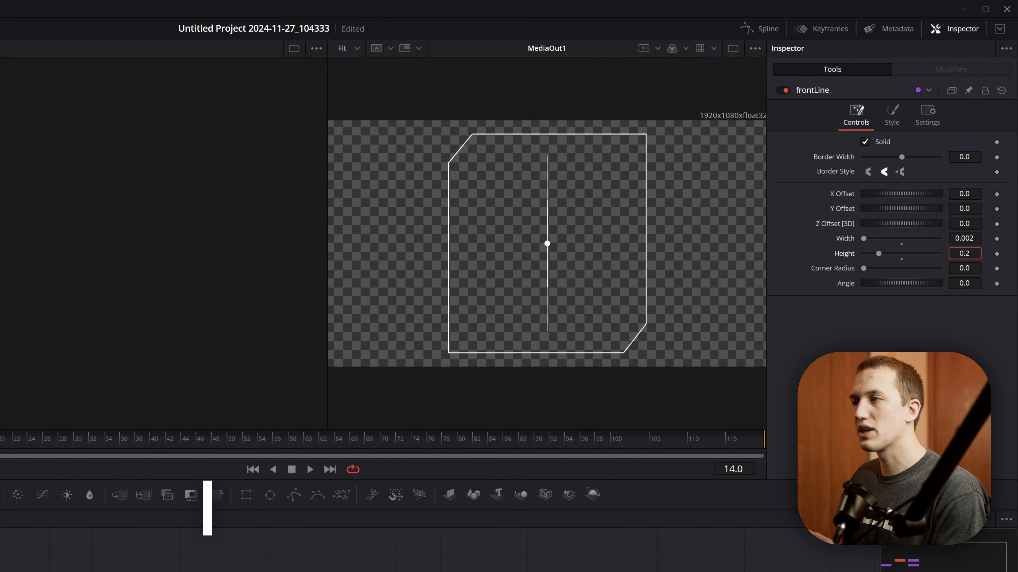
{"action": "type", "text": "15"}
{"action": "key", "text": "Return"}
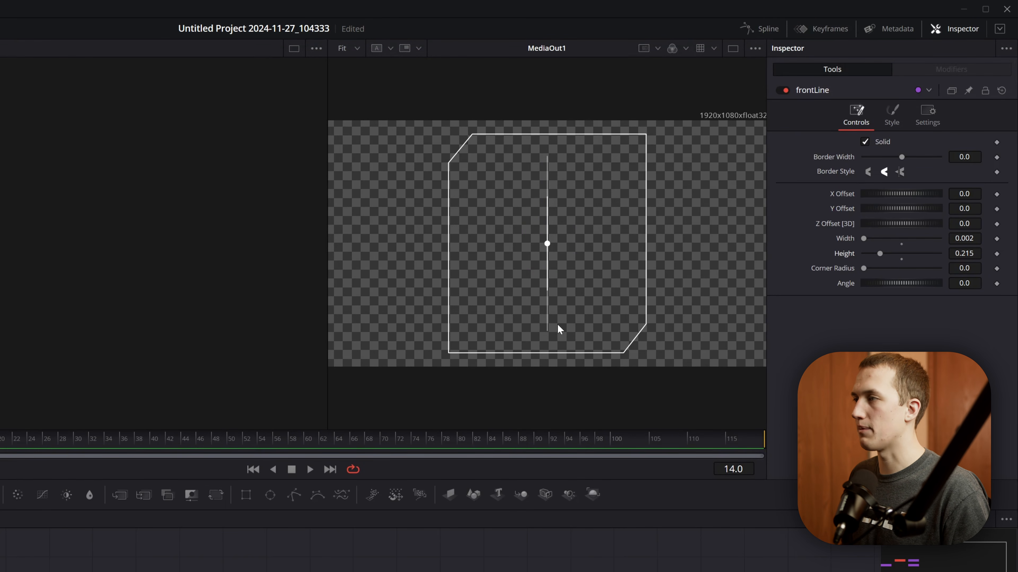
- Drive frontLine's Y Offset with the expression -backLine.Height/2 and shorten its Height to about 0.087
{"action": "right_click", "coordinate": [838, 209]}
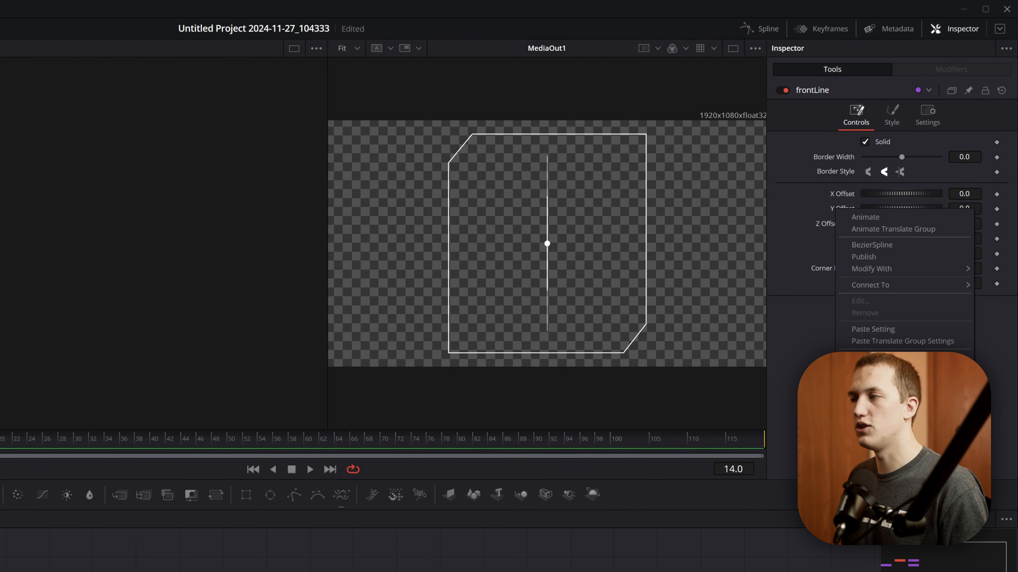
{"action": "left_click", "coordinate": [868, 357]}
{"action": "type", "text": "-backLine.Height"}
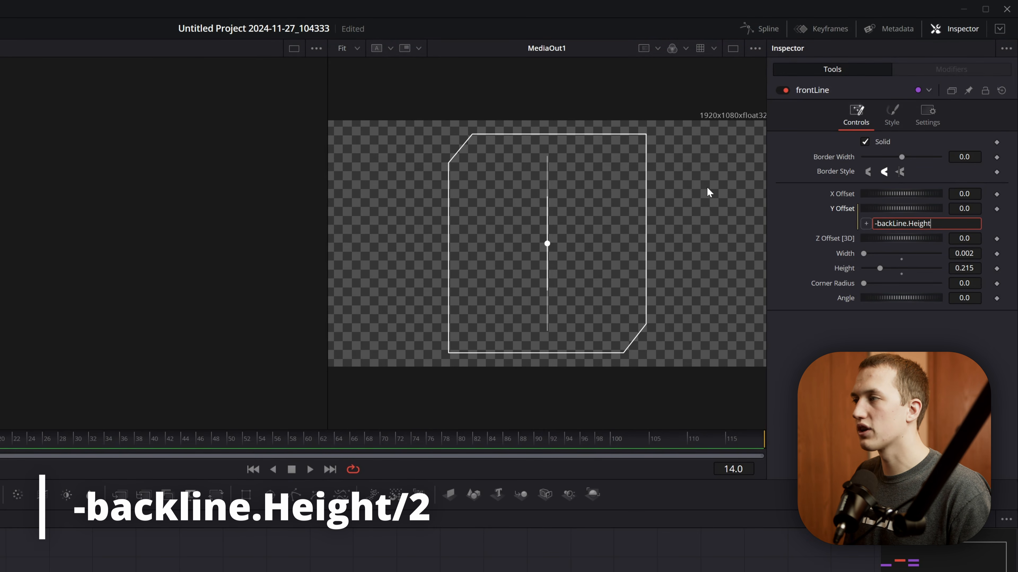
{"action": "type", "text": "/2"}
{"action": "key", "text": "Tab"}
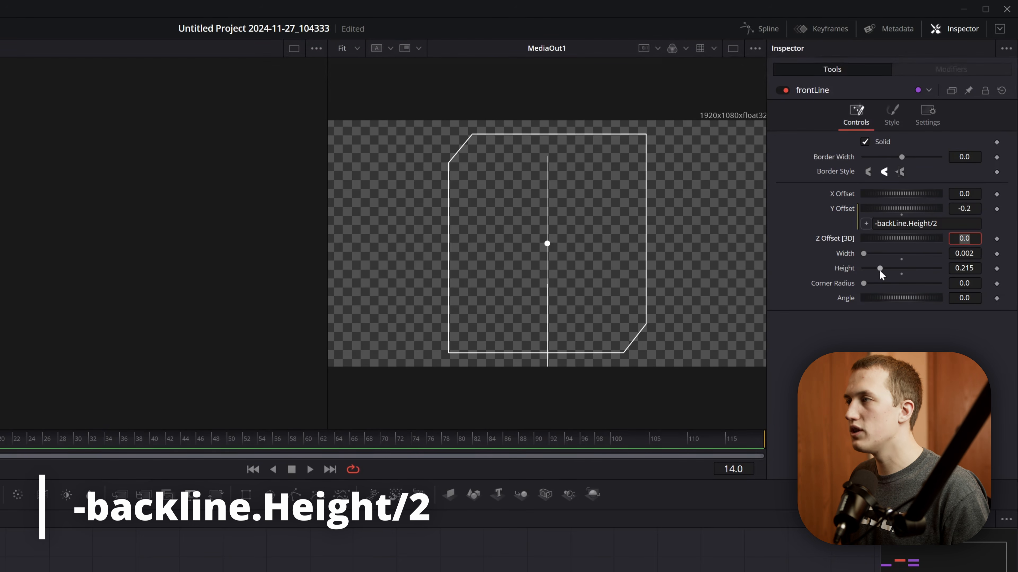
{"action": "mouse_move", "coordinate": [880, 269]}
{"action": "left_mouse_down"}
{"action": "mouse_move", "coordinate": [864, 270]}
{"action": "mouse_move", "coordinate": [869, 277]}
{"action": "left_mouse_up"}
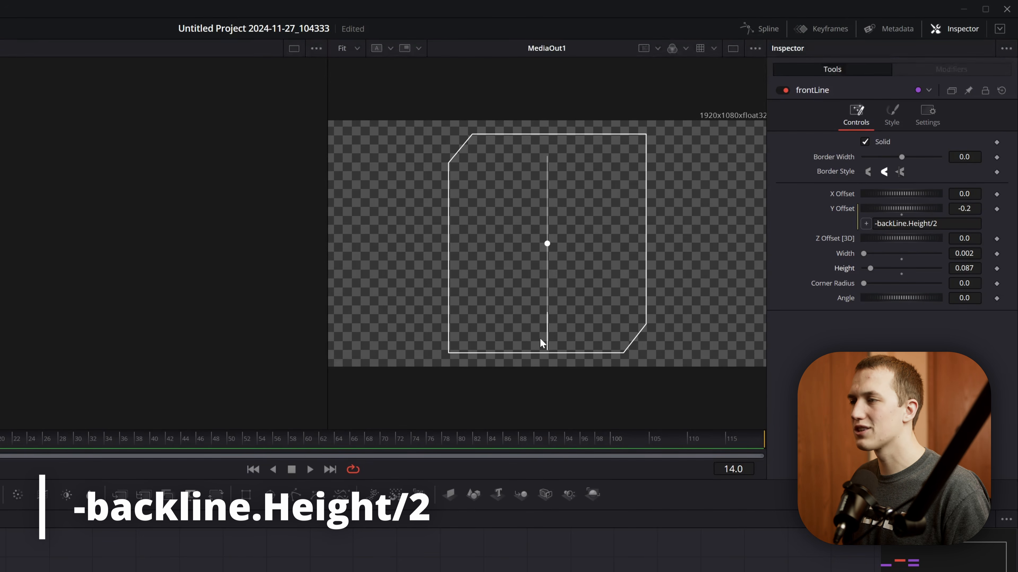
- Extend frontLine's Y Offset expression to -backLine.Height/2 + Height/2 and adjust its Height to about 0.189
{"action": "left_click", "coordinate": [946, 224]}
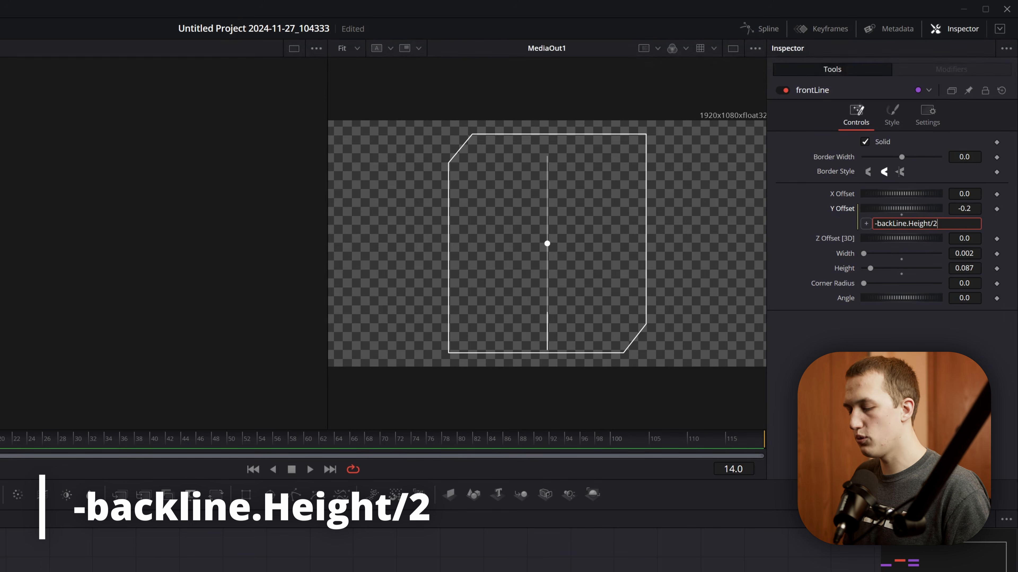
{"action": "type", "text": "+ Height"}
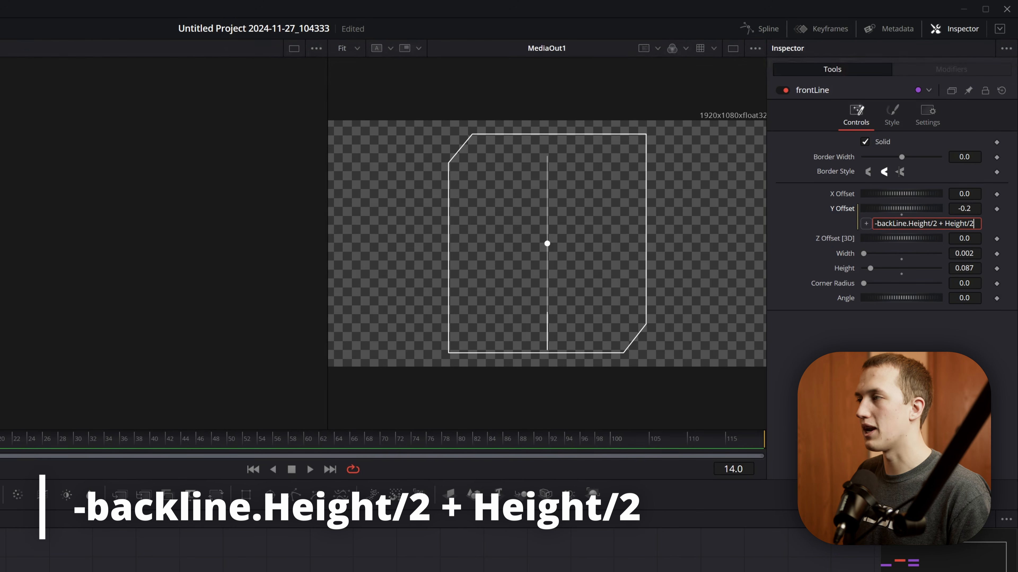
{"action": "type", "text": "/2"}
{"action": "key", "text": "Return"}
{"action": "mouse_move", "coordinate": [866, 271]}
{"action": "left_mouse_down"}
{"action": "mouse_move", "coordinate": [861, 279]}
{"action": "mouse_move", "coordinate": [878, 269]}
{"action": "left_mouse_up"}
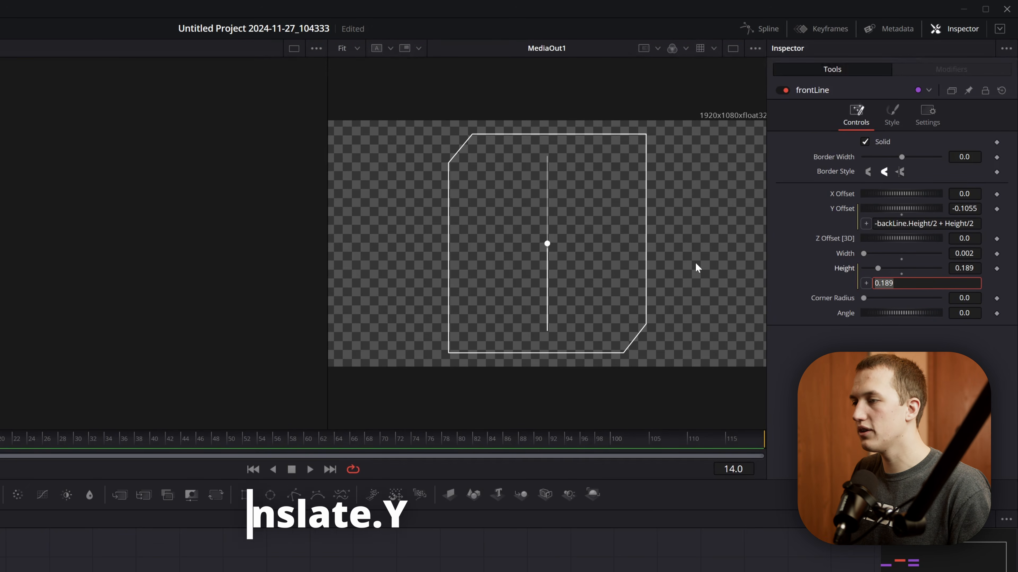
- Drive frontLine's Height with the expression sliderDot.Translate.Y, test it by moving sliderDot vertically, and reset the dot's Y Offset to 0
{"action": "type", "text": "sliderDot.Translate.Y"}
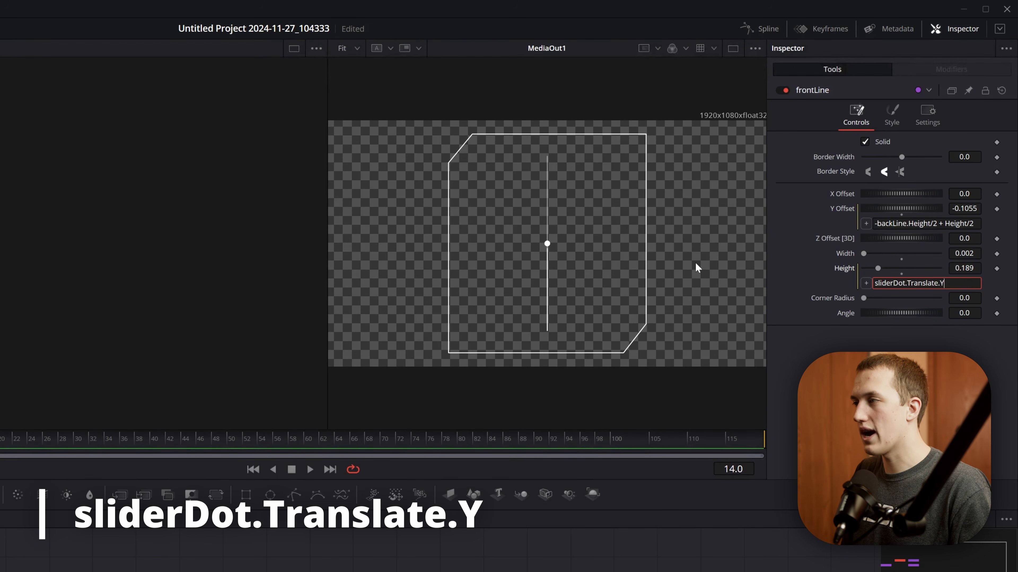
{"action": "key", "text": "Return"}
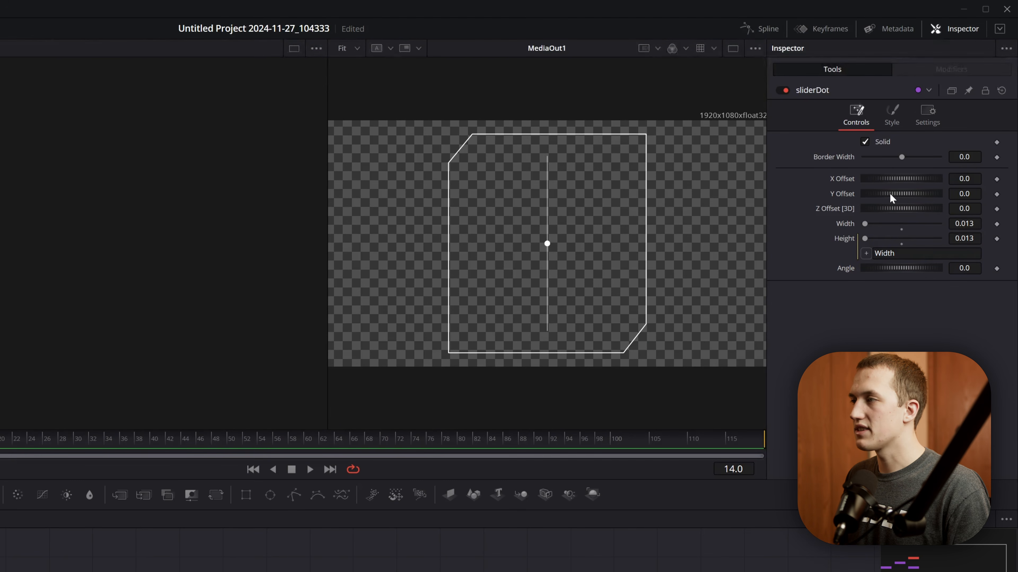
{"action": "left_click_drag", "start_coordinate": [890, 193], "coordinate": [893, 202]}
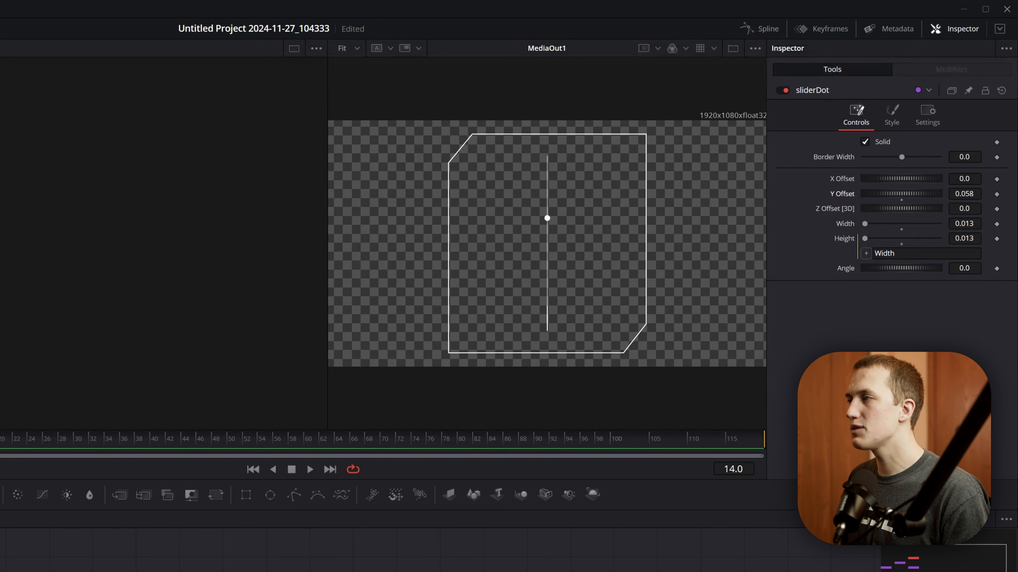
{"action": "left_click", "coordinate": [964, 194]}
{"action": "type", "text": "0"}
{"action": "key", "text": "Tab"}
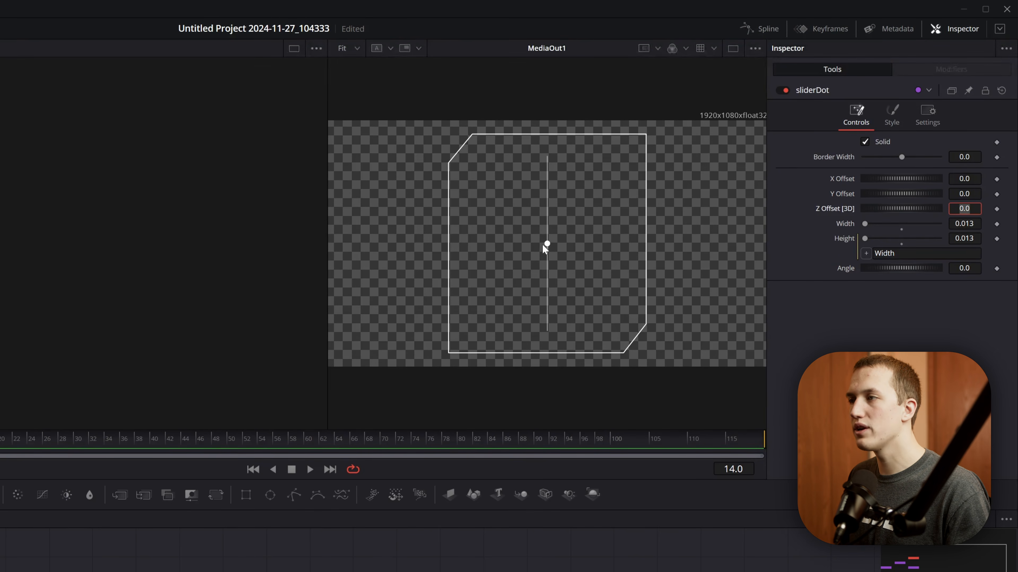
- Extend frontLine's Height expression to sliderDot.Translate.Y + backLine.Height/2 and test it by shifting sliderDot's Y Offset
{"action": "left_click", "coordinate": [558, 350]}
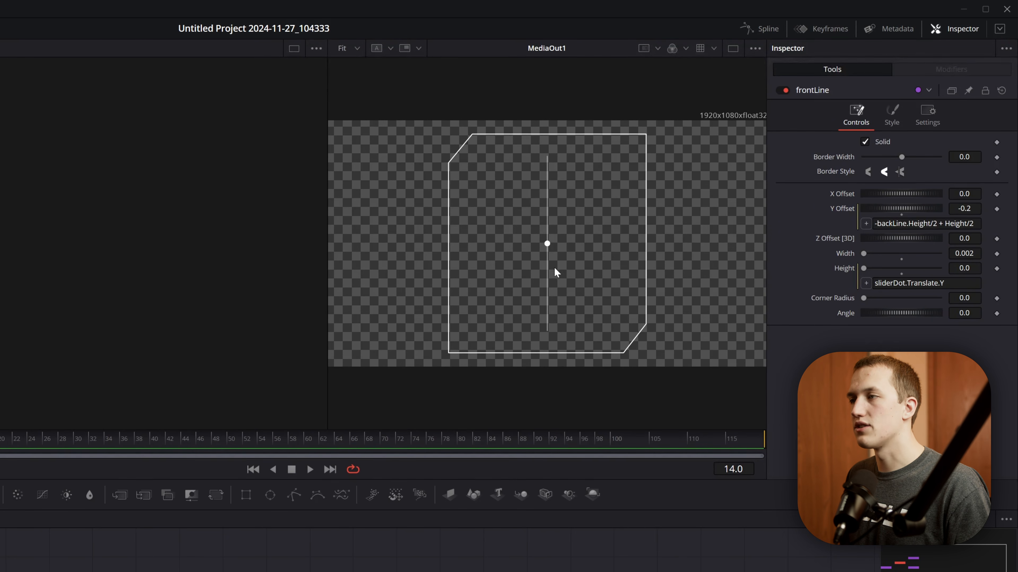
{"action": "left_click_drag", "start_coordinate": [569, 227], "coordinate": [508, 257]}
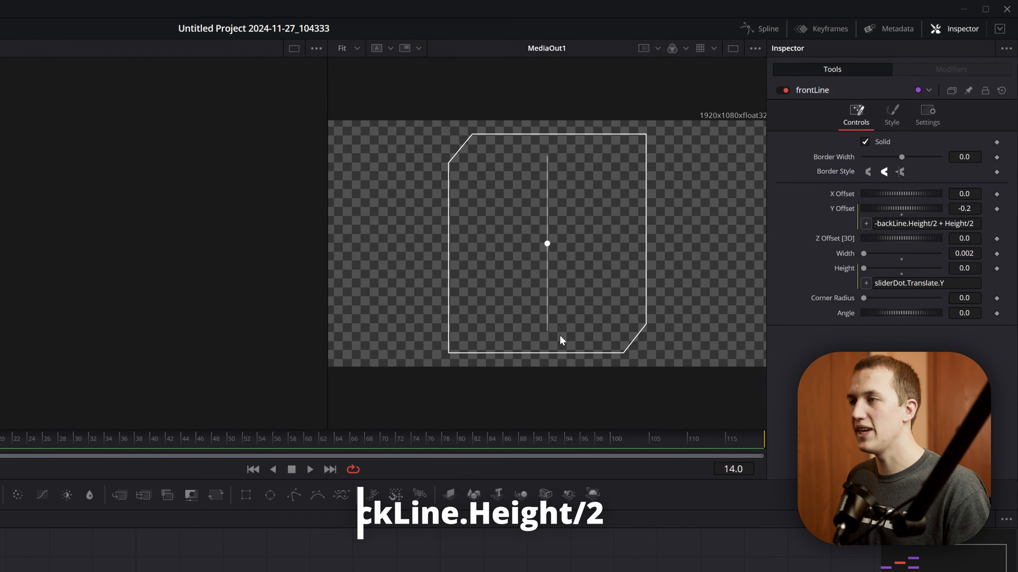
{"action": "left_click", "coordinate": [958, 283]}
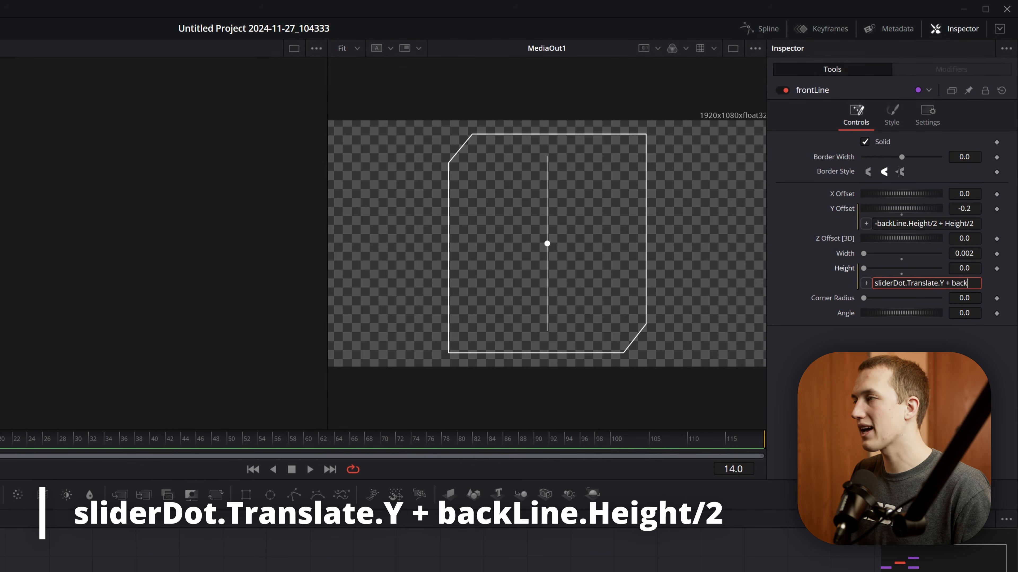
{"action": "type", "text": "+ backLine.Height/2"}
{"action": "key", "text": "Tab"}
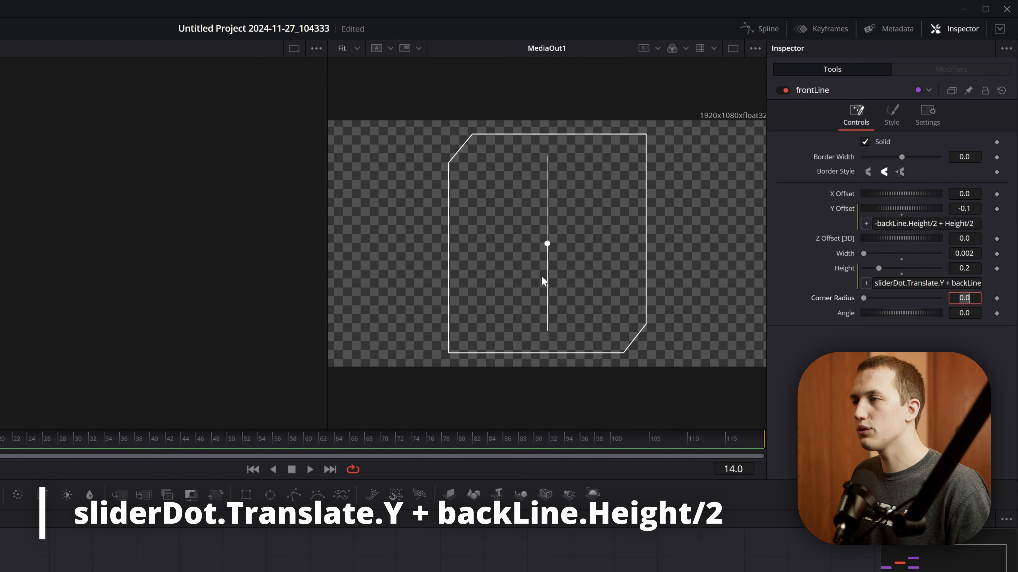
{"action": "left_click", "coordinate": [593, 571]}
{"action": "mouse_move", "coordinate": [911, 194]}
{"action": "left_mouse_down"}
{"action": "mouse_move", "coordinate": [921, 192]}
{"action": "mouse_move", "coordinate": [912, 193]}
{"action": "left_mouse_up"}
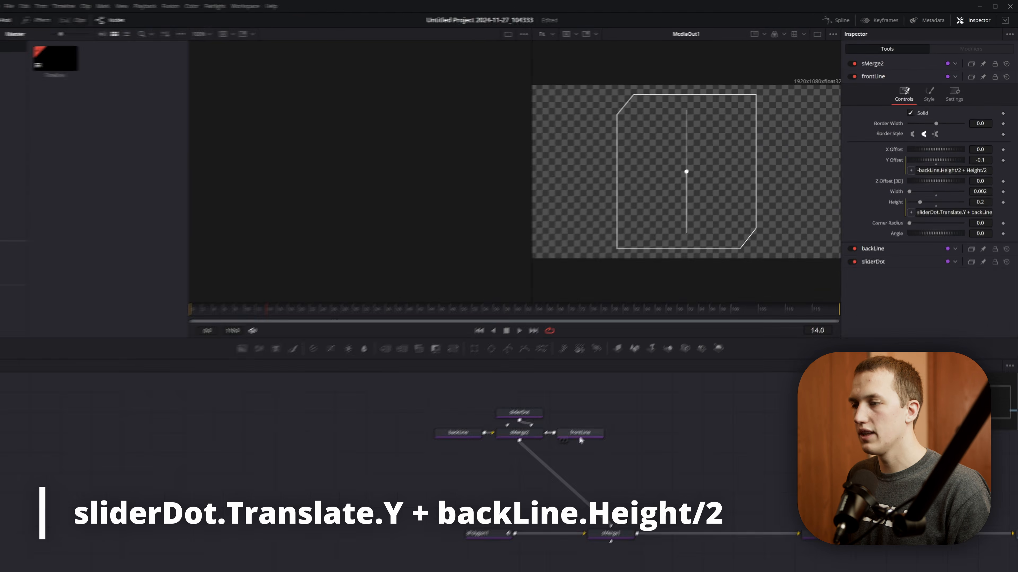
- Tidy the slider nodes and insert an sTransform node between sMerge2 and sMerge1, testing its X Offset
{"action": "left_click_drag", "start_coordinate": [581, 440], "coordinate": [516, 454]}
{"action": "left_click", "coordinate": [539, 432]}
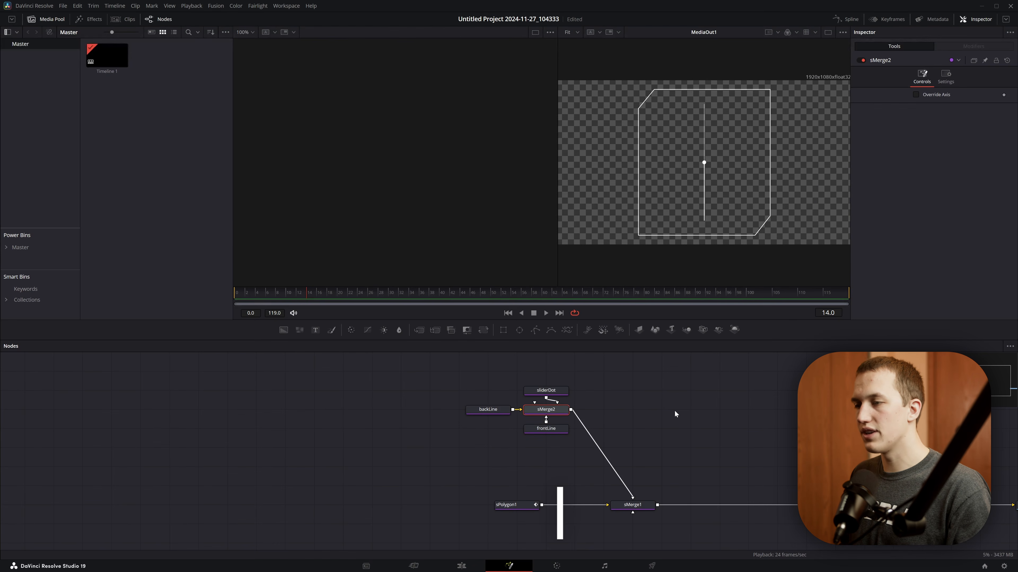
{"action": "key", "text": "shift+space"}
{"action": "type", "text": "sellstran"}
{"action": "key", "text": "Return"}
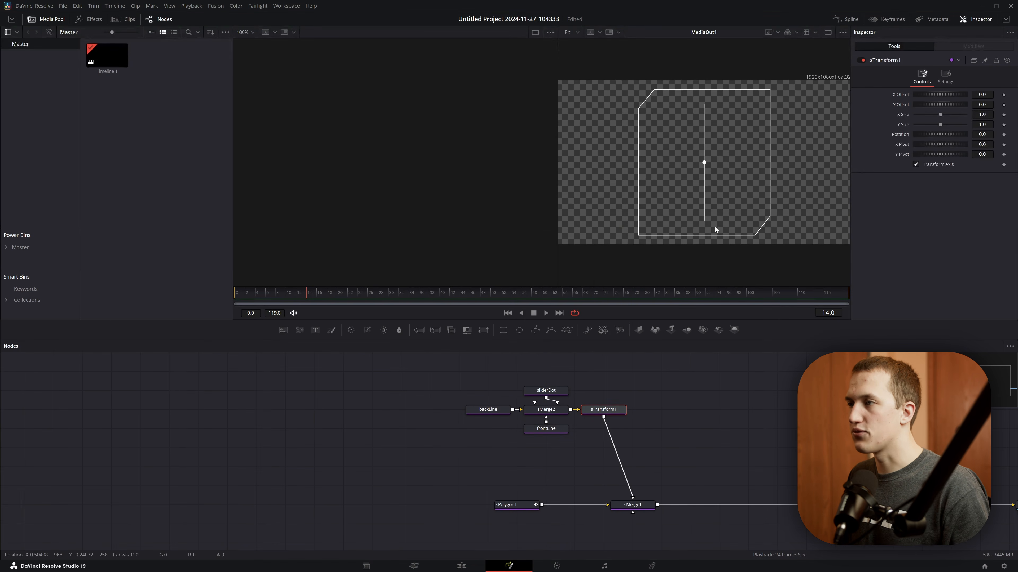
{"action": "mouse_move", "coordinate": [941, 95]}
{"action": "left_mouse_down"}
{"action": "mouse_move", "coordinate": [954, 95]}
{"action": "mouse_move", "coordinate": [925, 94]}
{"action": "mouse_move", "coordinate": [949, 95]}
{"action": "left_mouse_up"}
{"action": "left_click_drag", "start_coordinate": [950, 94], "coordinate": [925, 94]}
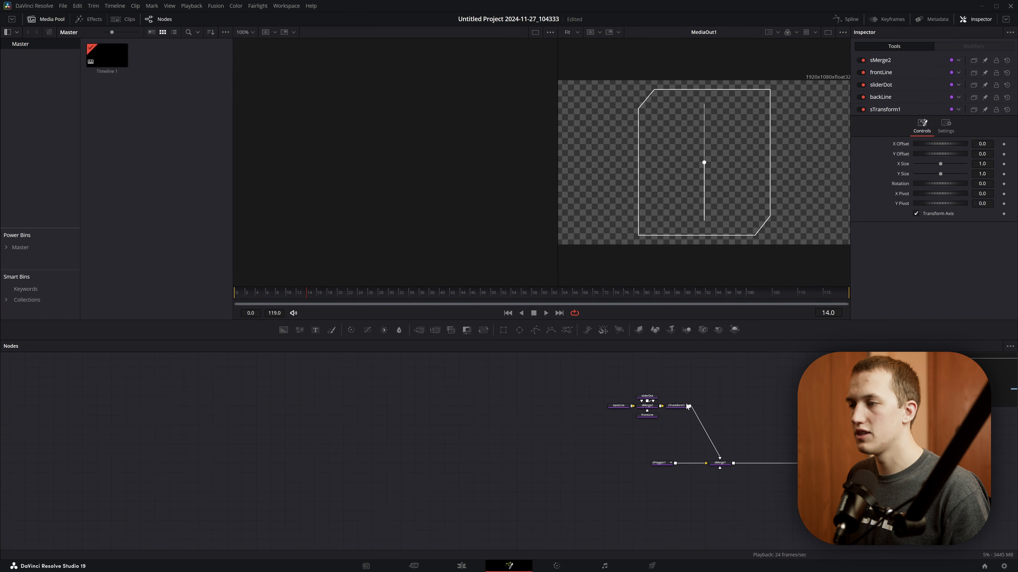
- Group backLine, frontLine, sliderDot, sMerge2 and sTransform1 inside an Underlay
{"action": "left_click_drag", "start_coordinate": [577, 359], "coordinate": [693, 443]}
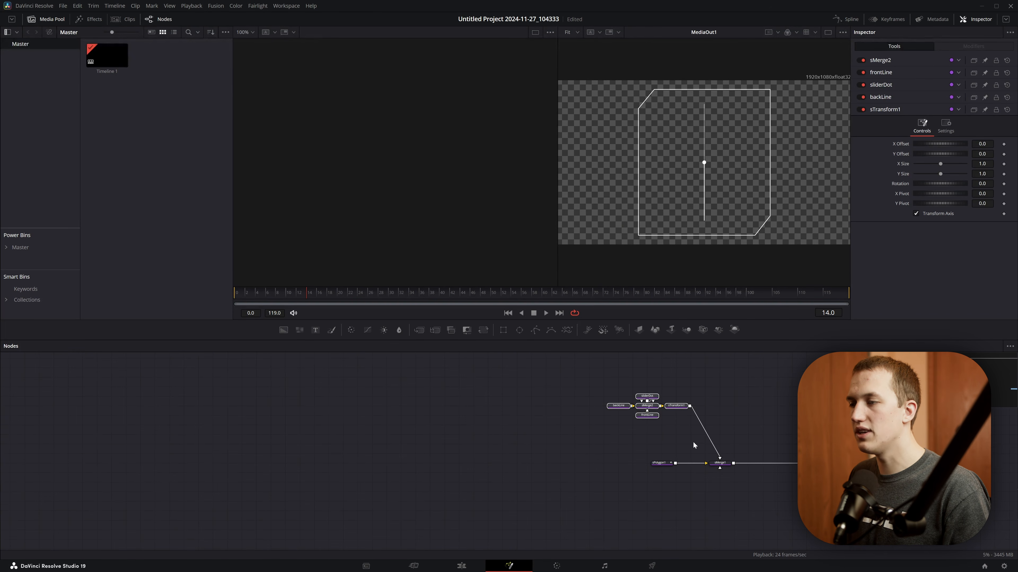
{"action": "key", "text": "shift+space"}
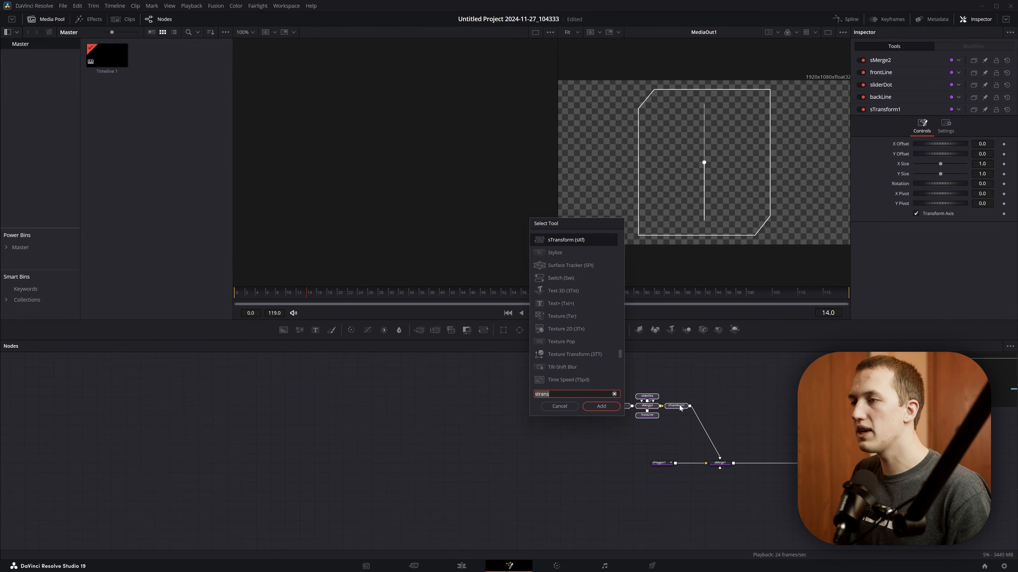
{"action": "type", "text": "Under"}
{"action": "key", "text": "Return"}
{"action": "scroll", "coordinate": [667, 398], "scroll_direction": "up", "scroll_amount": 2}
{"action": "left_click_drag", "start_coordinate": [672, 381], "coordinate": [632, 372]}
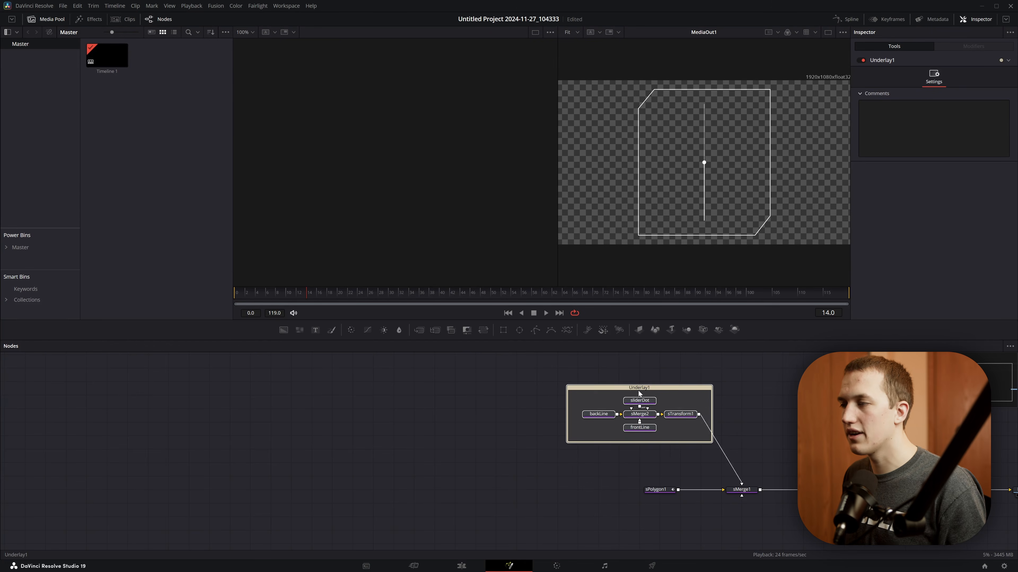
{"action": "left_click", "coordinate": [632, 373]}
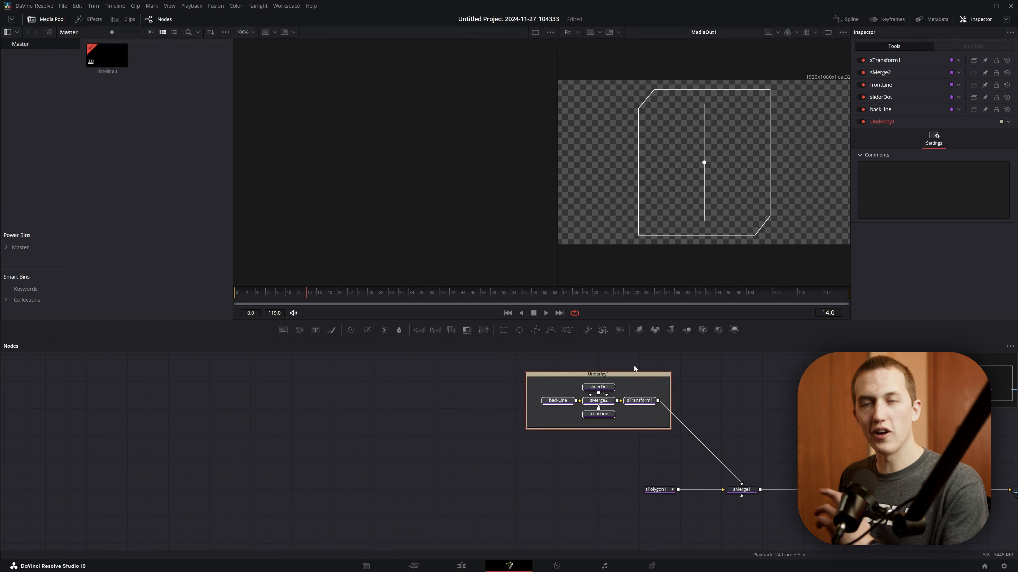
{"action": "left_click", "coordinate": [716, 389]}
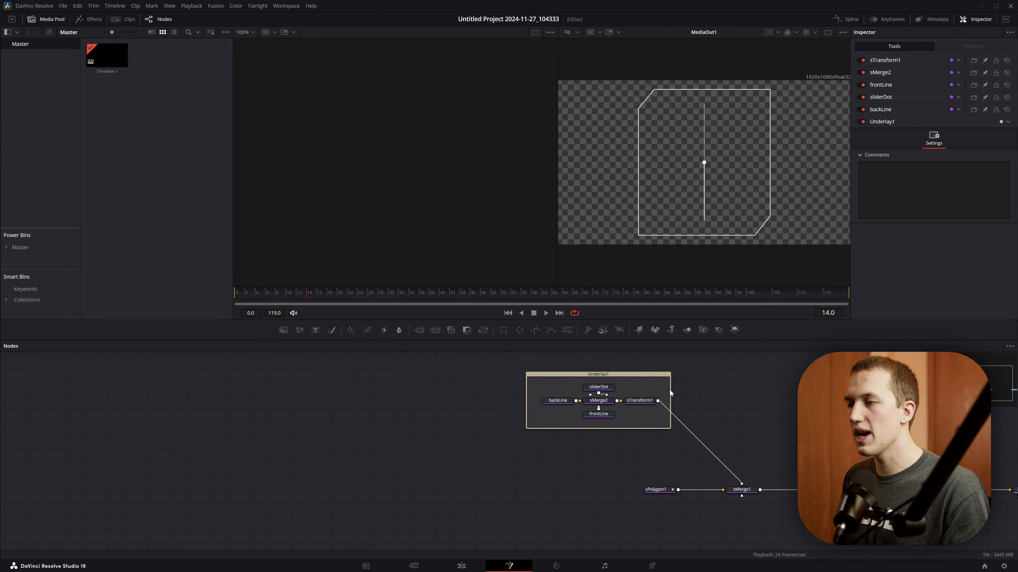
- Rename the Underlay around the slider nodes as Slider1
{"action": "left_click", "coordinate": [613, 375]}
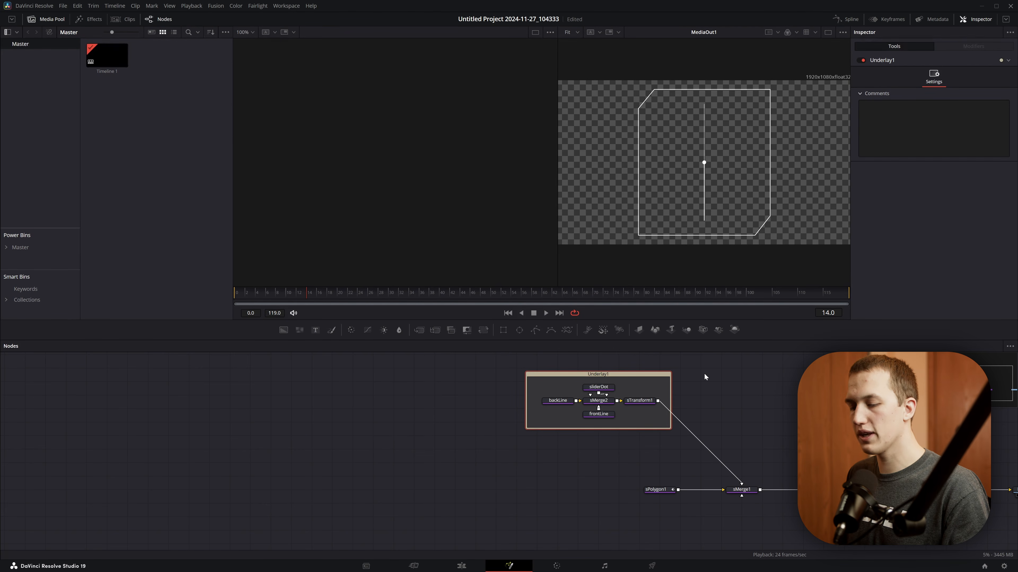
{"action": "key", "text": "F2"}
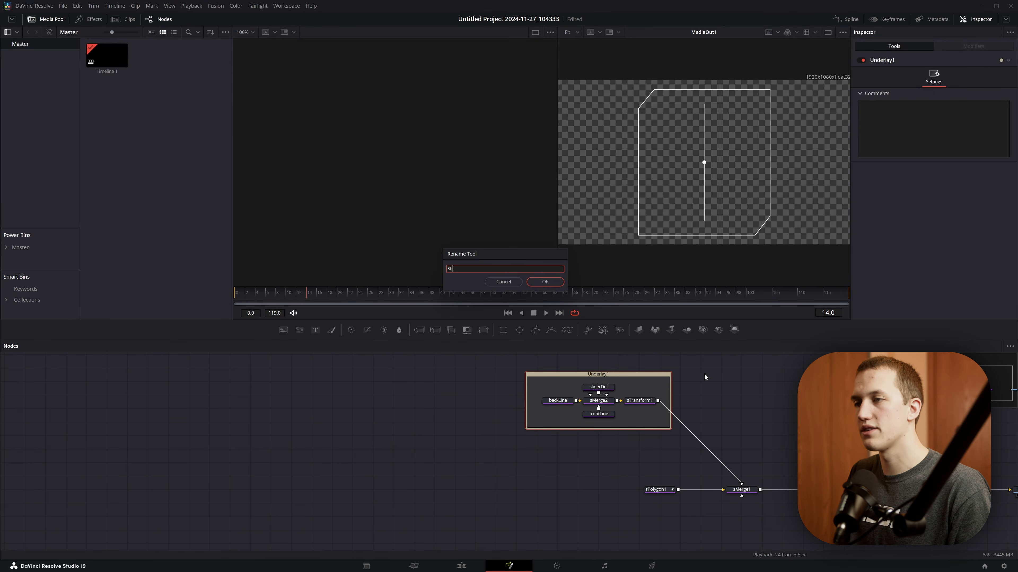
{"action": "type", "text": "Slider1"}
{"action": "key", "text": "Return"}
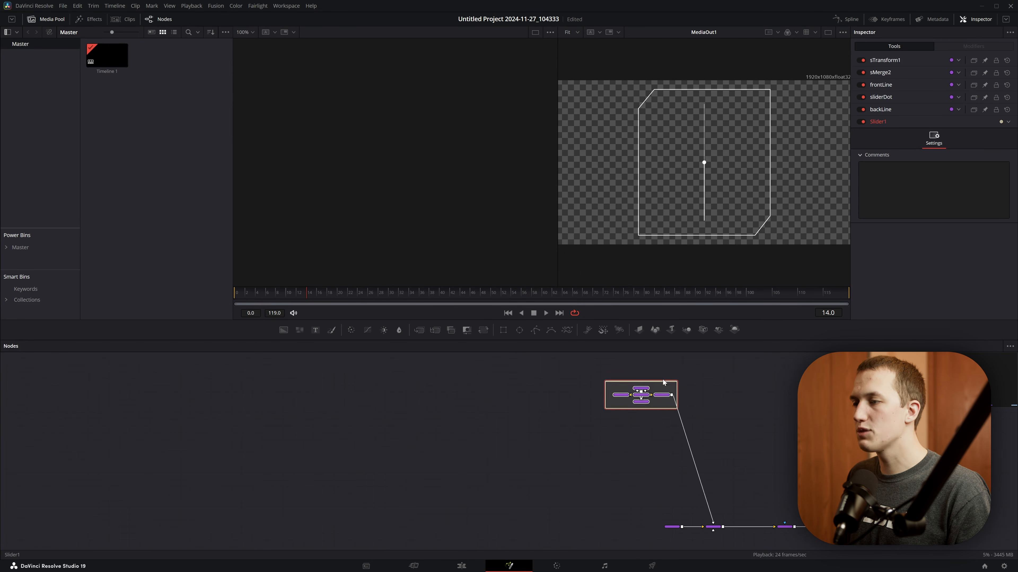
- Duplicate the Slider1 group four times as Slider2 to Slider5 and connect each copy to sMerge1
{"action": "left_click_drag", "start_coordinate": [664, 383], "coordinate": [663, 376]}
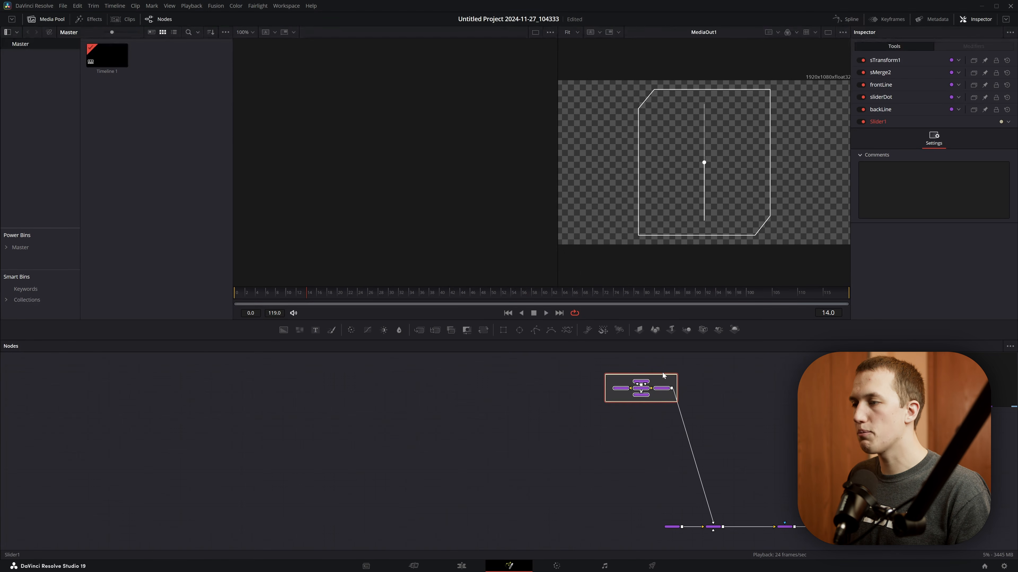
{"action": "key", "text": "ctrl+c"}
{"action": "key", "text": "ctrl+v"}
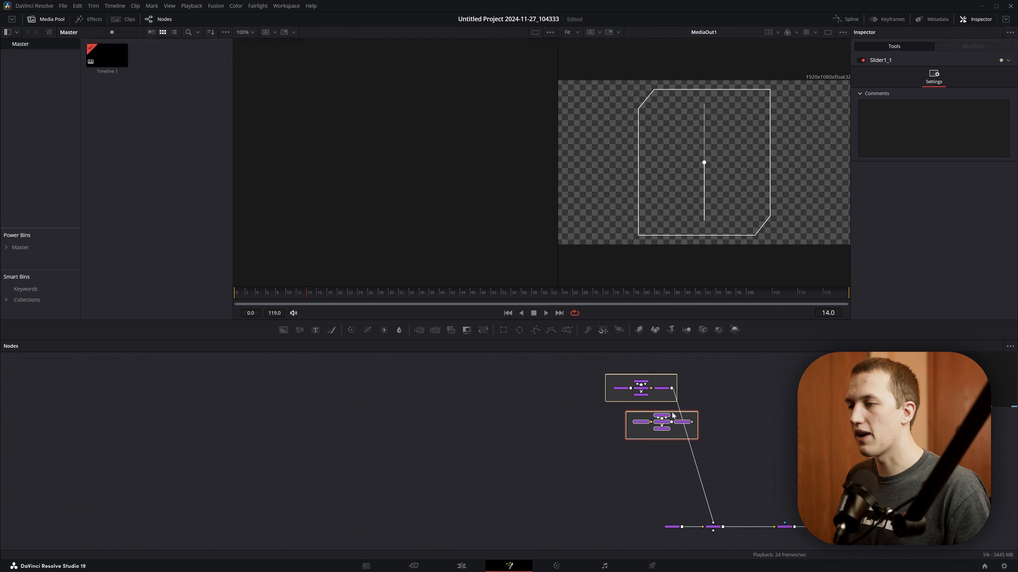
{"action": "left_click_drag", "start_coordinate": [669, 412], "coordinate": [648, 412]}
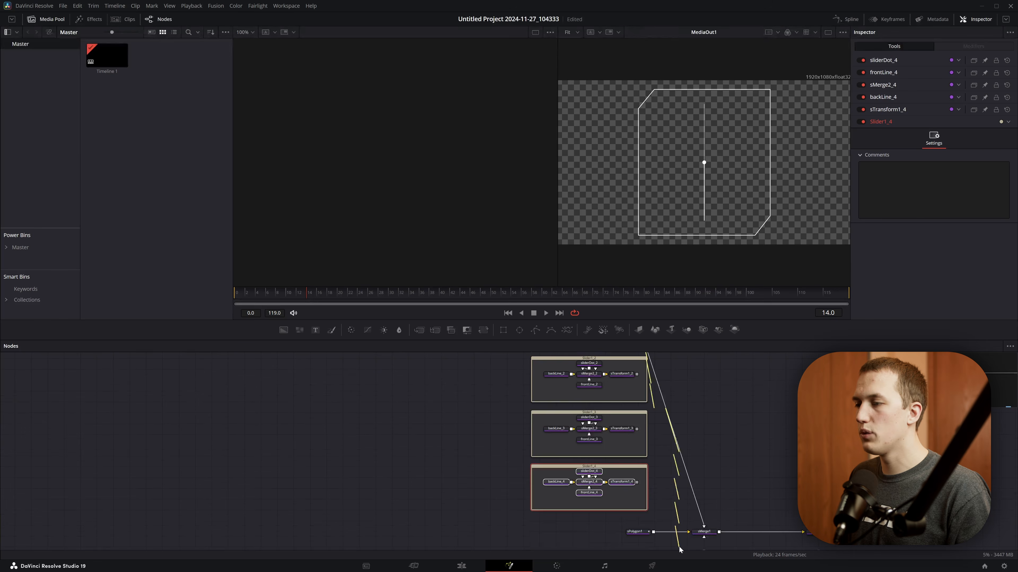
{"action": "left_click_drag", "start_coordinate": [679, 550], "coordinate": [704, 531]}
{"action": "scroll", "coordinate": [684, 502], "scroll_direction": "up", "scroll_amount": 2}
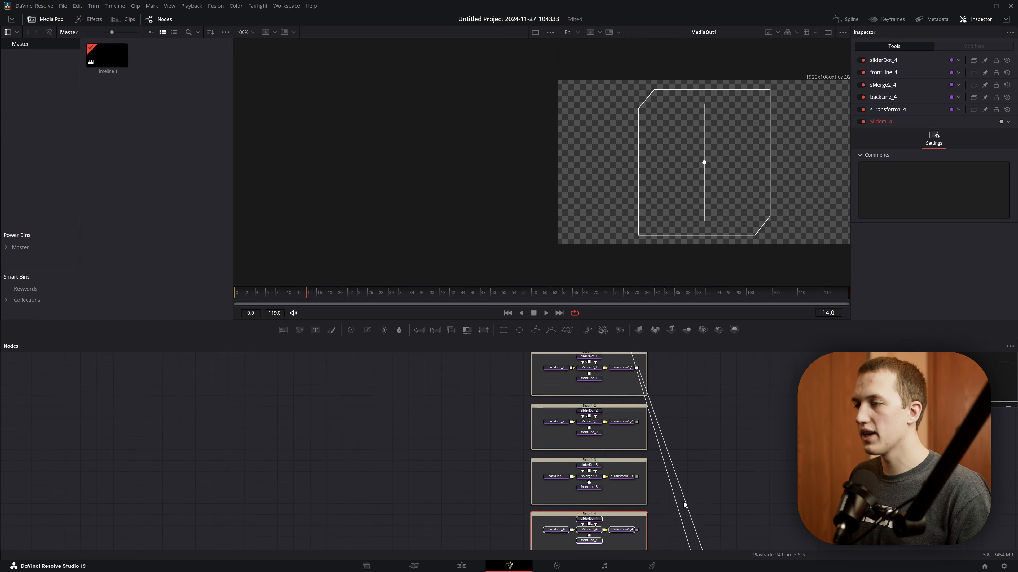
{"action": "scroll", "coordinate": [647, 477], "scroll_direction": "down", "scroll_amount": 1}
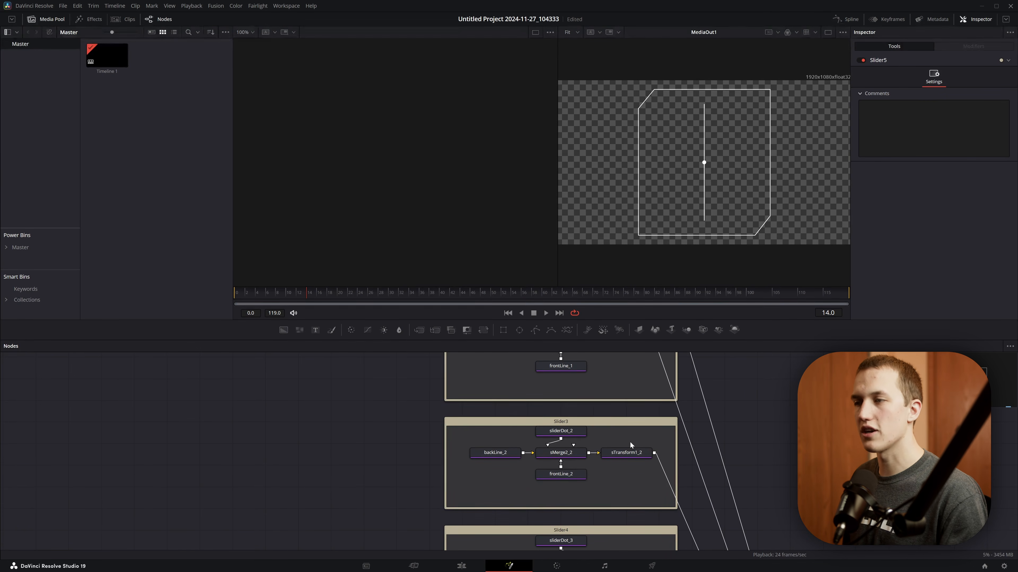
- Set the X Offset of sTransform1_1 in Slider2 to about -0.07
{"action": "scroll", "coordinate": [630, 441], "scroll_direction": "up", "scroll_amount": 2}
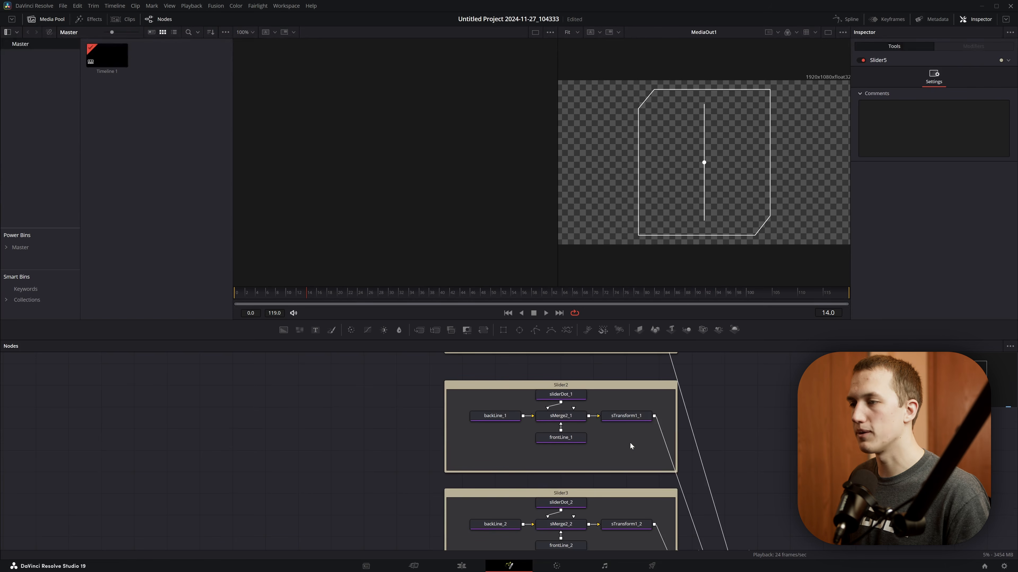
{"action": "left_click", "coordinate": [613, 416]}
{"action": "left_click_drag", "start_coordinate": [958, 94], "coordinate": [952, 98]}
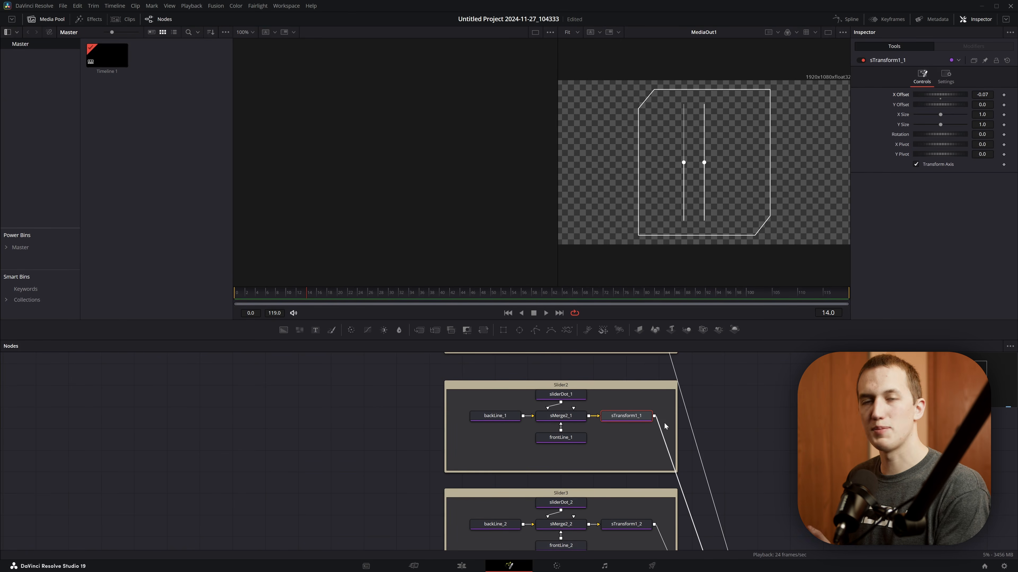
- Drive sTransform1's X Offset in Slider1 with the expression sTransform1_1.XOffset*2
{"action": "scroll", "coordinate": [663, 420], "scroll_direction": "up", "scroll_amount": 3}
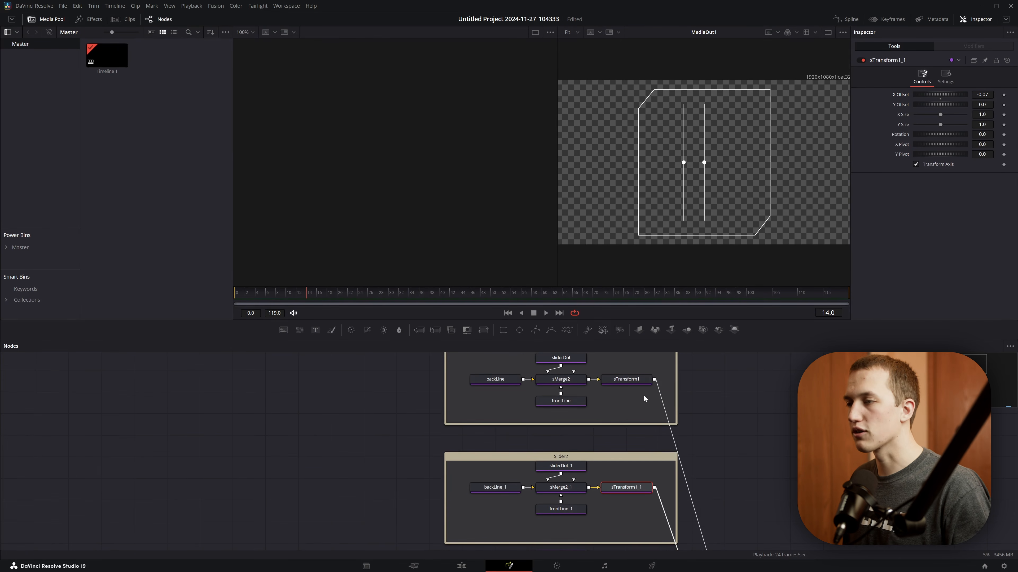
{"action": "left_click", "coordinate": [610, 380]}
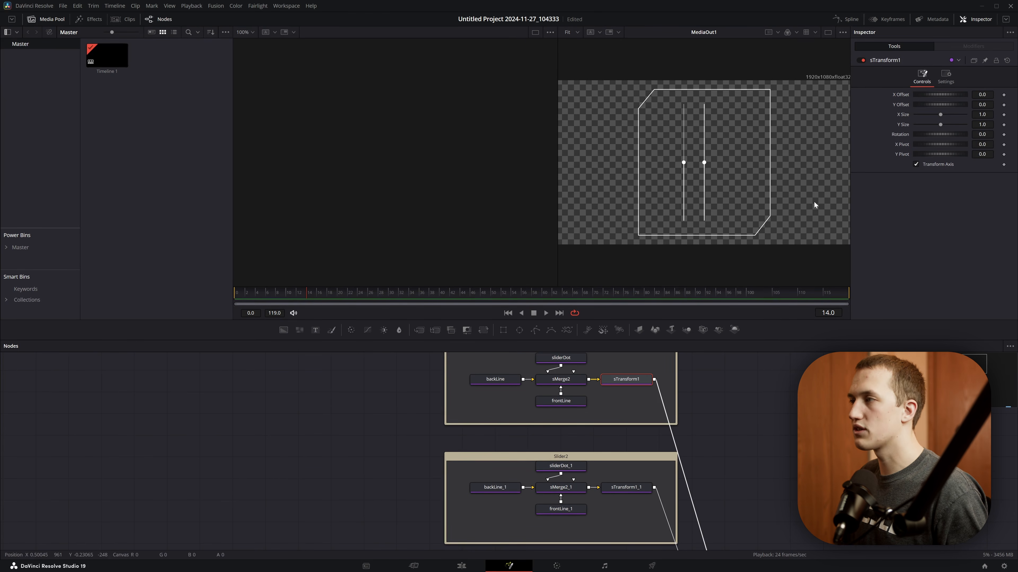
{"action": "right_click", "coordinate": [899, 95]}
{"action": "left_click", "coordinate": [922, 191]}
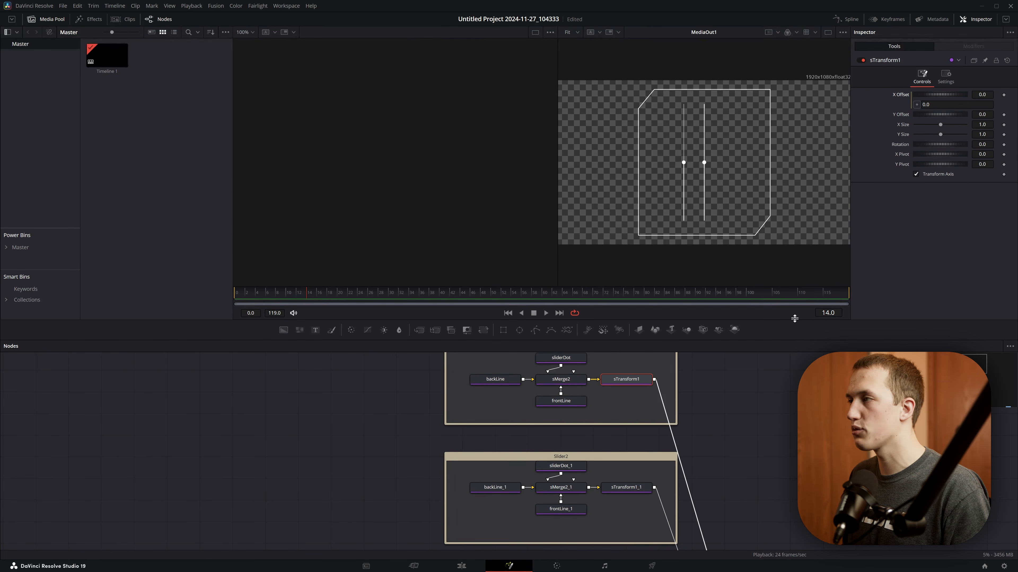
{"action": "left_click_drag", "start_coordinate": [942, 105], "coordinate": [763, 81]}
{"action": "type", "text": "sTransf"}
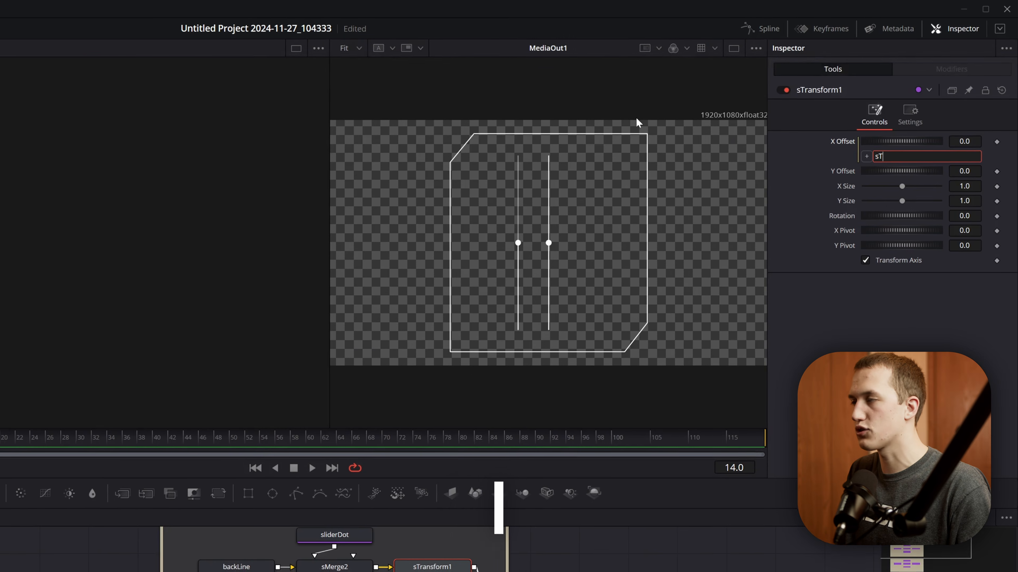
{"action": "type", "text": "orm1_1."}
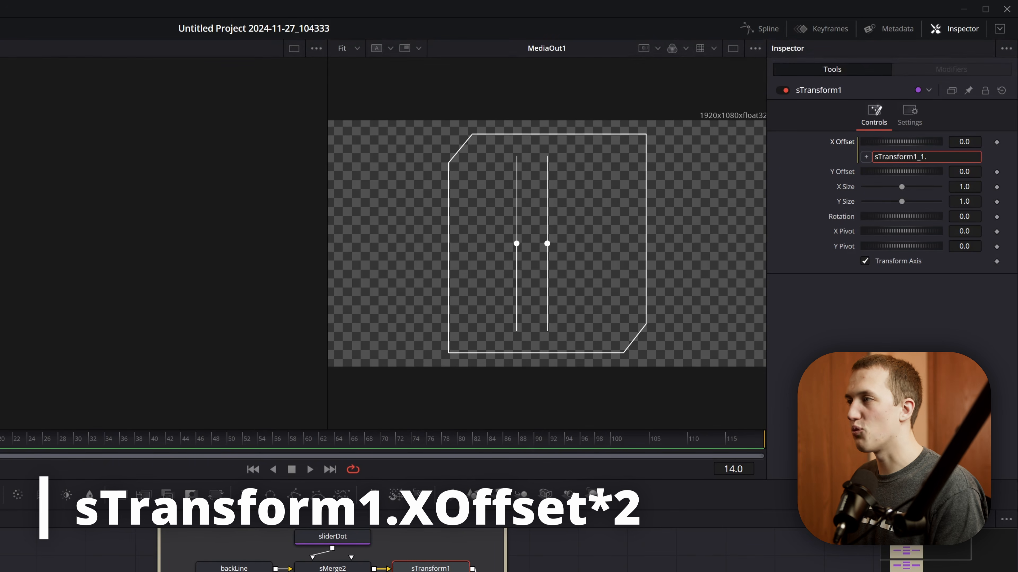
{"action": "type", "text": "XOffset"}
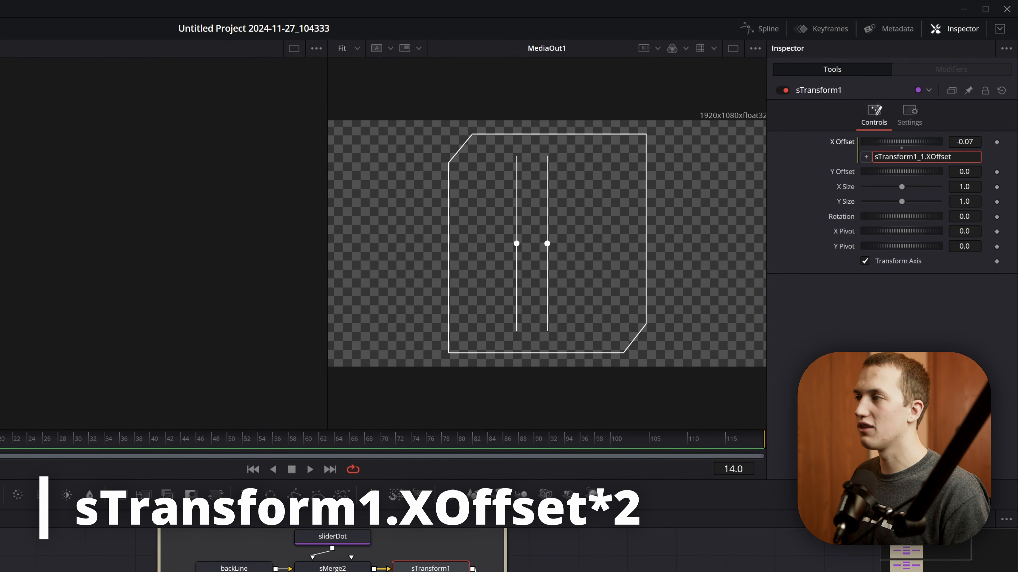
{"action": "left_click", "coordinate": [541, 229]}
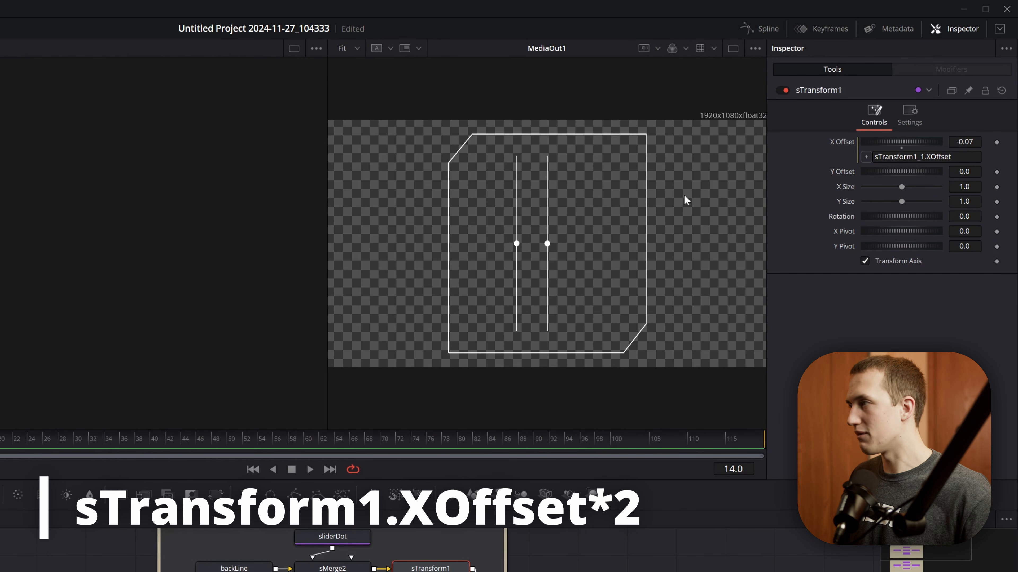
{"action": "left_click", "coordinate": [957, 157]}
{"action": "key", "text": "Tab"}
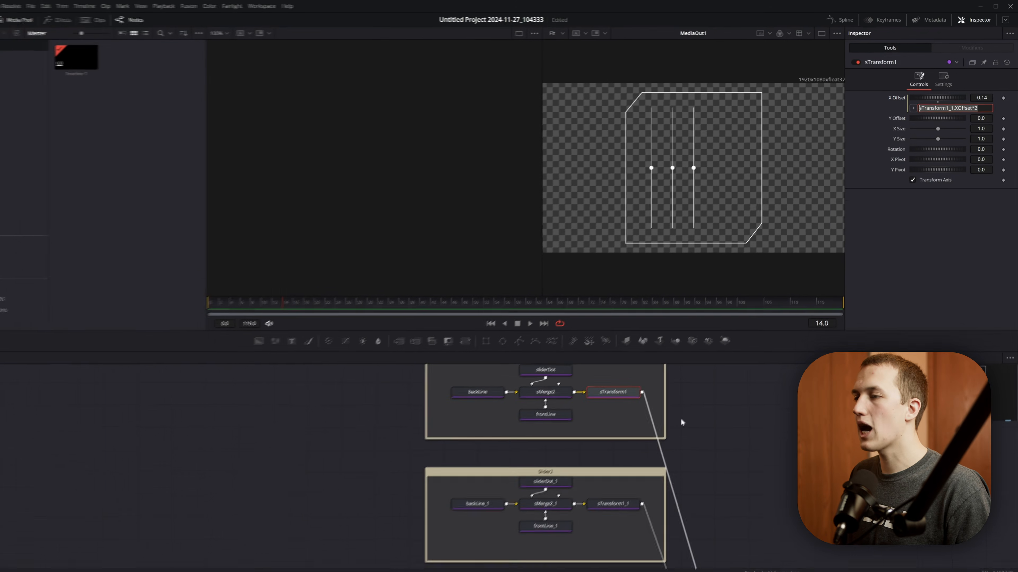
- Drive sTransform1_4's X Offset in Slider5 with the expression -sTransform1_1.XOffset*2
{"action": "scroll", "coordinate": [486, 565], "scroll_direction": "down", "scroll_amount": 4}
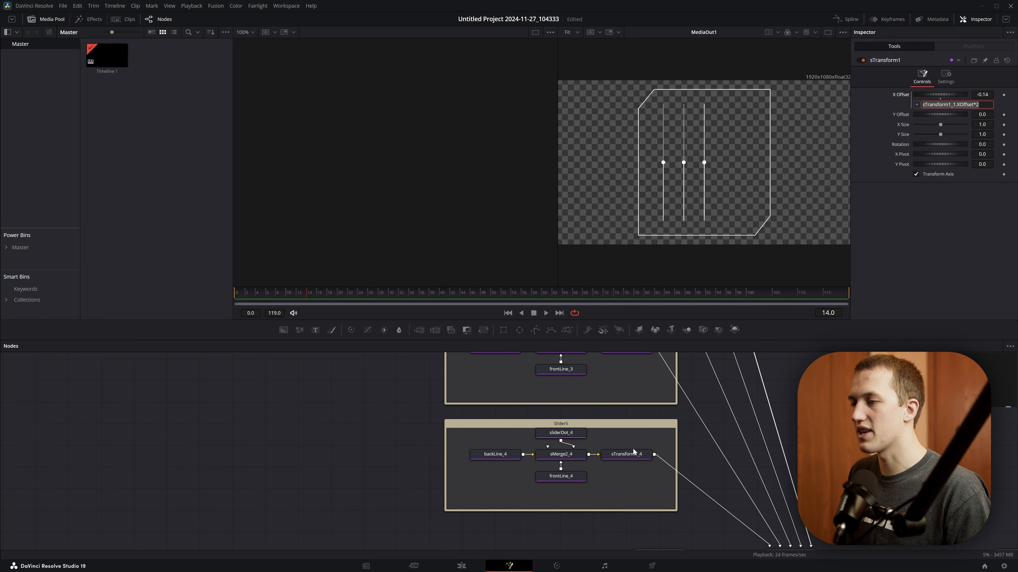
{"action": "left_click", "coordinate": [626, 454]}
{"action": "right_click", "coordinate": [895, 93]}
{"action": "left_click", "coordinate": [921, 176]}
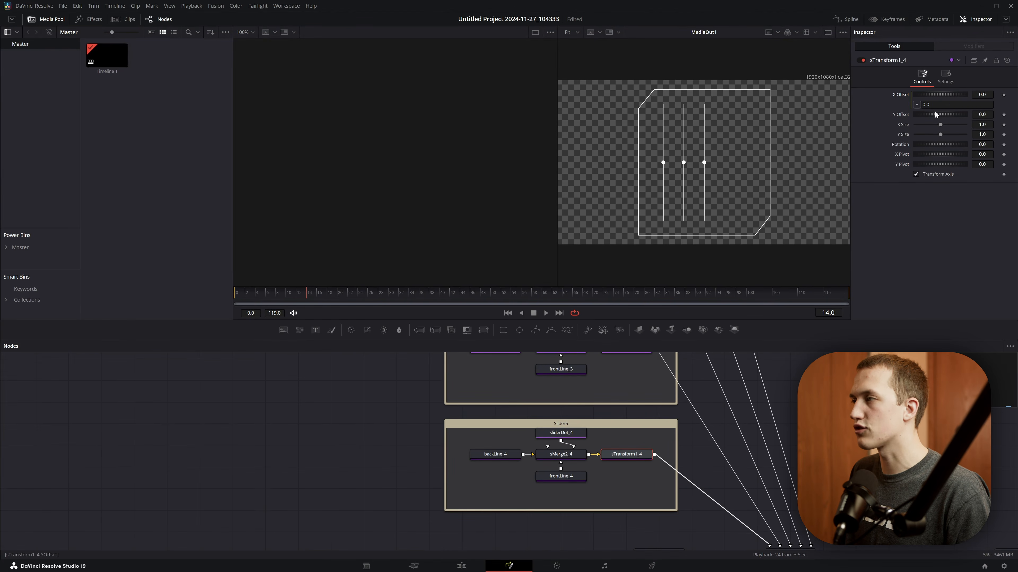
{"action": "key", "text": "ctrl+v"}
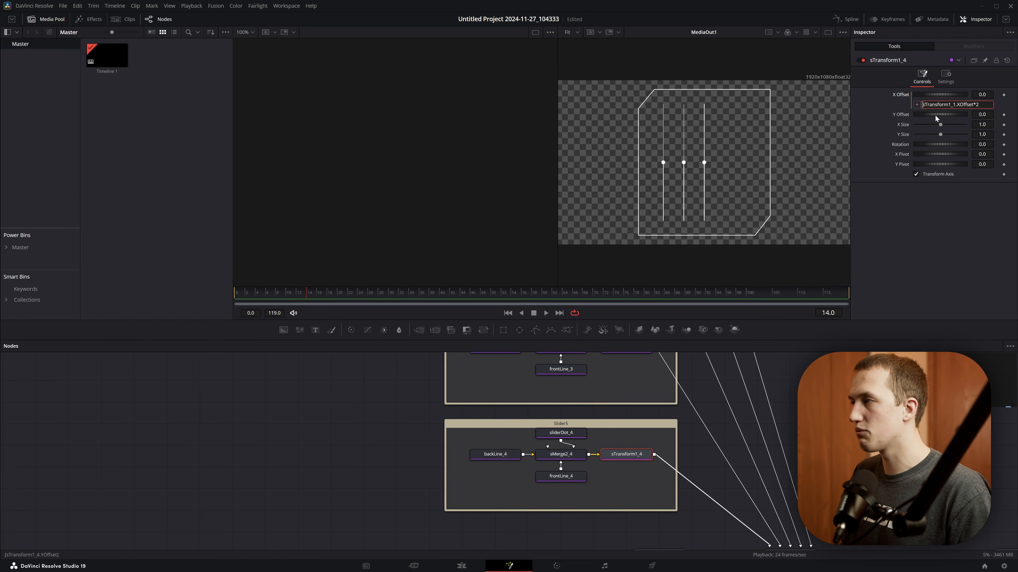
{"action": "key", "text": "Return"}
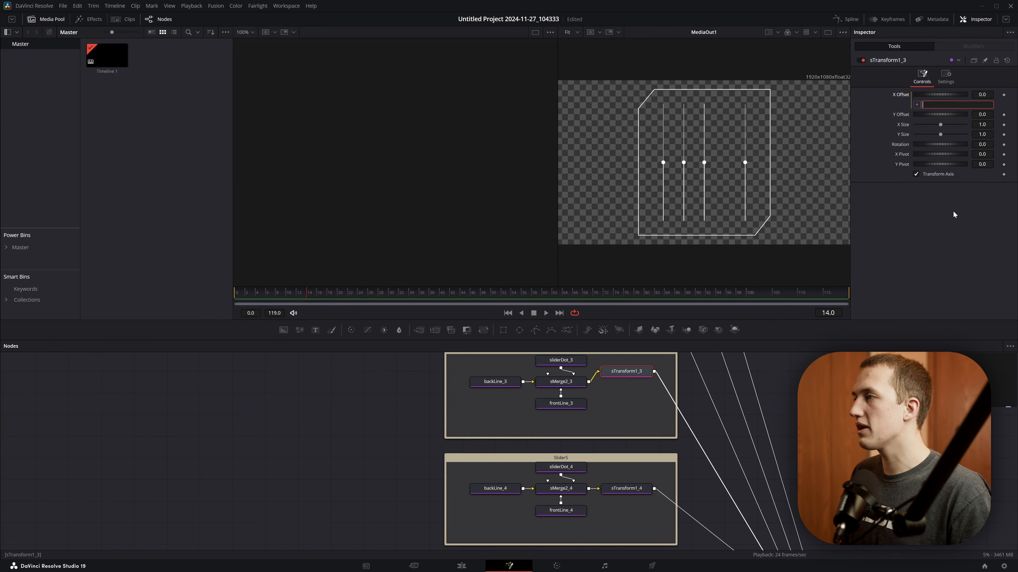
- Drive sTransform1_3's X Offset with the expression -sTransform1_1.XOffset and slightly widen the spacing of all sliders through sTransform1_1
{"action": "key", "text": "ctrl+v"}
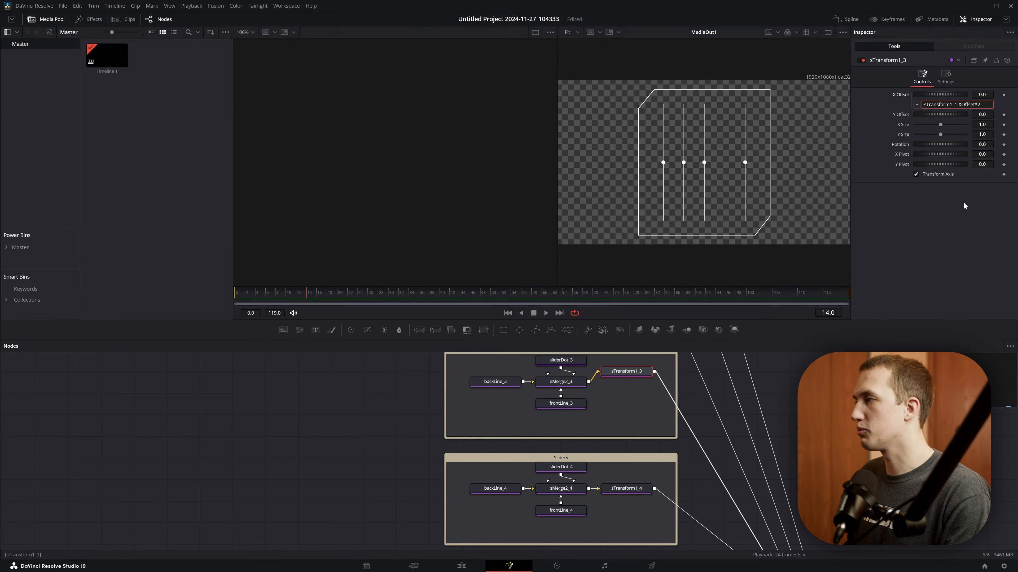
{"action": "key", "text": "BackSpace"}
{"action": "key", "text": "BackSpace"}
{"action": "key", "text": "Tab"}
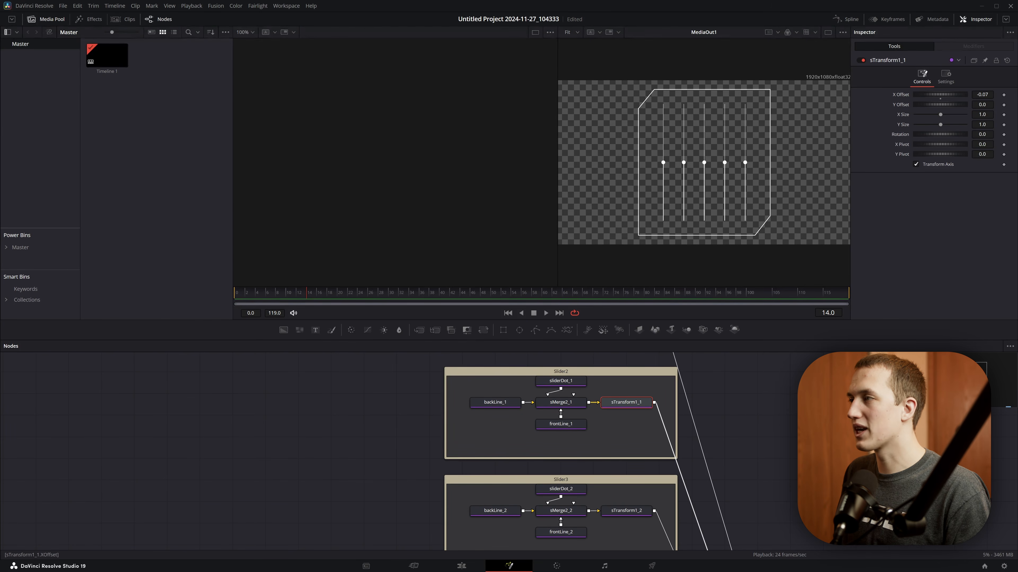
{"action": "mouse_move", "coordinate": [982, 95]}
{"action": "left_mouse_down"}
{"action": "mouse_move", "coordinate": [964, 94]}
{"action": "mouse_move", "coordinate": [977, 94]}
{"action": "left_mouse_up"}
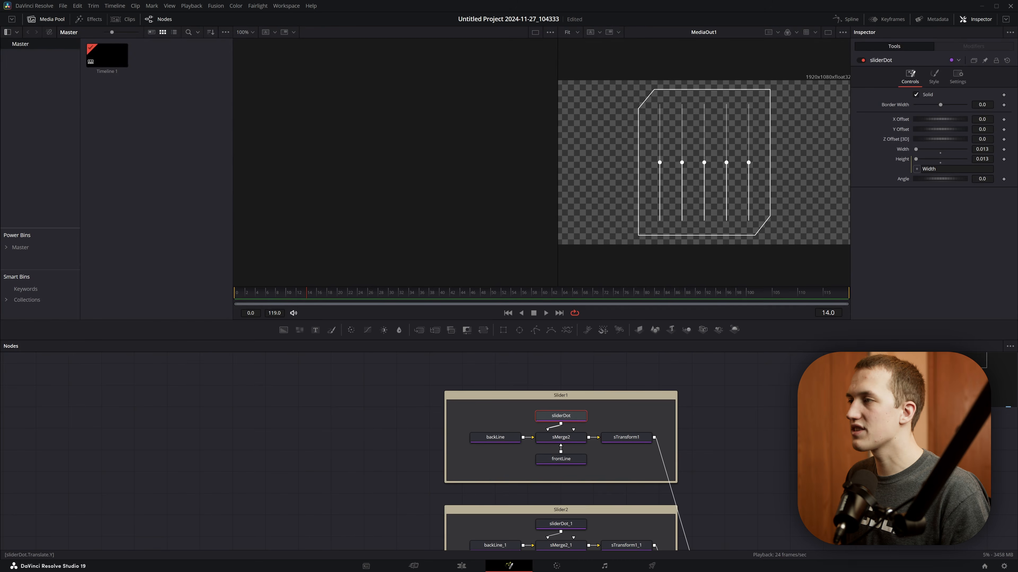
- Try different dot heights by setting the Y Offset of sliderDot to 0.093 and of sliderDot_1 to -0.105
{"action": "left_click_drag", "start_coordinate": [982, 129], "coordinate": [1016, 129]}
{"action": "scroll", "coordinate": [616, 377], "scroll_direction": "down", "scroll_amount": 3}
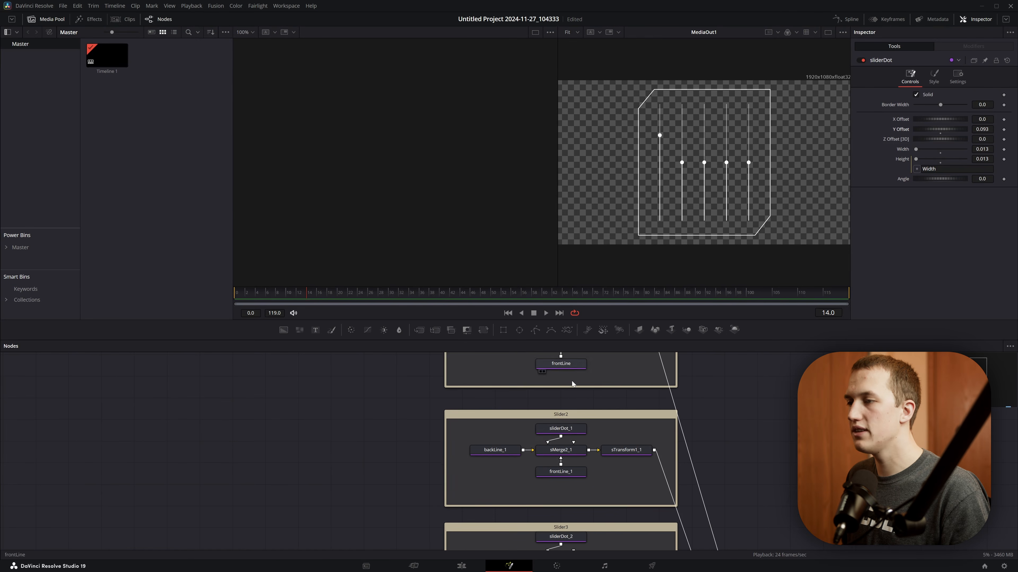
{"action": "left_click", "coordinate": [571, 431]}
{"action": "left_click_drag", "start_coordinate": [982, 129], "coordinate": [940, 129]}
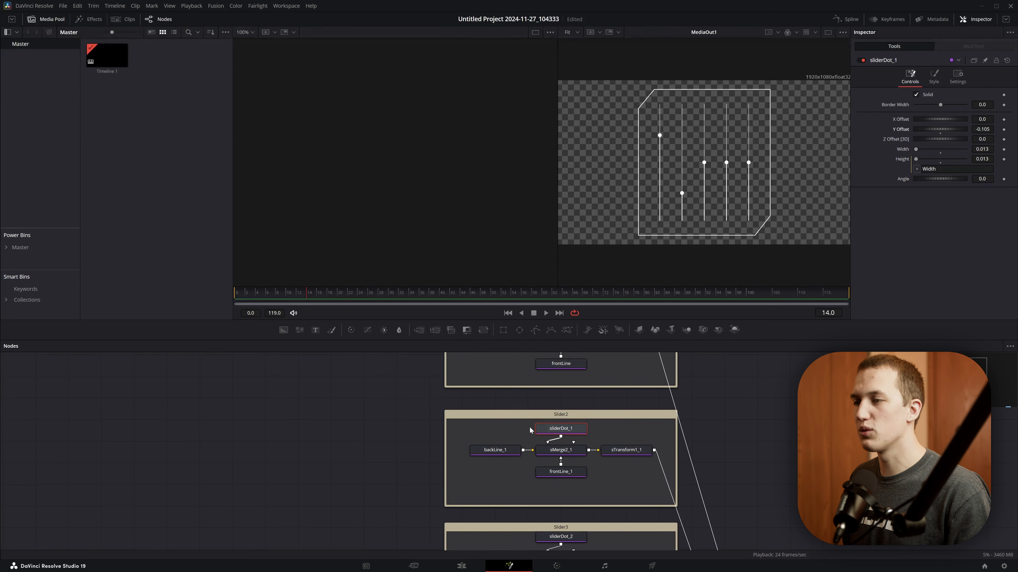
- Animate sliderDot's Y Offset with a Perturb modifier, using Strength 0.4 to match backLine's Height and Value 0
{"action": "scroll", "coordinate": [473, 361], "scroll_direction": "up", "scroll_amount": 3}
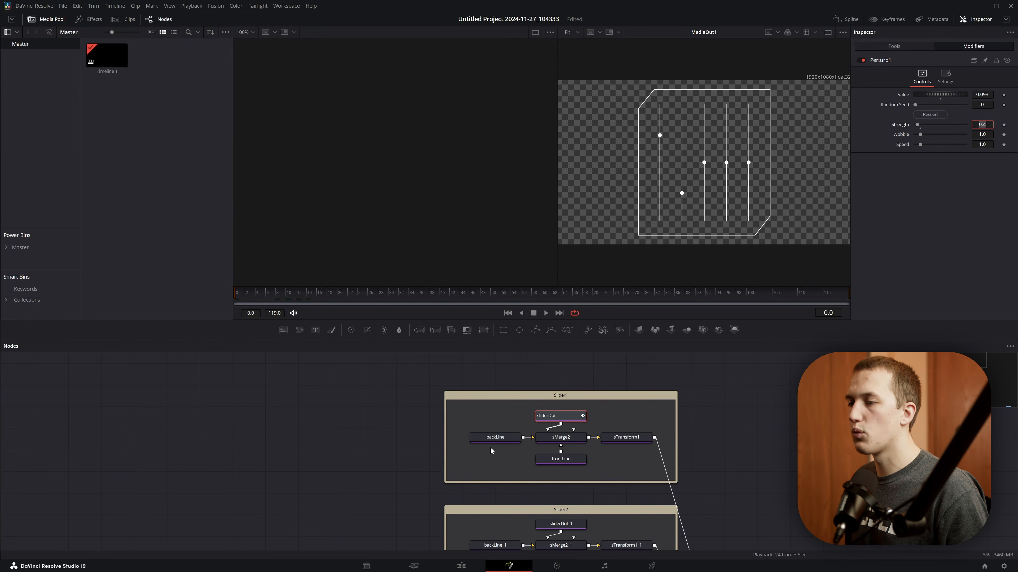
{"action": "left_click", "coordinate": [493, 439]}
{"action": "left_click", "coordinate": [917, 84]}
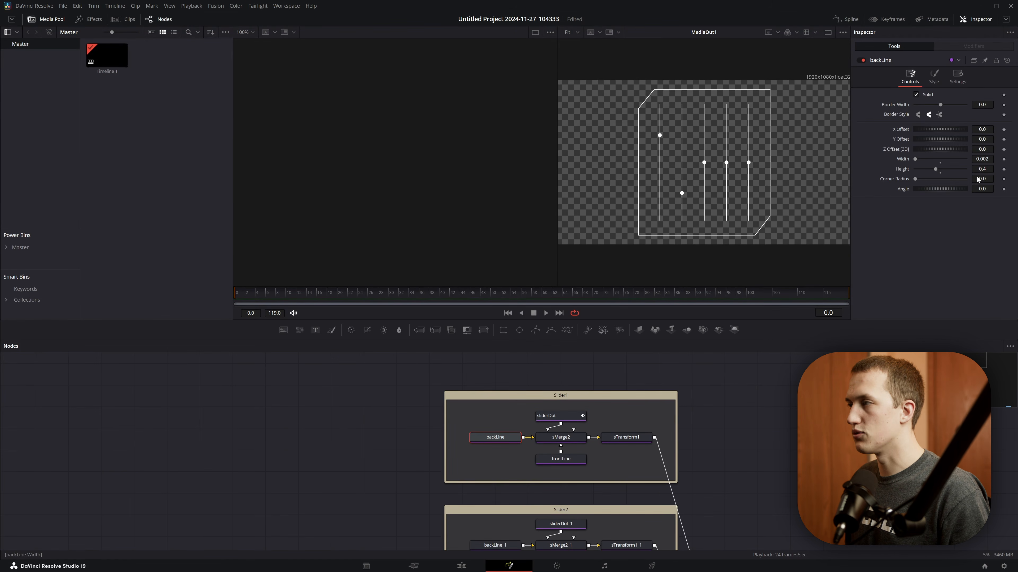
{"action": "left_click", "coordinate": [561, 416]}
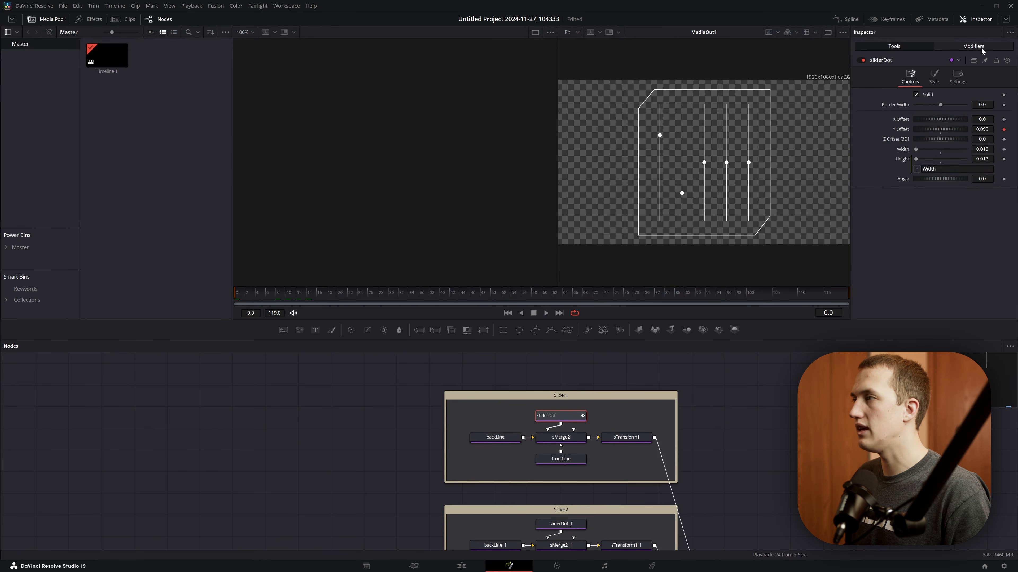
{"action": "left_click", "coordinate": [973, 46]}
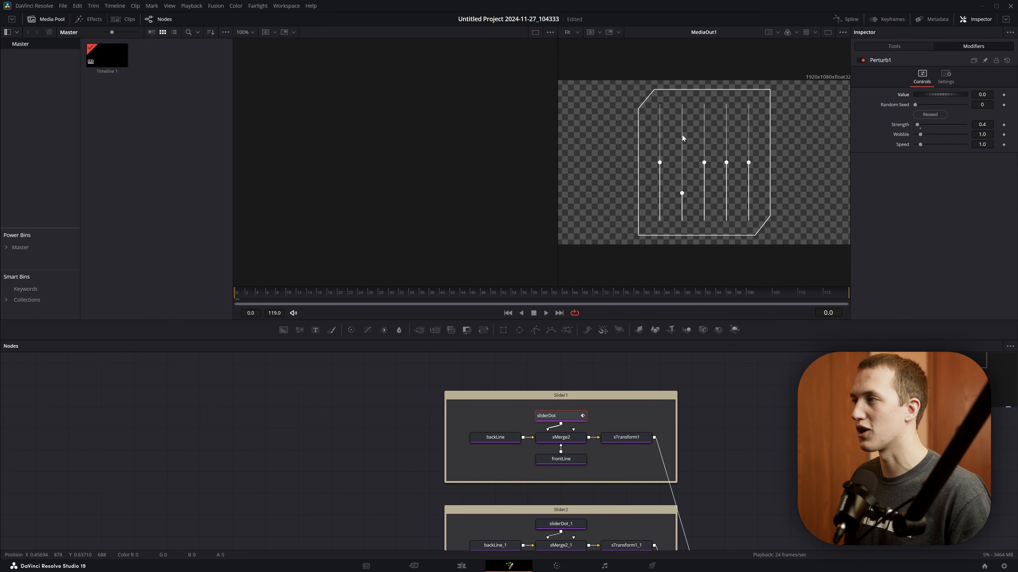
- Apply a Perturb modifier to the Y Offset of sliderDot_1 in Slider2
{"action": "right_click", "coordinate": [901, 129]}
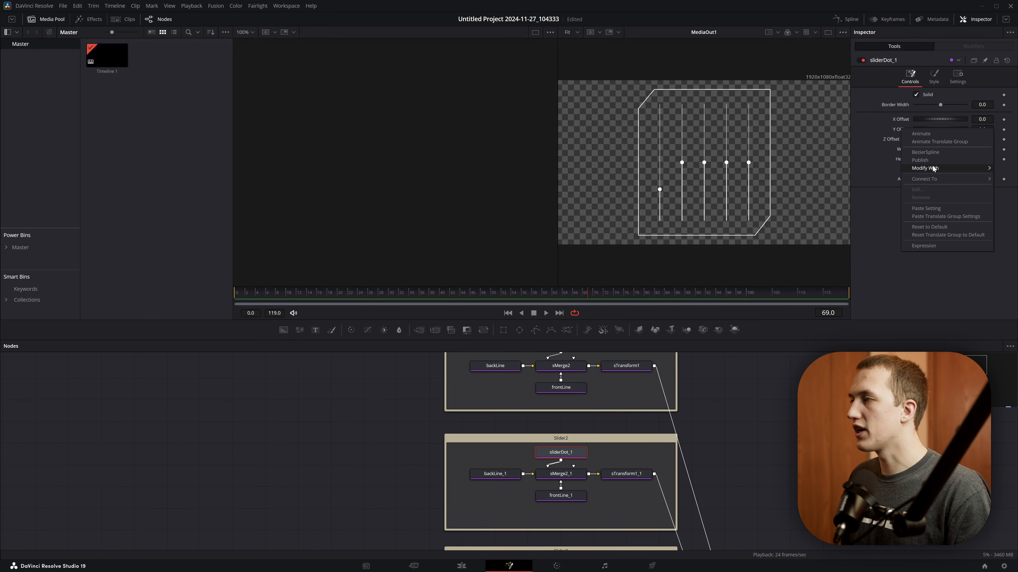
{"action": "mouse_move", "coordinate": [934, 169]}
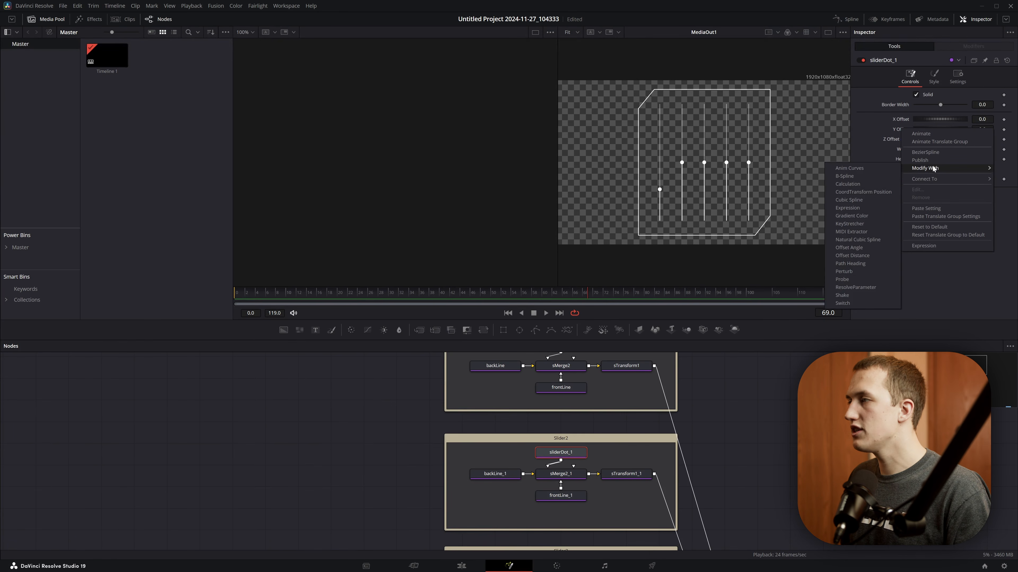
{"action": "left_click", "coordinate": [845, 271]}
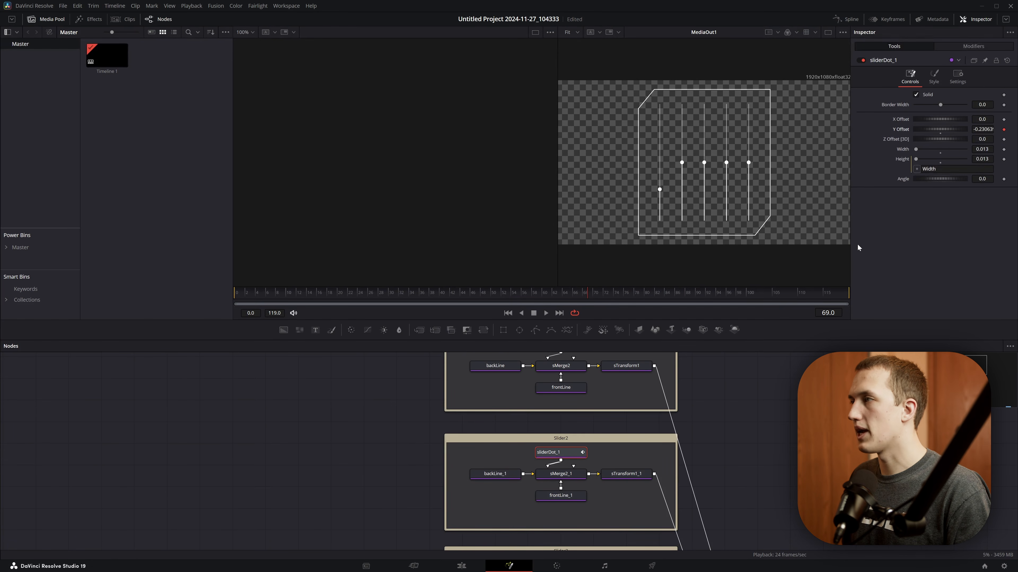
- Set the Perturb strength of sliderDot_1 to 0.4, reseed its randomness and play back the animation
{"action": "left_click", "coordinate": [966, 47]}
{"action": "type", "text": "0.4"}
{"action": "key", "text": "Tab"}
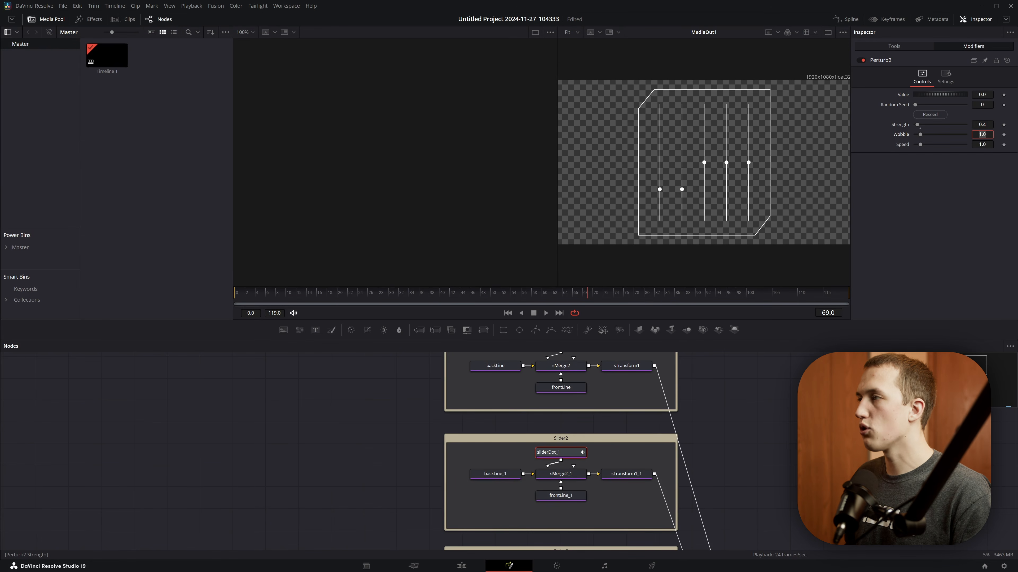
{"action": "left_click", "coordinate": [932, 115]}
{"action": "key", "text": "space"}
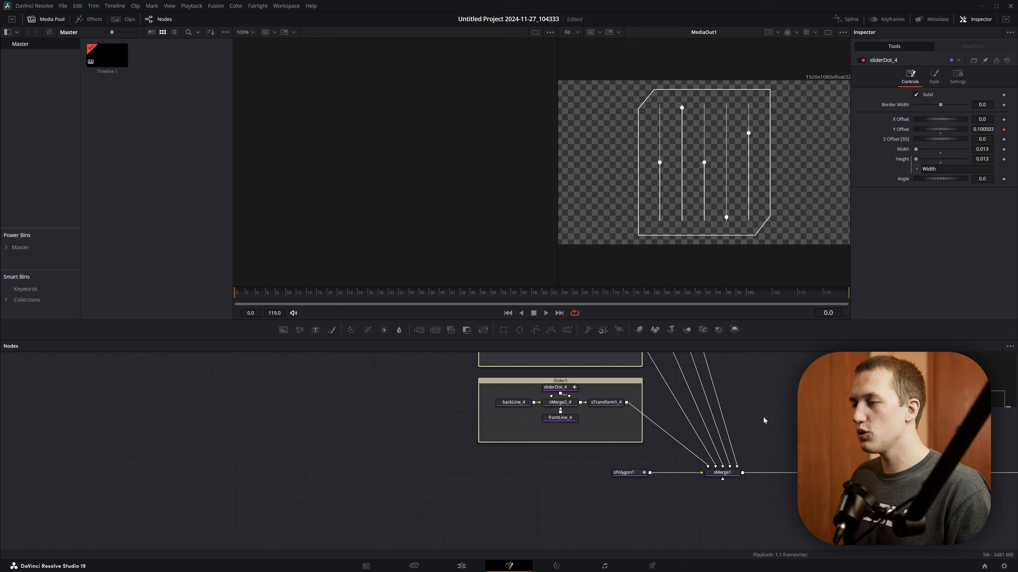
- Add an sText node to sMerge1 with the placeholder text "asdfjhadsflkasjdhfasdf" and save the project
{"action": "key", "text": "shift+space"}
{"action": "type", "text": "stext"}
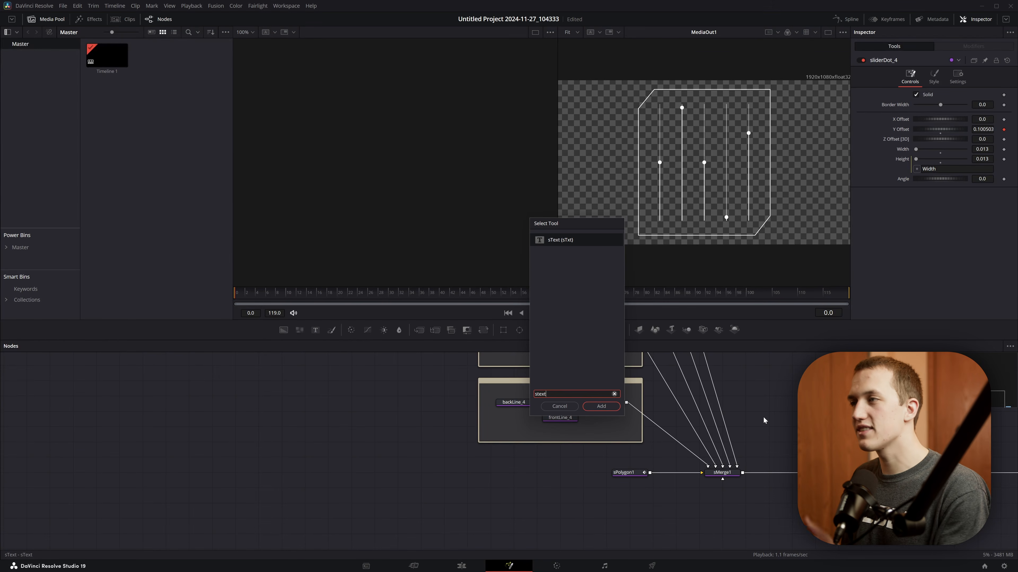
{"action": "key", "text": "Return"}
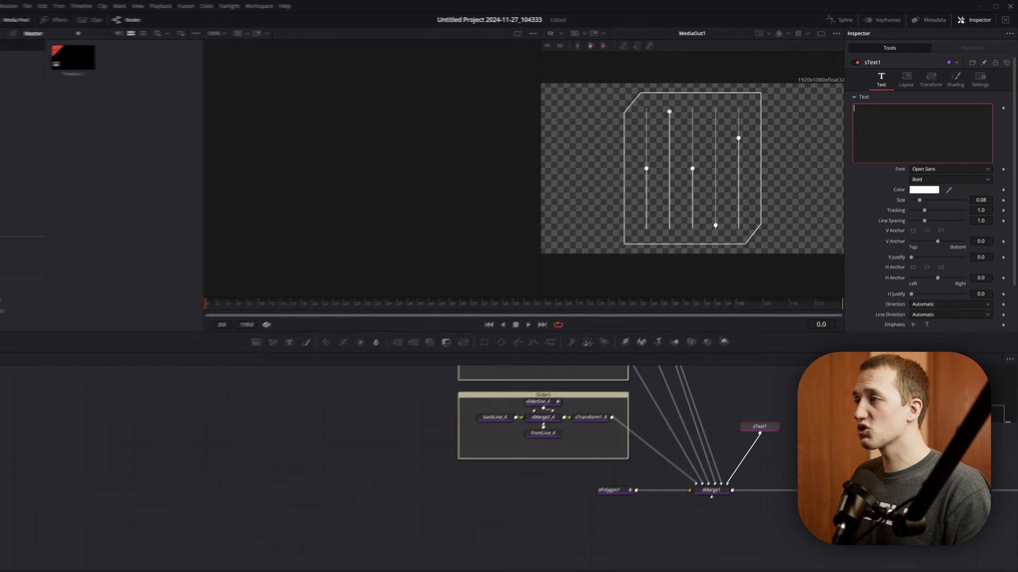
{"action": "type", "text": "asdfjhadsflkasjdhfasdf"}
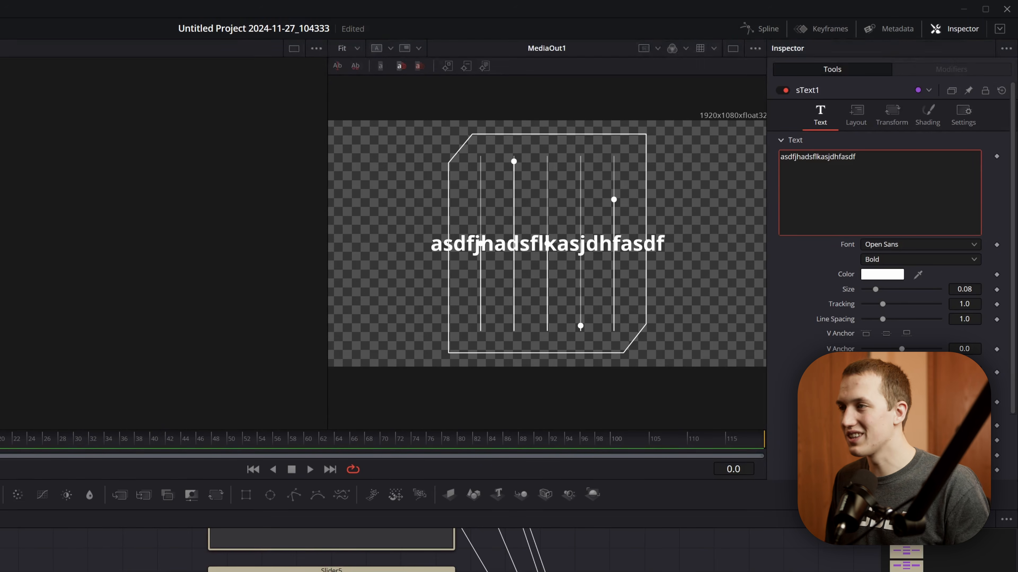
{"action": "key", "text": "ctrl+s"}
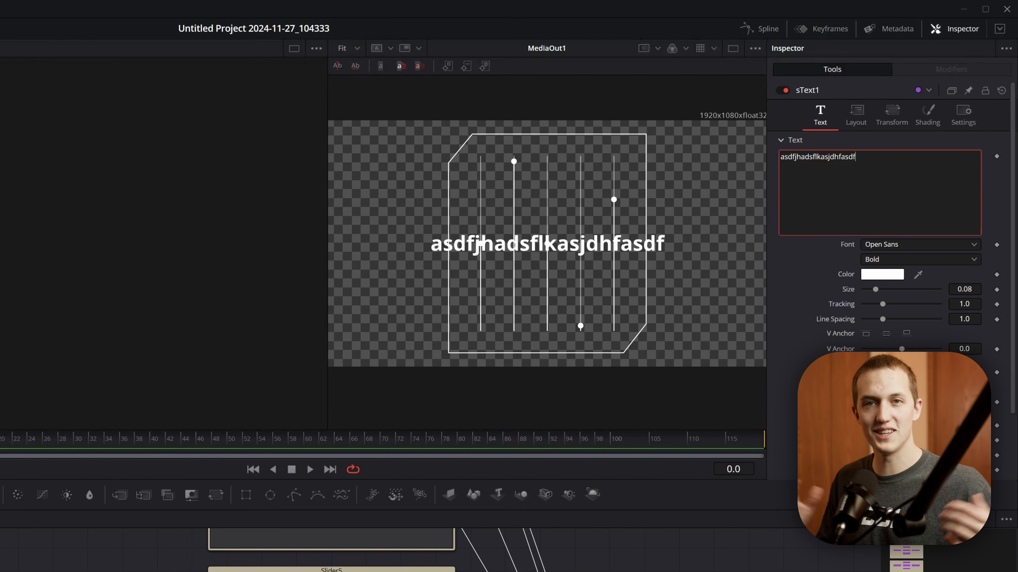
{"action": "right_click", "coordinate": [845, 173]}
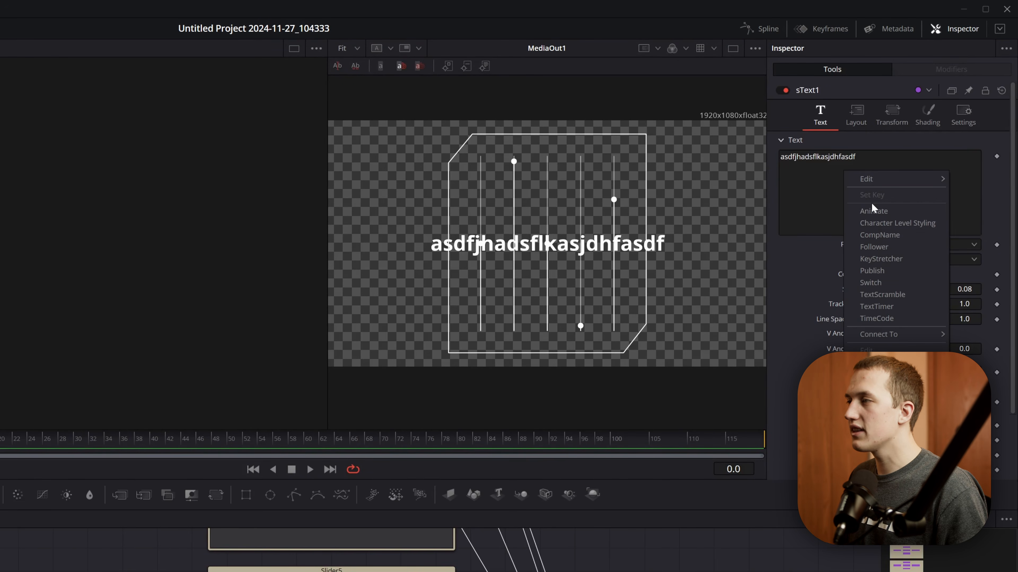
{"action": "left_click", "coordinate": [885, 295]}
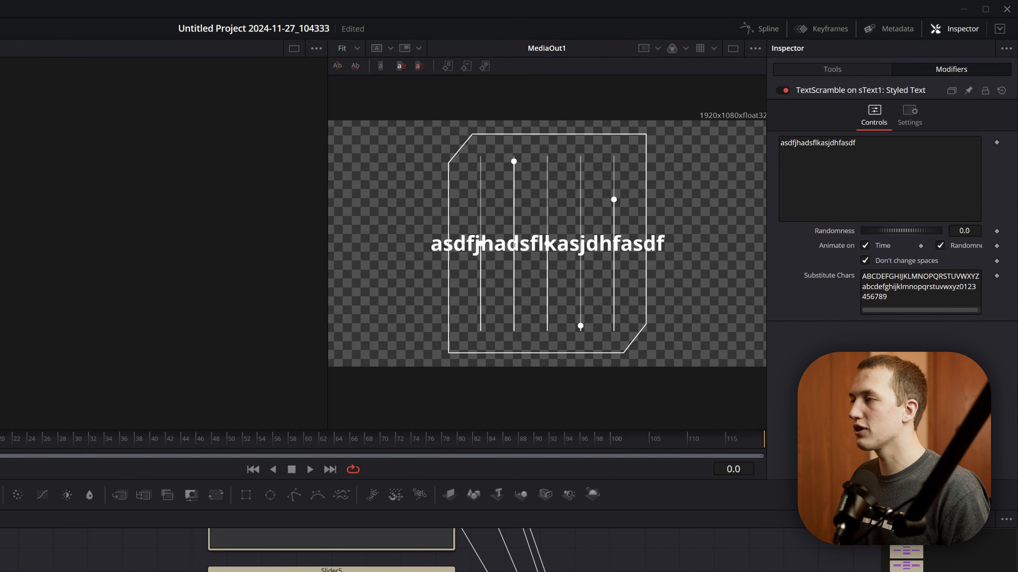
{"action": "left_click_drag", "start_coordinate": [904, 299], "coordinate": [782, 234]}
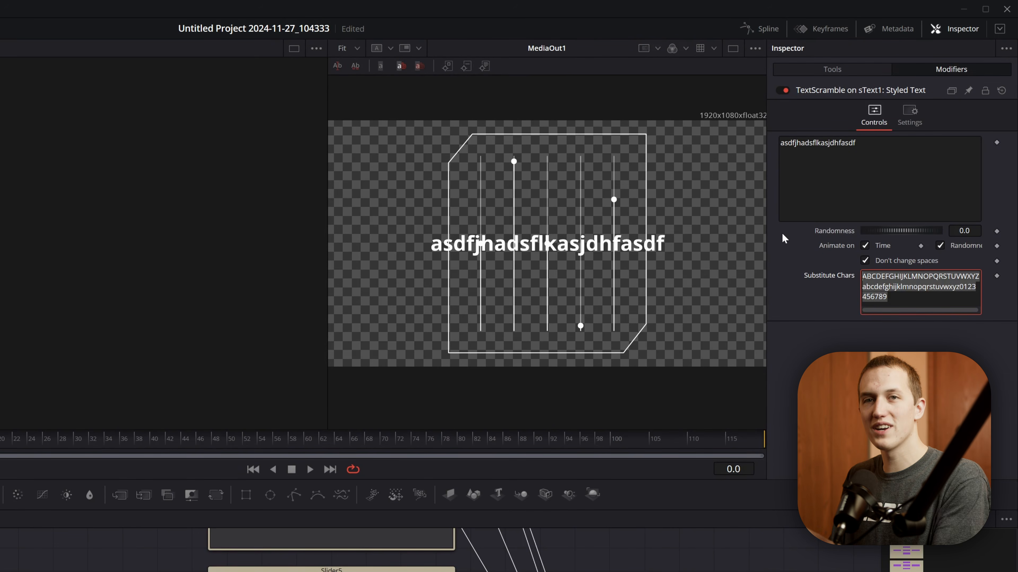
{"action": "type", "text": "!@"}
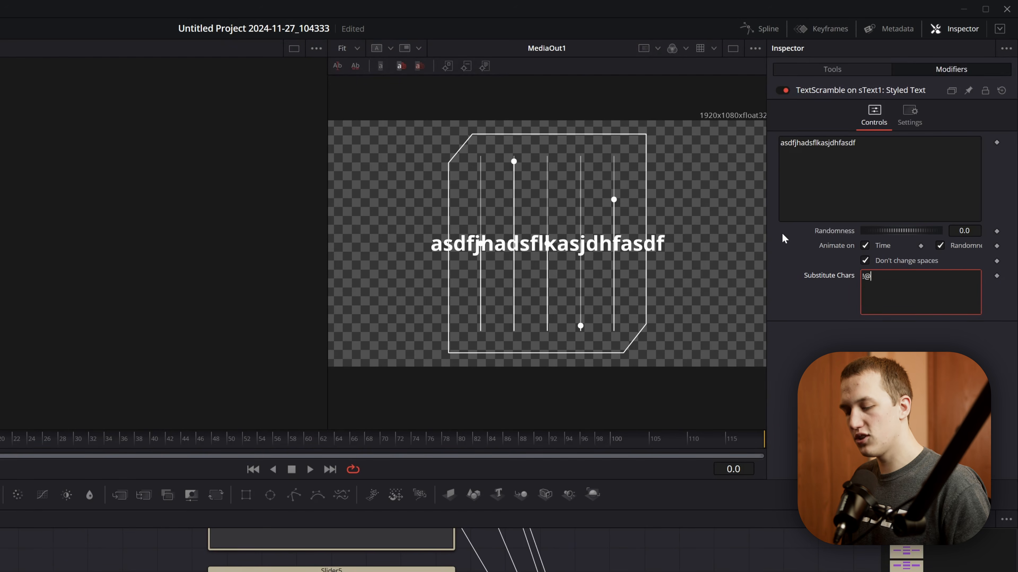
{"action": "type", "text": "#$%^&*()=="}
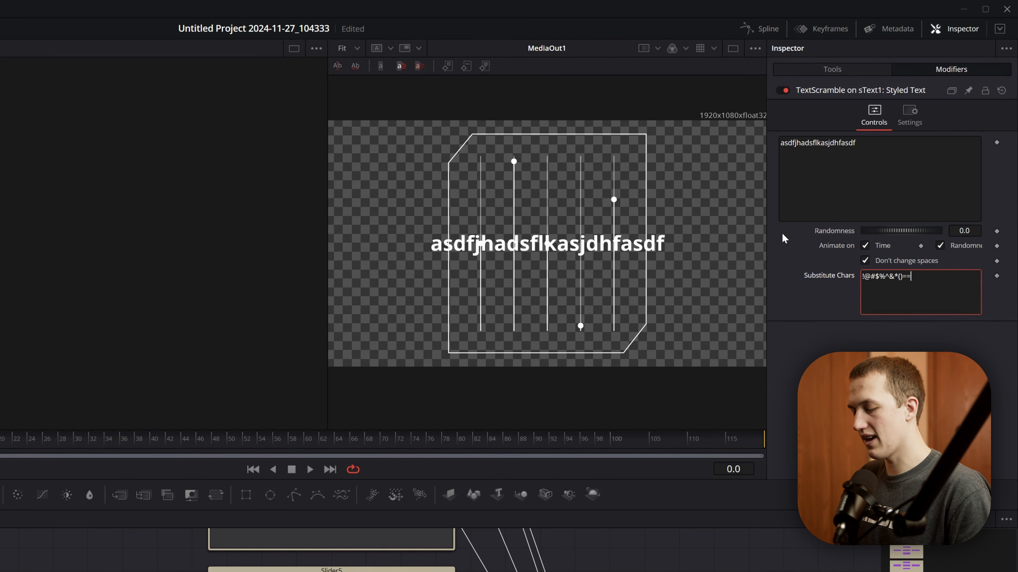
{"action": "key", "text": "BackSpace"}
{"action": "type", "text": "+1234567"}
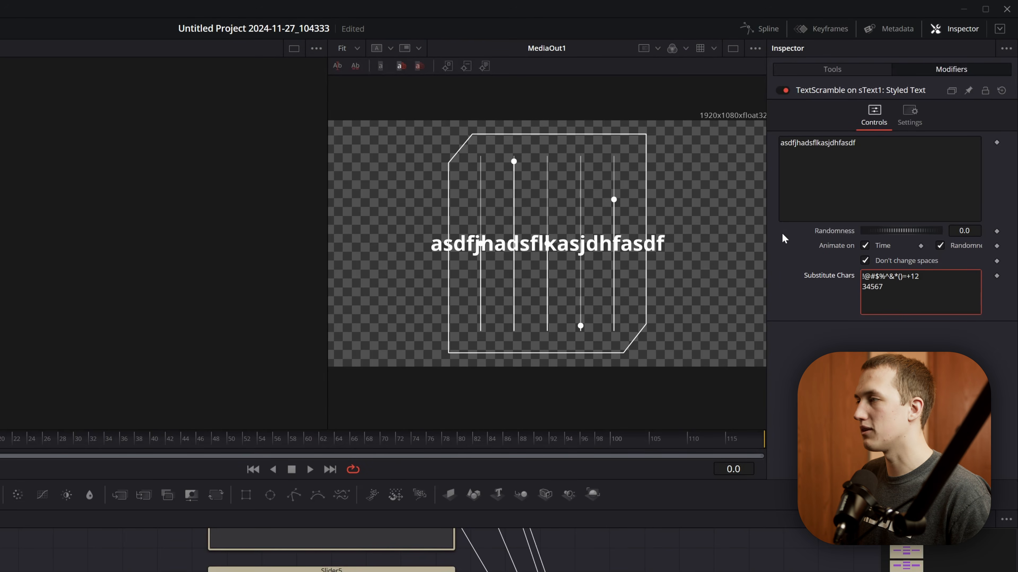
- Set the TextScramble Randomness to 1 and play back the scrambling text
{"action": "double_click", "coordinate": [965, 230]}
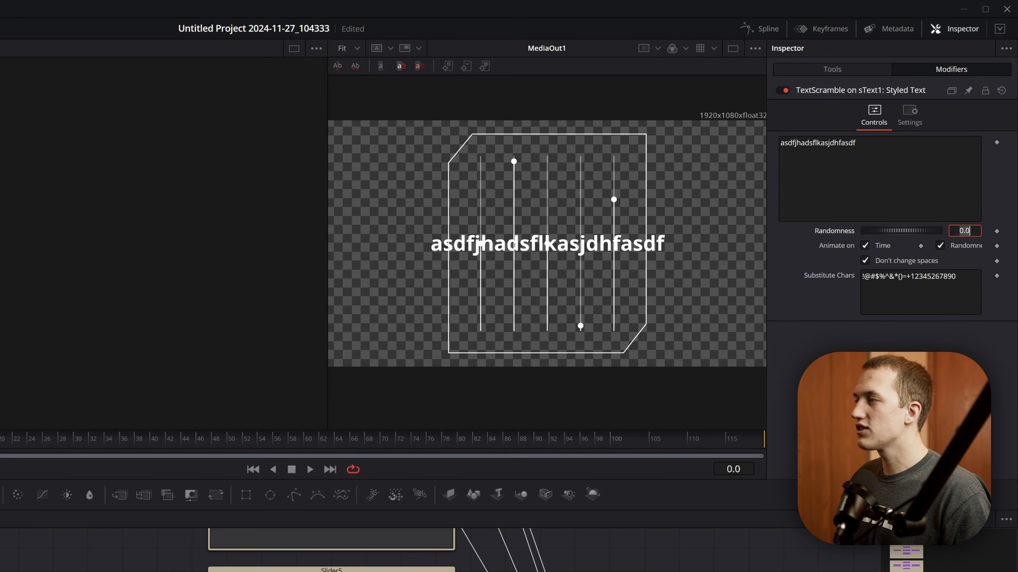
{"action": "type", "text": "1"}
{"action": "key", "text": "Return"}
{"action": "key", "text": "space"}
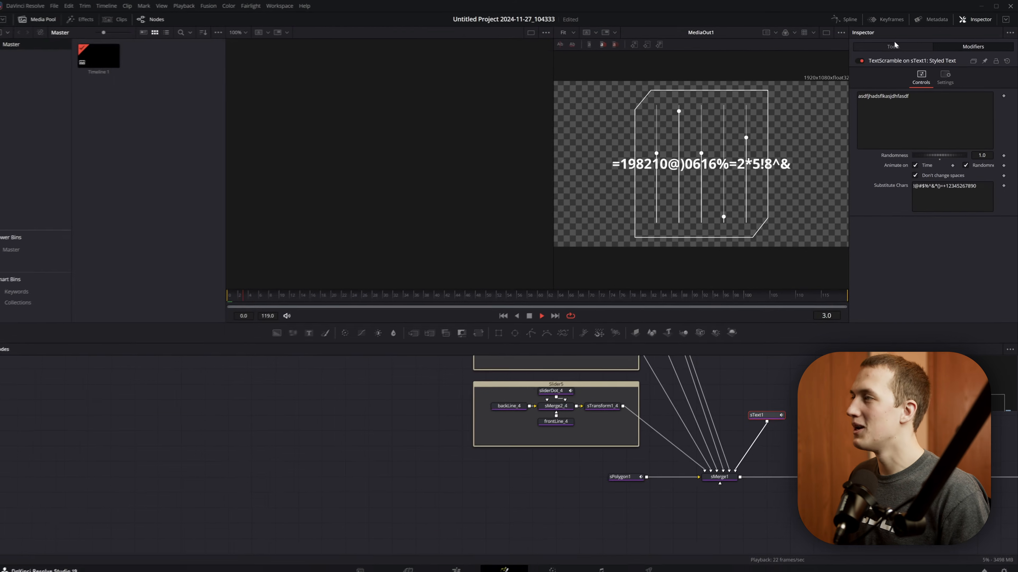
- Set sText1's Open Sans style to Light and anchor the text at the bottom vertically and left horizontally
{"action": "left_click", "coordinate": [832, 69]}
{"action": "left_click", "coordinate": [927, 173]}
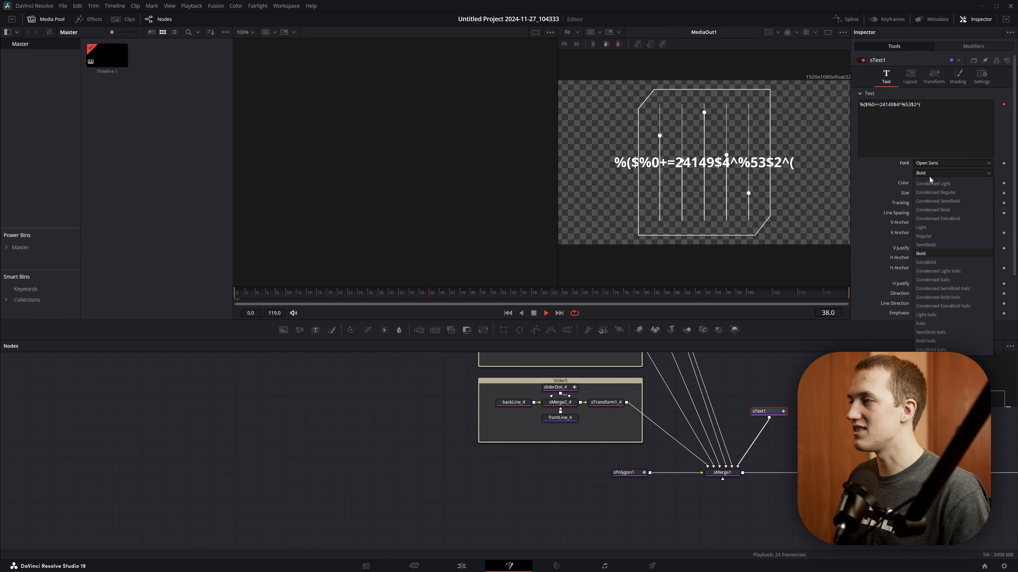
{"action": "left_click", "coordinate": [920, 221]}
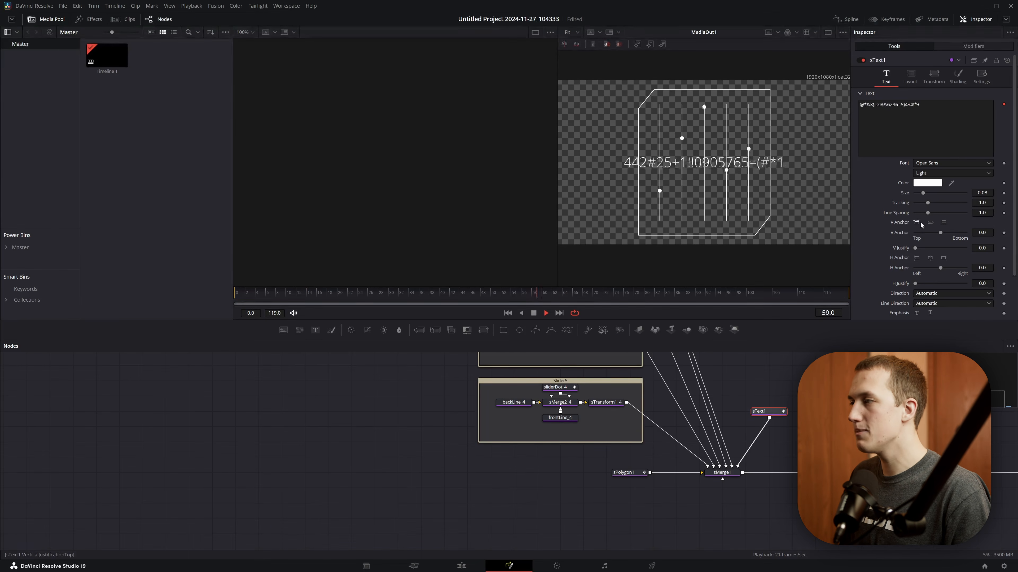
{"action": "left_click", "coordinate": [944, 223]}
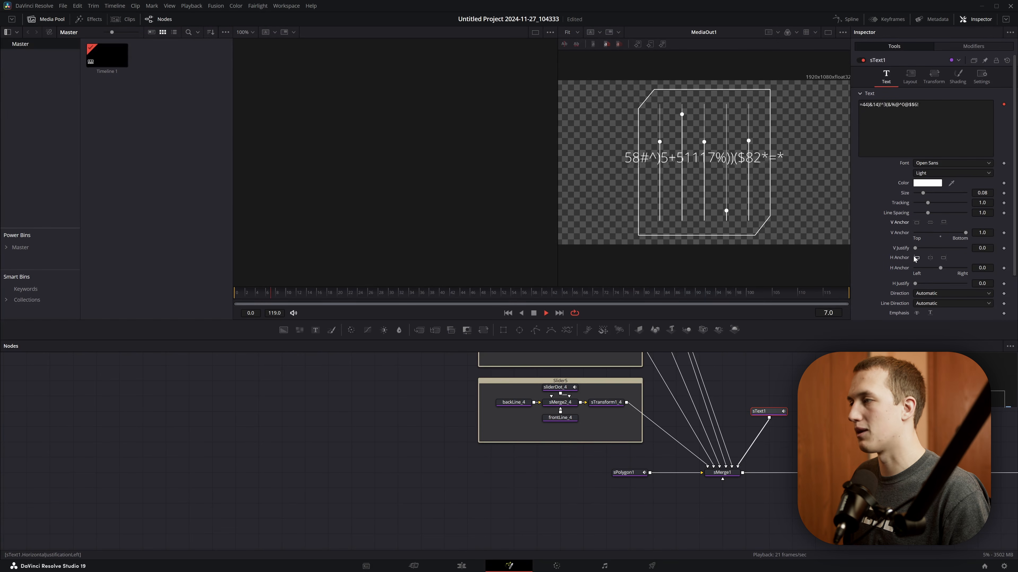
{"action": "left_click", "coordinate": [916, 258]}
{"action": "key", "text": "space"}
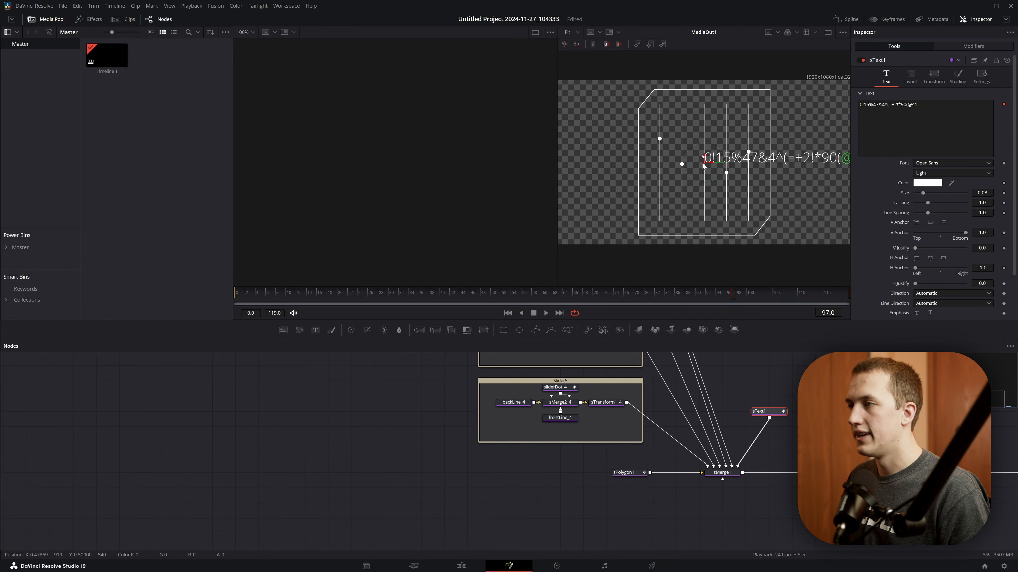
- Move the text into the panel's lower-left corner and shrink it to size 0.0213 with tracking 1.165
{"action": "left_click_drag", "start_coordinate": [704, 163], "coordinate": [642, 234]}
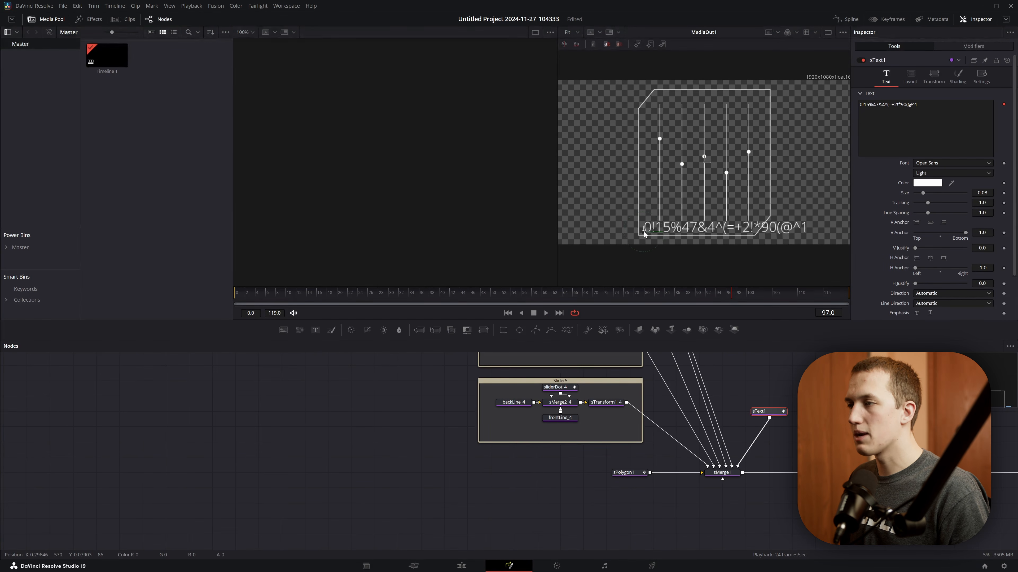
{"action": "left_click_drag", "start_coordinate": [921, 195], "coordinate": [978, 193]}
{"action": "left_click_drag", "start_coordinate": [977, 194], "coordinate": [975, 193]}
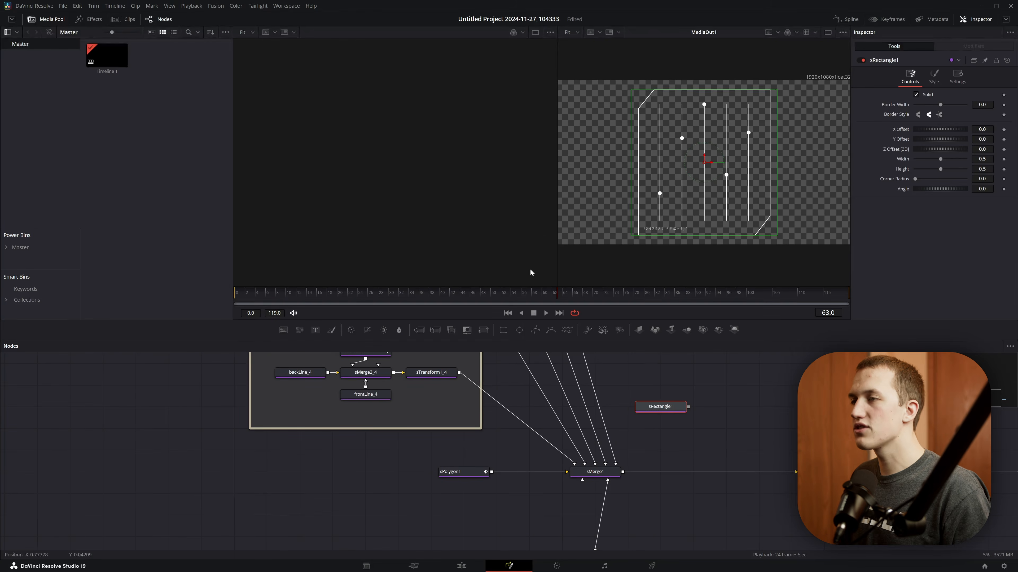
- Shrink a new sRectangle to 0.002 wide and 0.02 high, and feed it into an sGrid node shown in the first viewer
{"action": "key", "text": "1"}
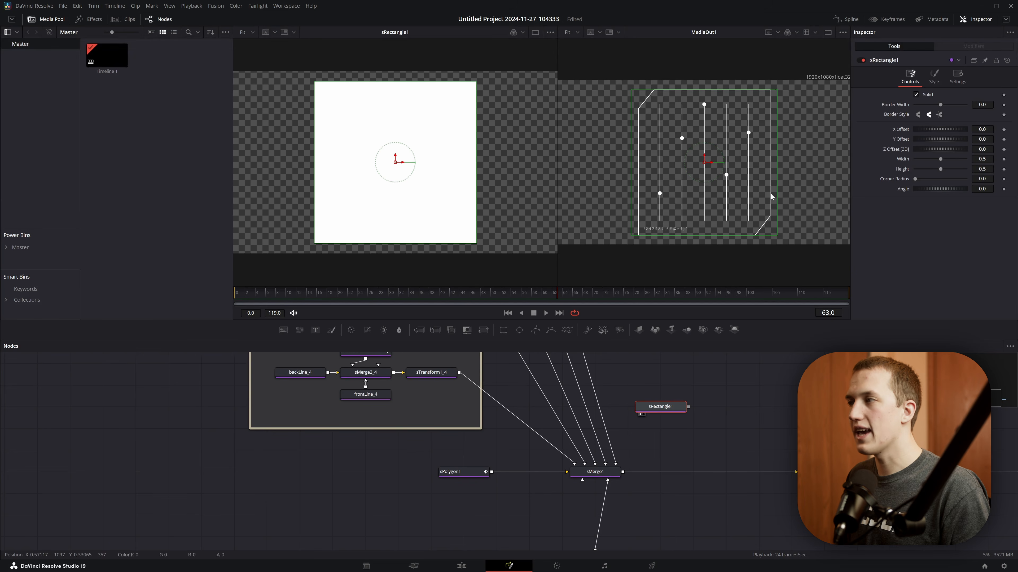
{"action": "mouse_move", "coordinate": [941, 159]}
{"action": "left_mouse_down"}
{"action": "mouse_move", "coordinate": [914, 160]}
{"action": "mouse_move", "coordinate": [926, 169]}
{"action": "left_mouse_up"}
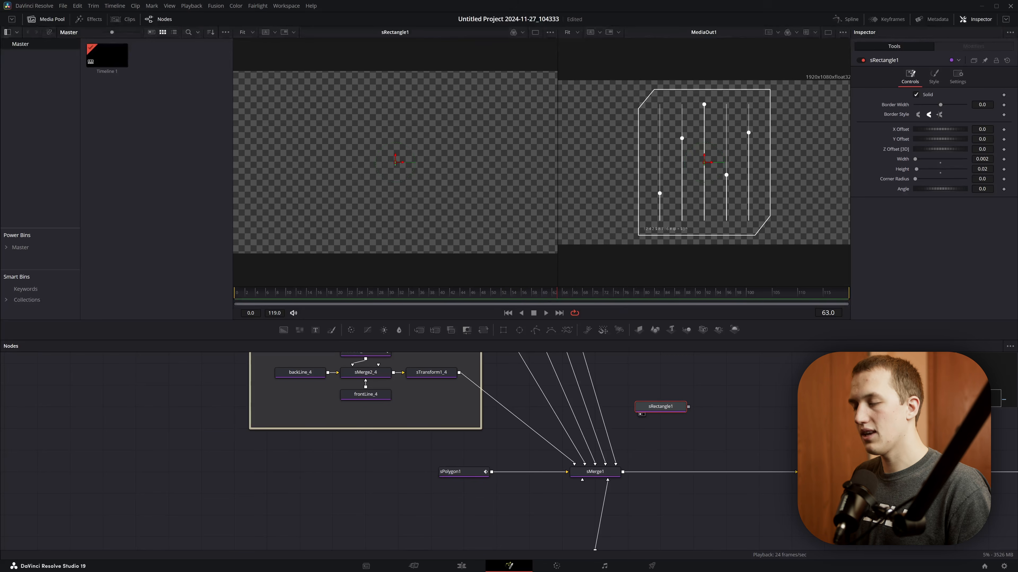
{"action": "key", "text": "shift+space"}
{"action": "type", "text": "grid"}
{"action": "key", "text": "Return"}
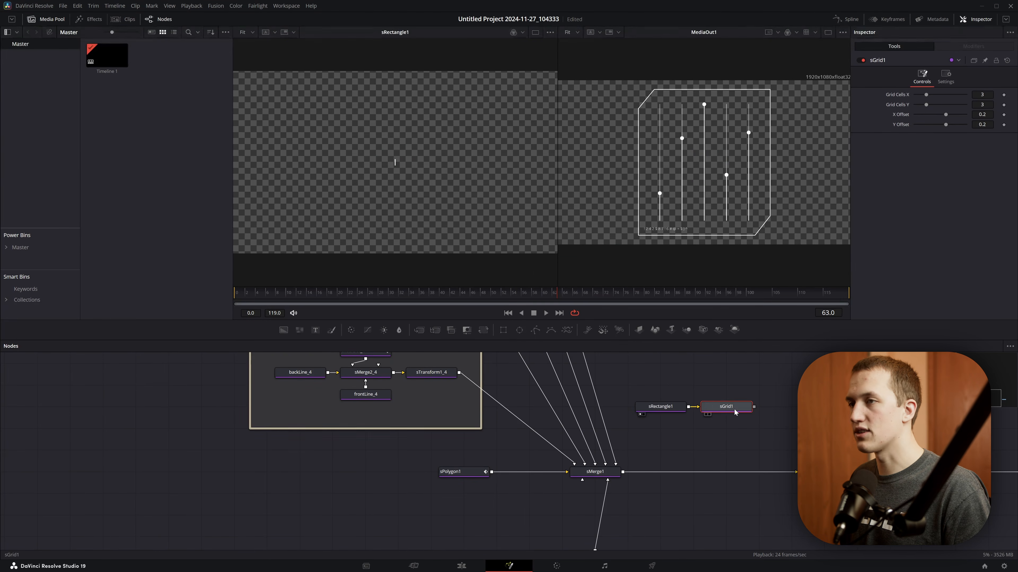
{"action": "key", "text": "1"}
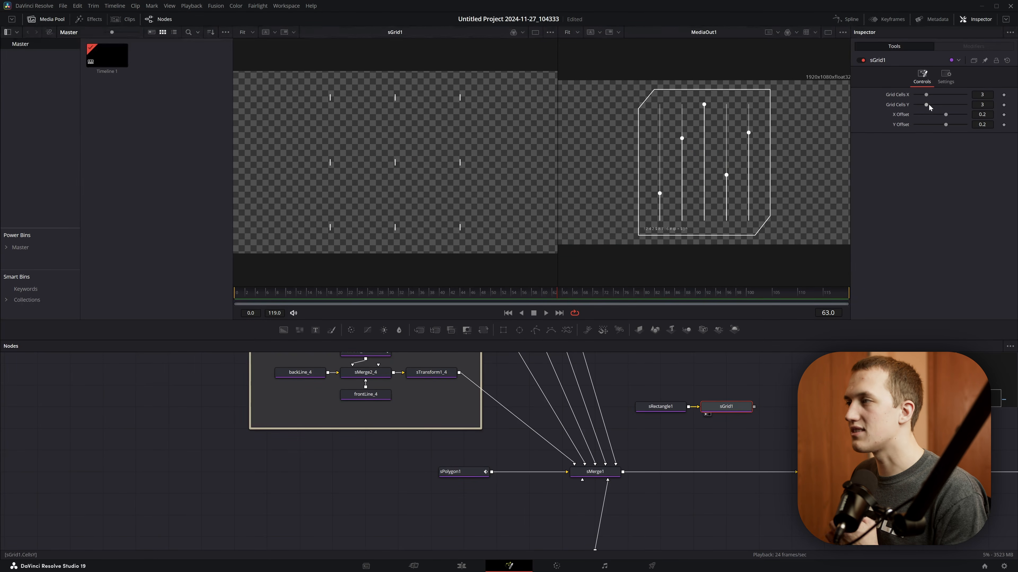
- Set sGrid1 to 30 cells in X and 1 in Y, with an X Offset of 0.009
{"action": "left_click_drag", "start_coordinate": [987, 115], "coordinate": [938, 115]}
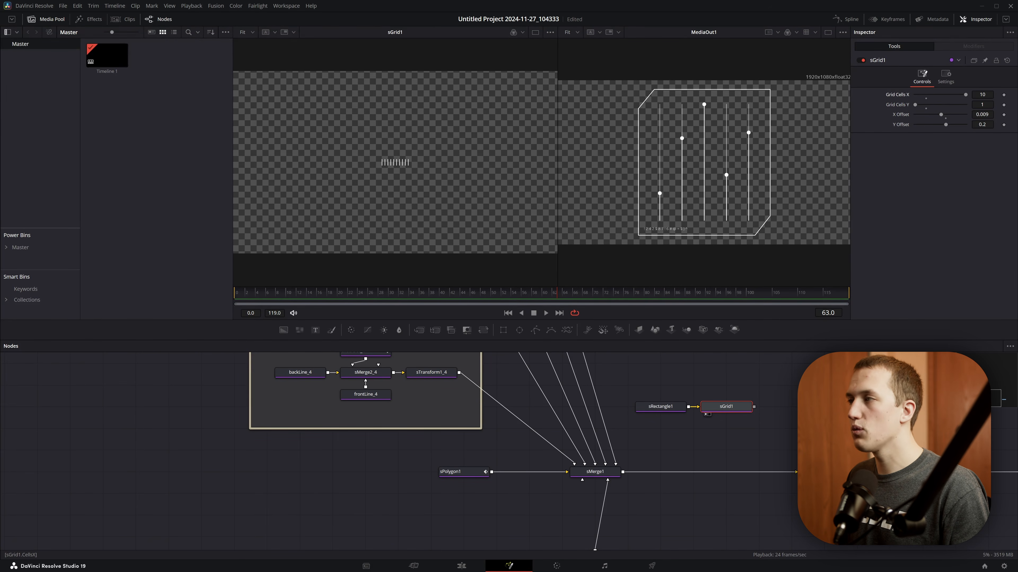
{"action": "type", "text": "30"}
{"action": "key", "text": "Tab"}
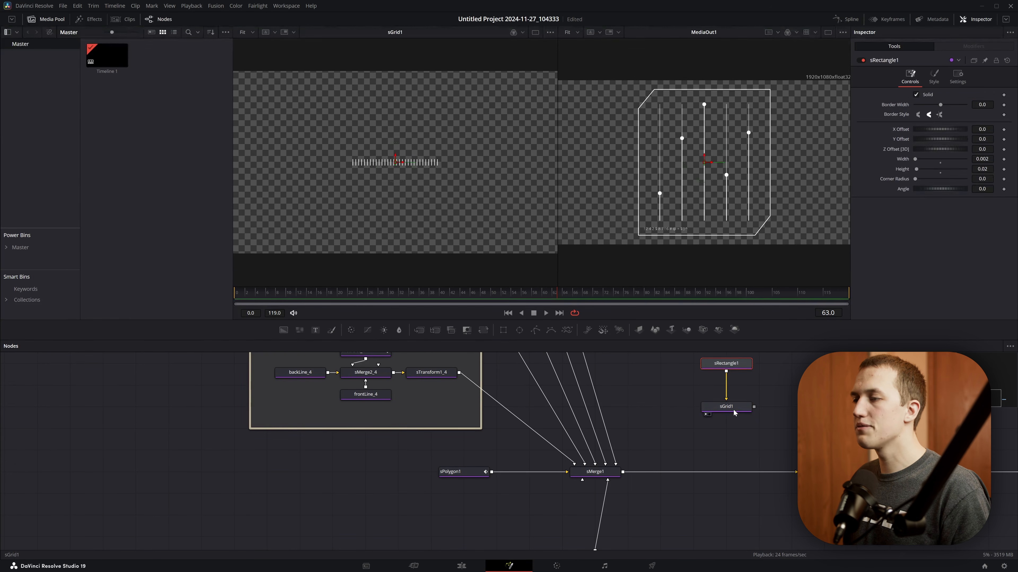
- Stack sRectangle1 and sGrid1 vertically in the node graph and add an sJitter node after the grid
{"action": "left_click", "coordinate": [732, 409]}
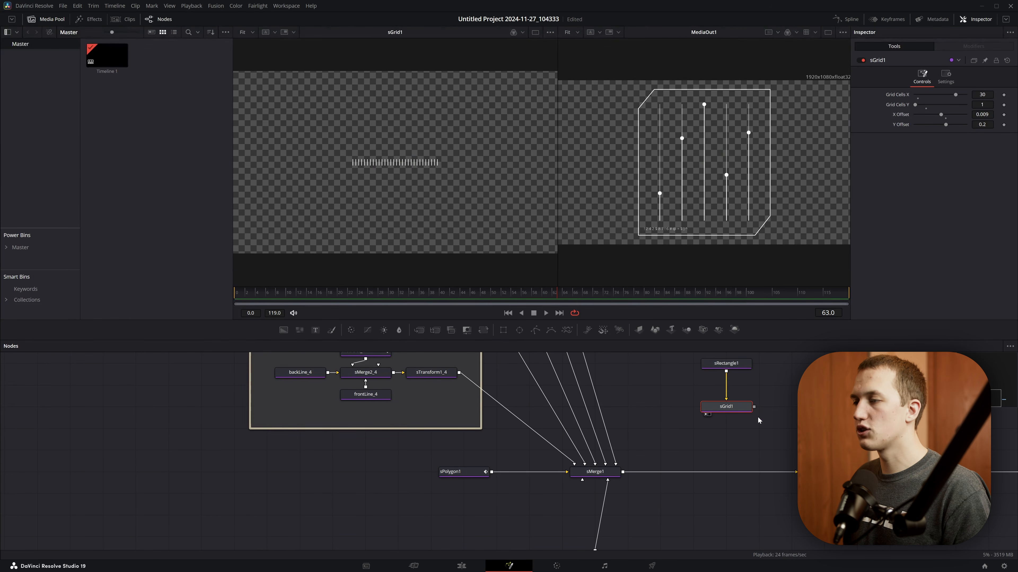
{"action": "left_click_drag", "start_coordinate": [763, 424], "coordinate": [741, 369]}
{"action": "left_click_drag", "start_coordinate": [746, 406], "coordinate": [746, 385]}
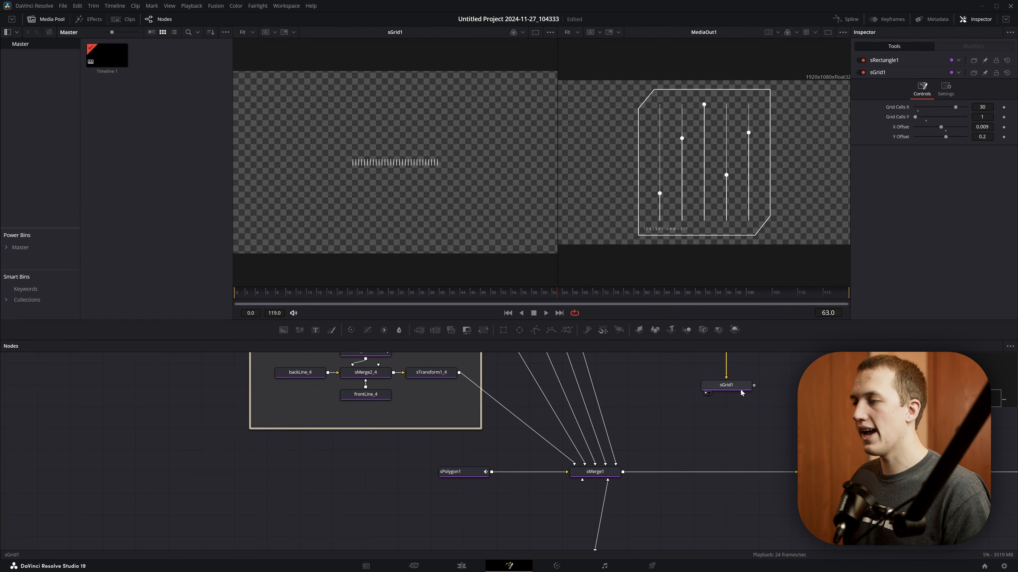
{"action": "key", "text": "shift+space"}
{"action": "type", "text": "sjit"}
{"action": "key", "text": "Return"}
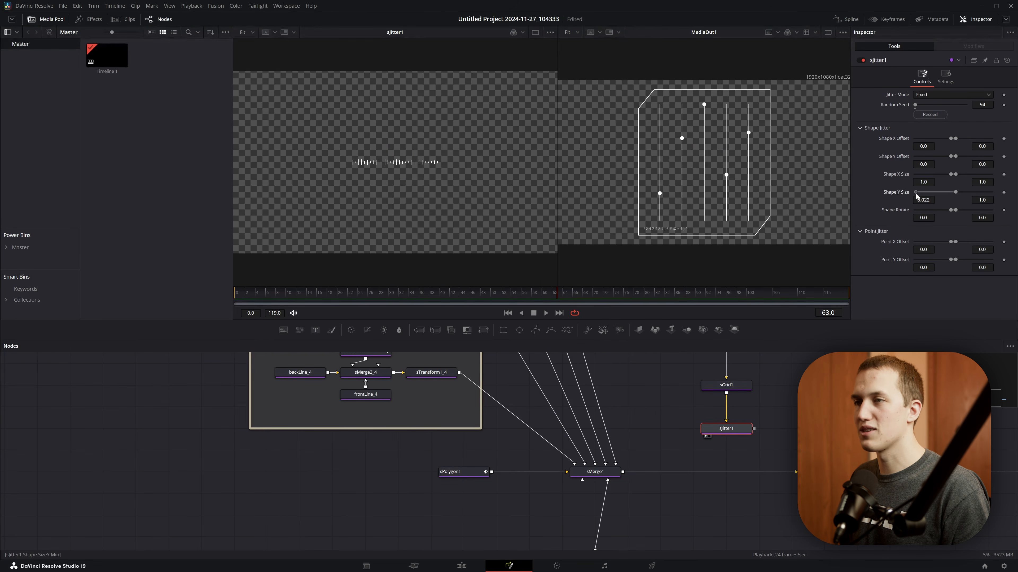
- Set sJitter1's minimum Shape Y Size to 0.111 and its Jitter Mode to Random during playback
{"action": "key", "text": "space"}
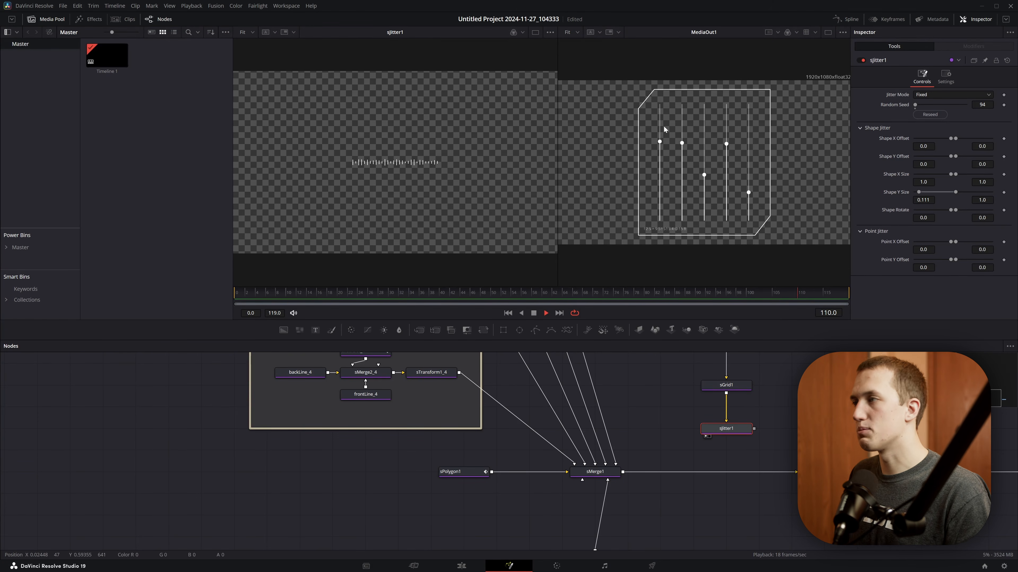
{"action": "left_click", "coordinate": [933, 95]}
{"action": "left_click", "coordinate": [930, 114]}
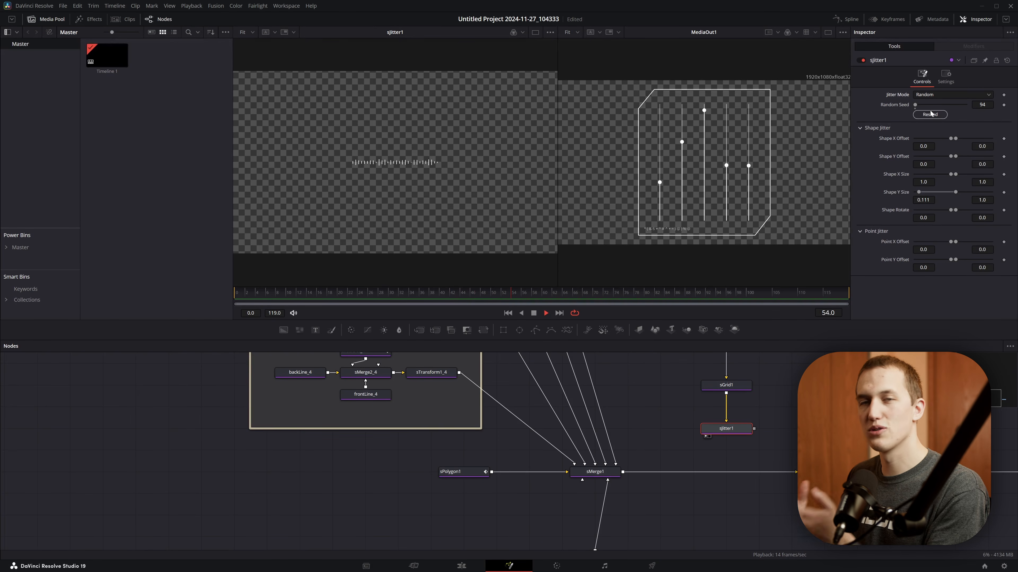
- Add an sTransform node after sJitter1 and connect its output to sMerge1
{"action": "key", "text": "shift+space"}
{"action": "type", "text": "stran"}
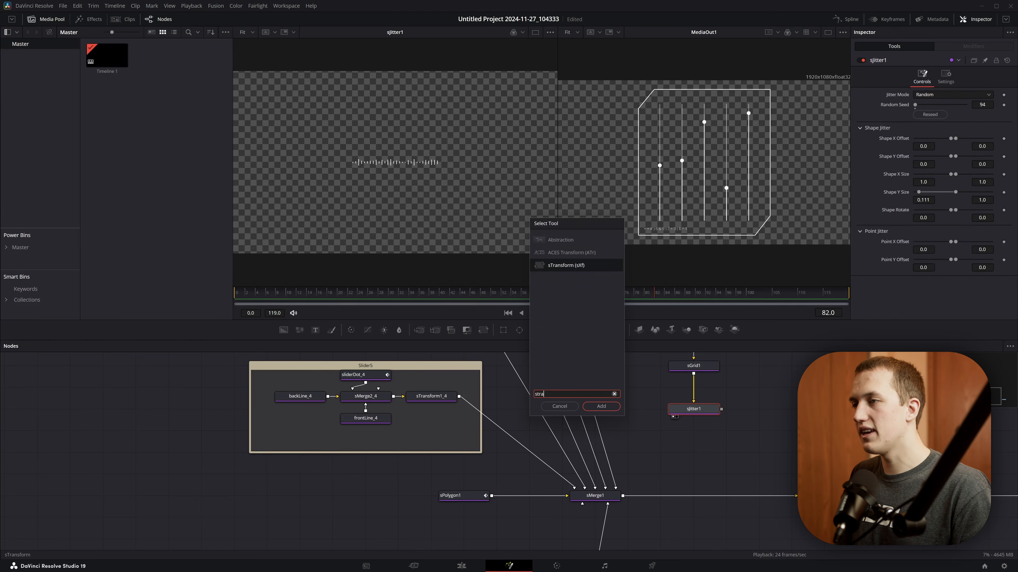
{"action": "key", "text": "Return"}
{"action": "left_click_drag", "start_coordinate": [723, 434], "coordinate": [616, 488]}
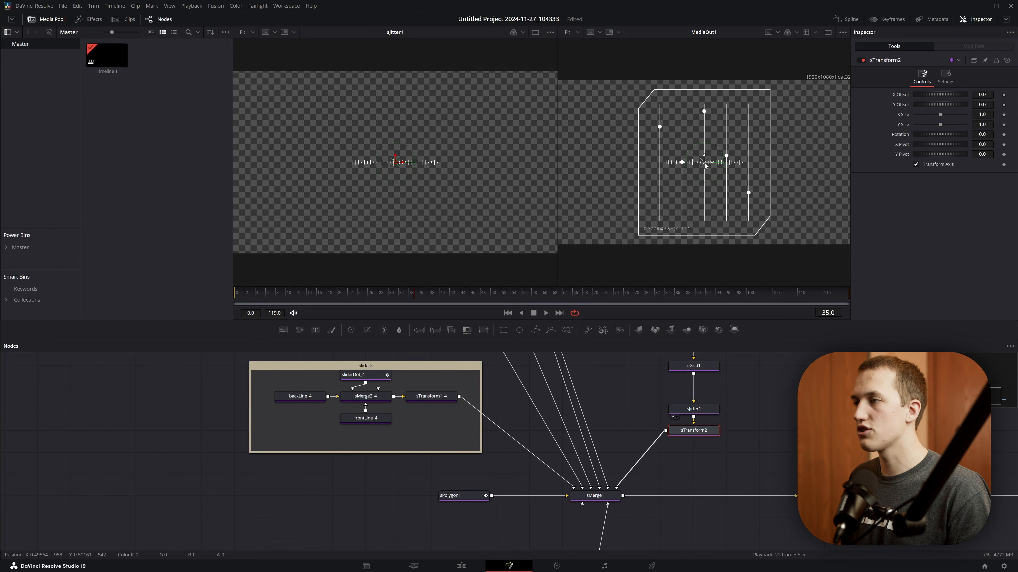
- Move the jittering tick row to the panel's lower-right corner and reduce sGrid1's X cells to fit inside the outline
{"action": "left_click_drag", "start_coordinate": [704, 165], "coordinate": [730, 229]}
{"action": "left_click", "coordinate": [693, 366]}
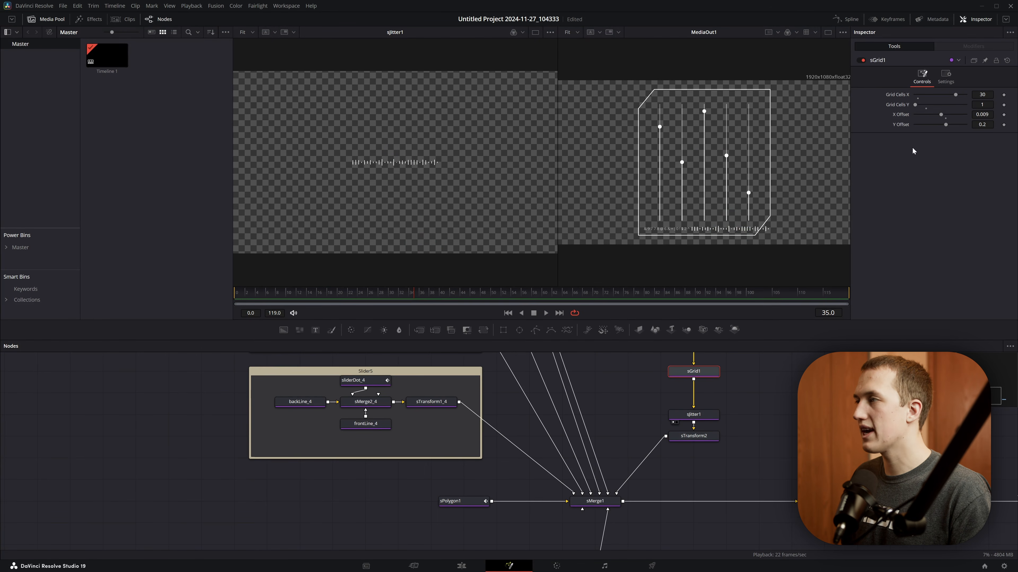
{"action": "left_click_drag", "start_coordinate": [956, 94], "coordinate": [948, 94]}
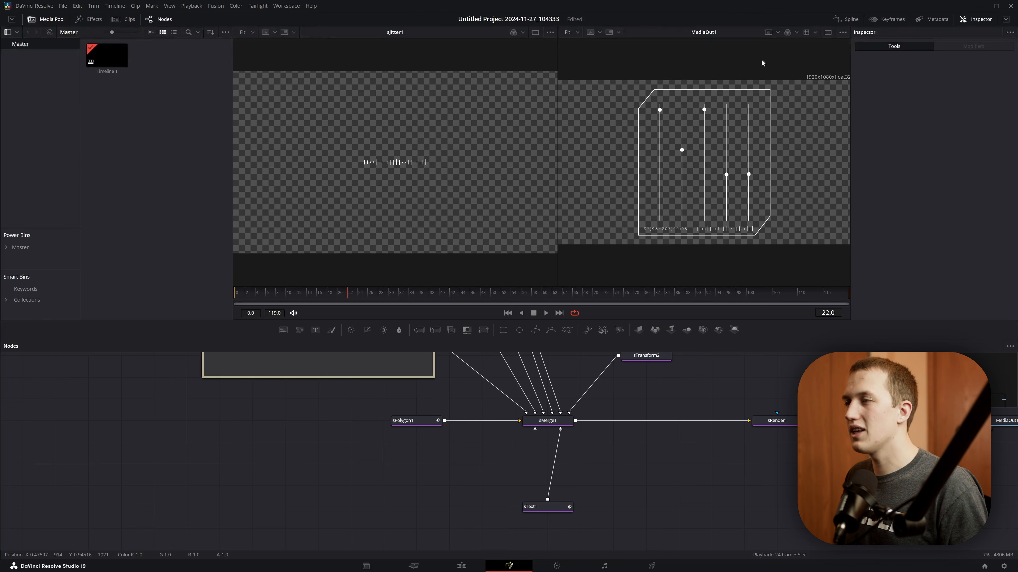
- Duplicate the sPolygon1 panel outline and connect the copy to sMerge1
{"action": "left_click", "coordinate": [414, 426]}
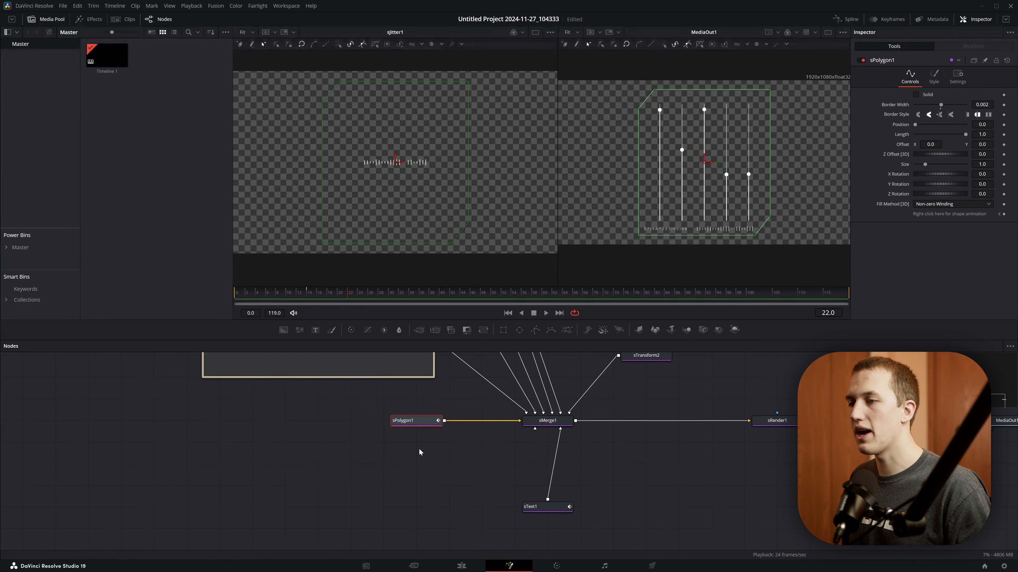
{"action": "key", "text": "ctrl+c"}
{"action": "key", "text": "ctrl+v"}
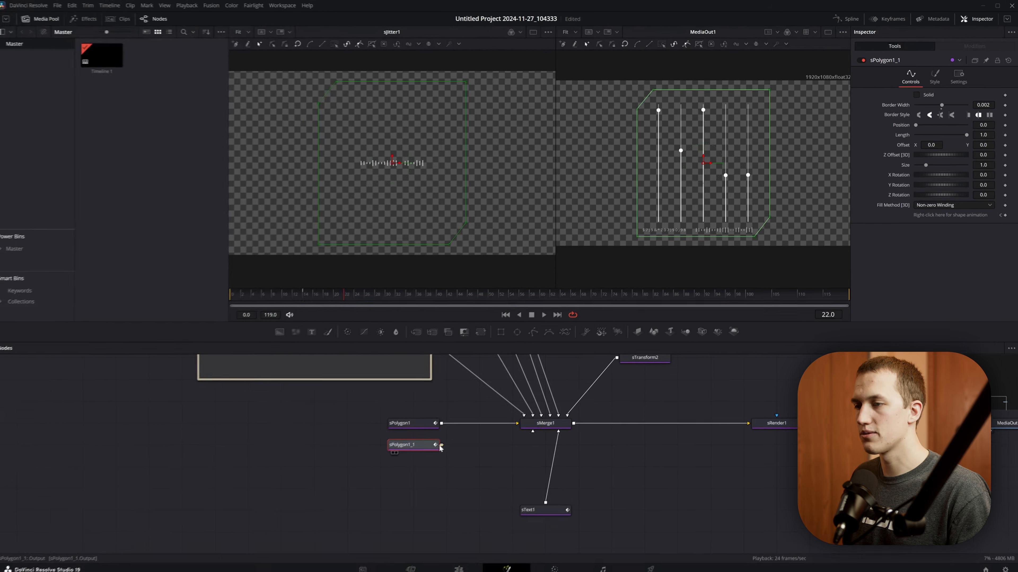
{"action": "left_click_drag", "start_coordinate": [442, 445], "coordinate": [539, 425]}
- Move the left-side points of sPolygon1_1 slightly outward so that edge sits just outside the original outline
{"action": "left_click_drag", "start_coordinate": [613, 82], "coordinate": [659, 256]}
{"action": "scroll", "coordinate": [638, 236], "scroll_direction": "up", "scroll_amount": 5}
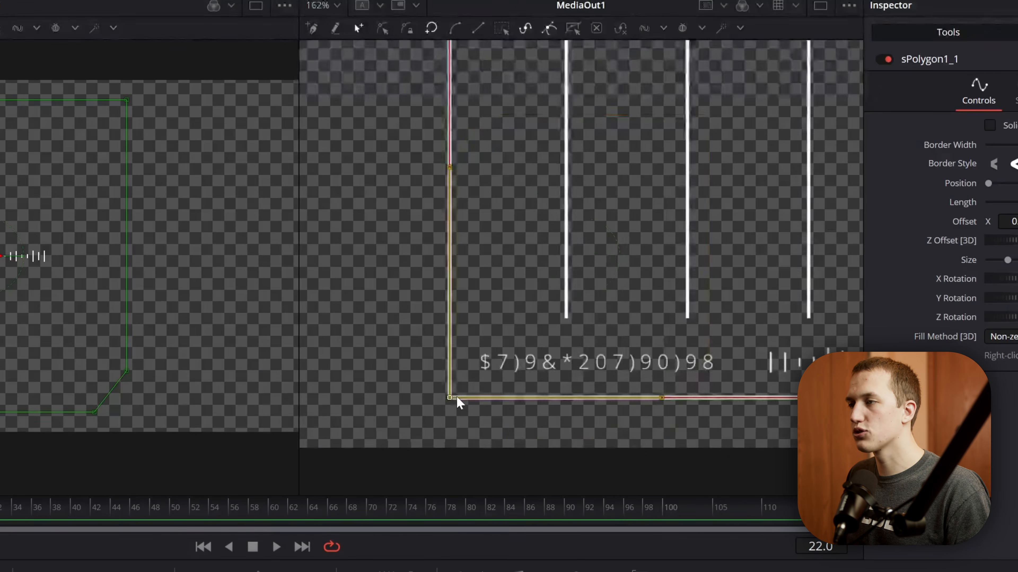
{"action": "scroll", "coordinate": [456, 396], "scroll_direction": "up", "scroll_amount": 5}
{"action": "left_click_drag", "start_coordinate": [431, 403], "coordinate": [383, 406]}
{"action": "scroll", "coordinate": [424, 296], "scroll_direction": "down", "scroll_amount": 5}
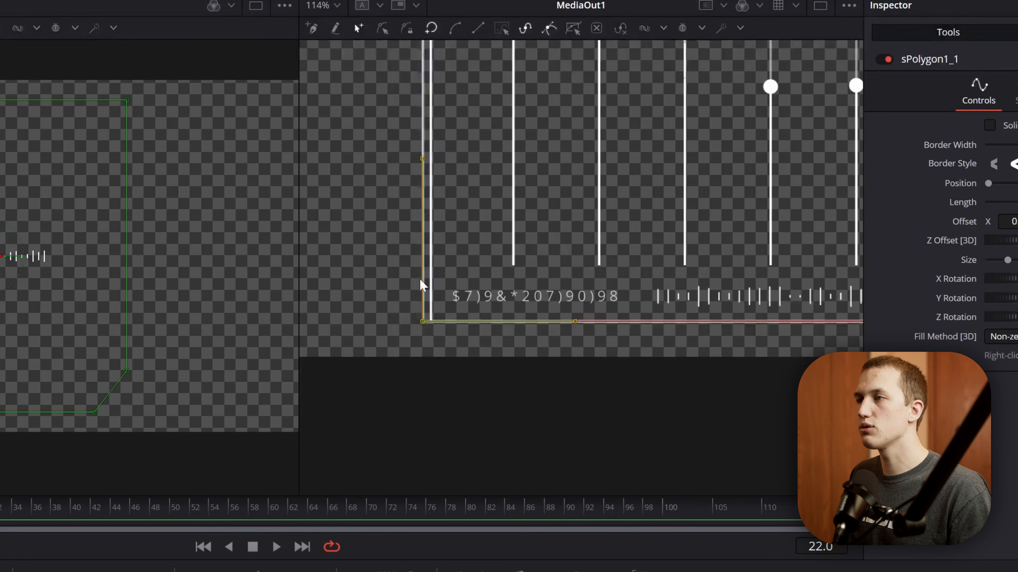
- Offset the remaining edges of sPolygon1_1 outward and adjust its cut-corner points to run parallel to the original outline
{"action": "scroll", "coordinate": [451, 224], "scroll_direction": "up", "scroll_amount": 7}
{"action": "left_click_drag", "start_coordinate": [599, 236], "coordinate": [438, 263]}
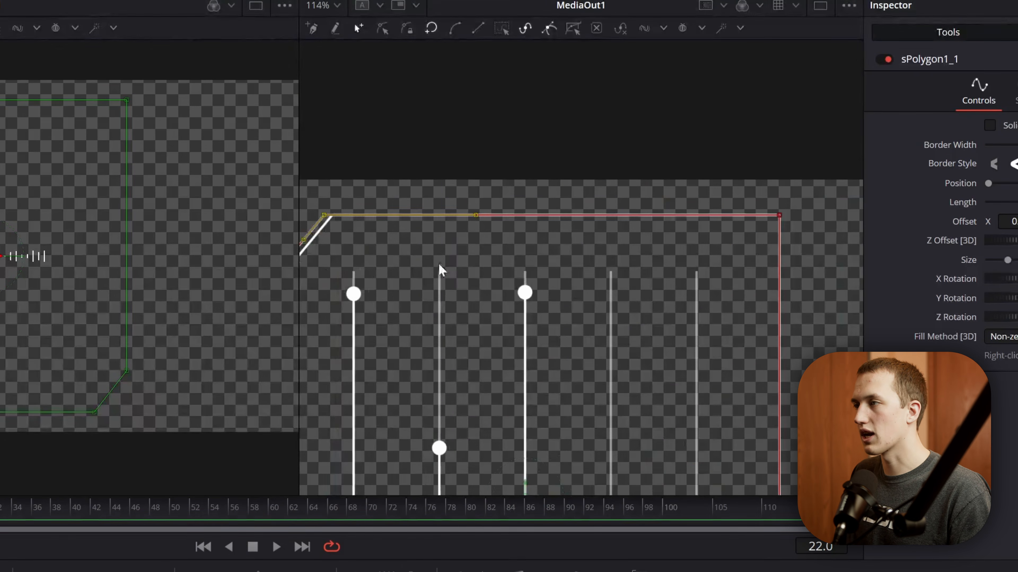
{"action": "left_click_drag", "start_coordinate": [812, 181], "coordinate": [304, 234]}
{"action": "left_click_drag", "start_coordinate": [374, 244], "coordinate": [643, 268]}
{"action": "scroll", "coordinate": [625, 260], "scroll_direction": "up", "scroll_amount": 5}
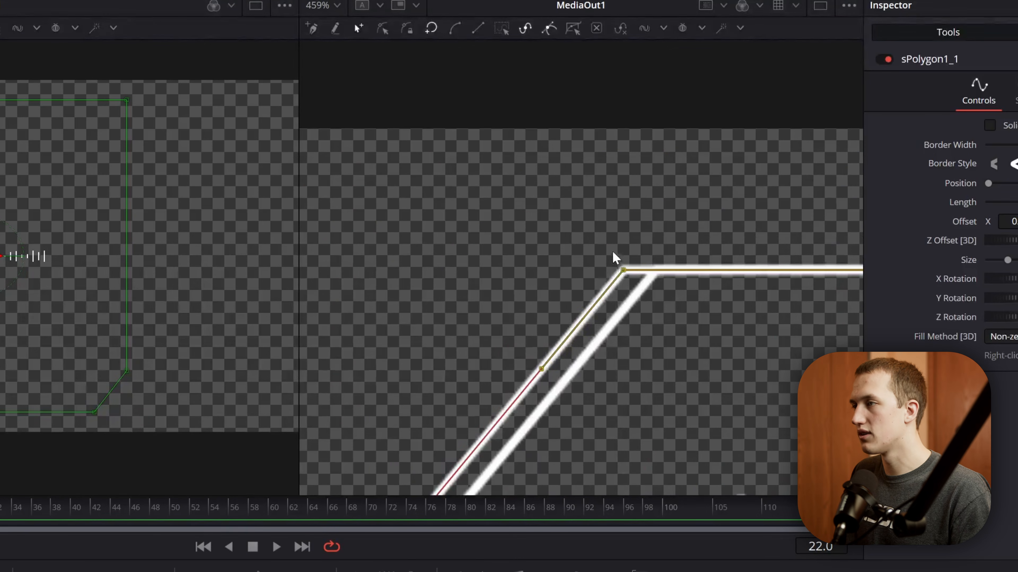
{"action": "scroll", "coordinate": [623, 273], "scroll_direction": "down", "scroll_amount": 3}
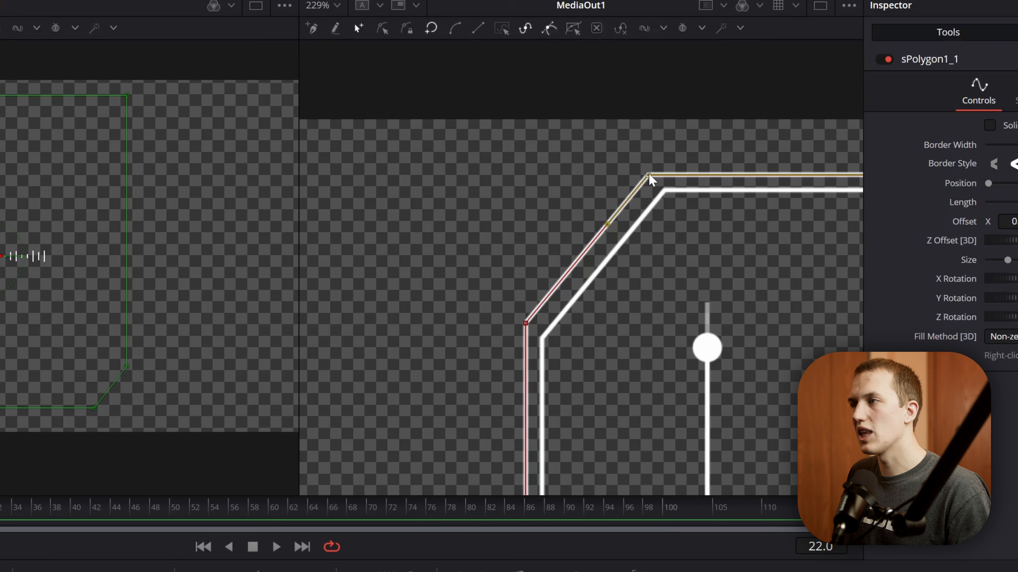
{"action": "left_click_drag", "start_coordinate": [654, 174], "coordinate": [655, 174]}
{"action": "left_click_drag", "start_coordinate": [504, 267], "coordinate": [564, 349]}
{"action": "left_click_drag", "start_coordinate": [525, 322], "coordinate": [524, 329]}
{"action": "scroll", "coordinate": [662, 361], "scroll_direction": "down", "scroll_amount": 3}
{"action": "left_click_drag", "start_coordinate": [662, 360], "coordinate": [347, 113]}
- Shorten the outer outline to a Length of 0.15 and set its Position to 0.441 around the lower-right cut corner
{"action": "key", "text": "ctrl+f"}
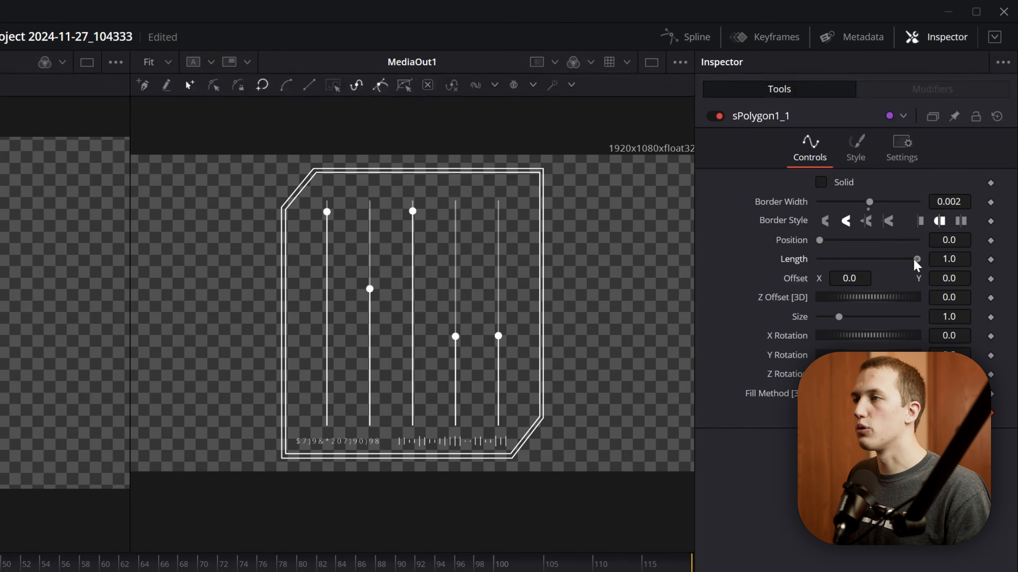
{"action": "left_click_drag", "start_coordinate": [1007, 229], "coordinate": [930, 229]}
{"action": "left_click_drag", "start_coordinate": [838, 265], "coordinate": [867, 237]}
- Duplicate the partial outer outline, connect the copy to sMerge1 and shift its Position to the panel's upper-left cut corner
{"action": "key", "text": "ctrl+v"}
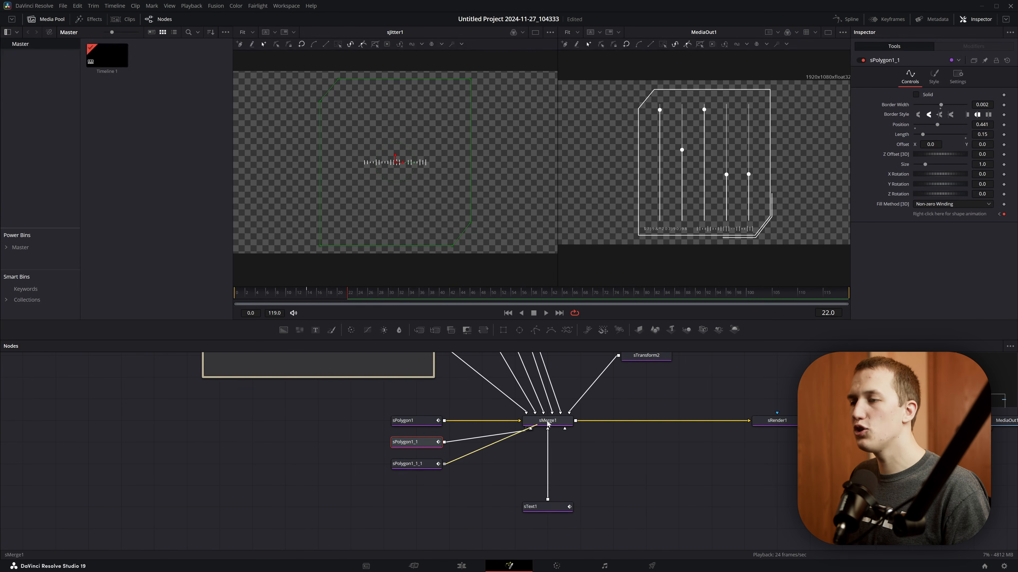
{"action": "left_click", "coordinate": [417, 464]}
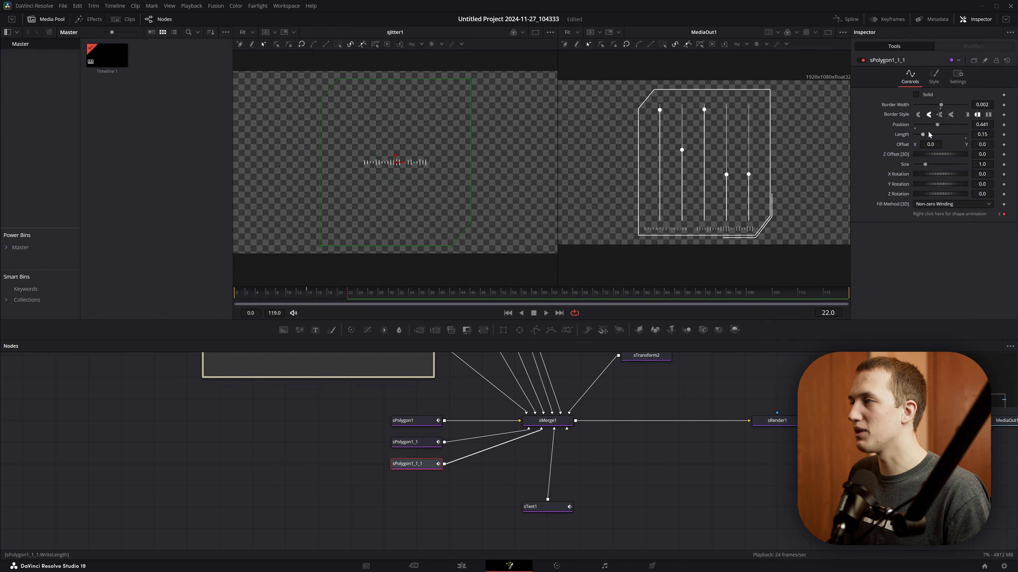
{"action": "left_click_drag", "start_coordinate": [937, 124], "coordinate": [974, 129]}
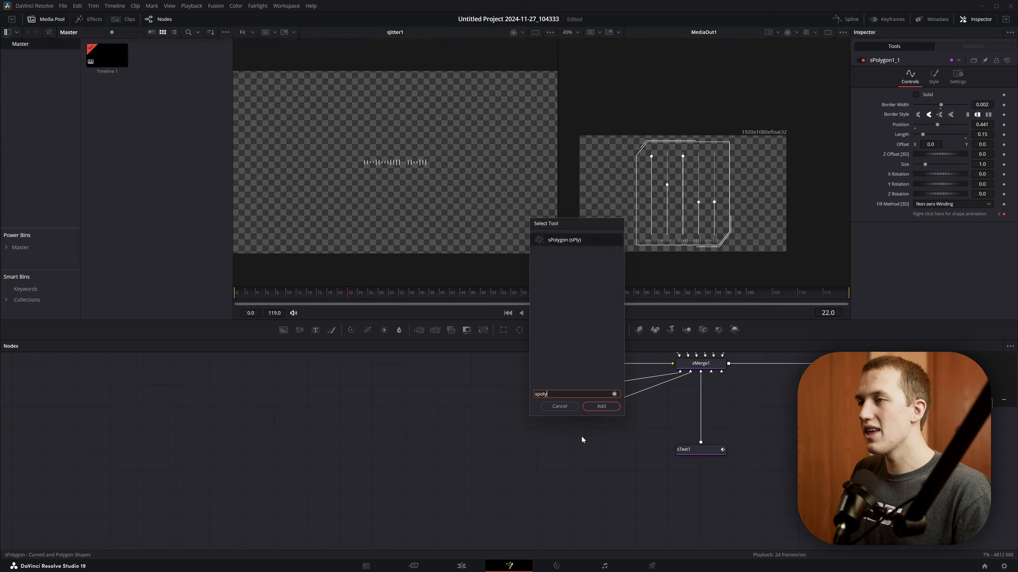
- Add an sPolygon node connected to sMerge1 and draw a thin solid tab with angled ends along the panel's left edge
{"action": "key", "text": "Return"}
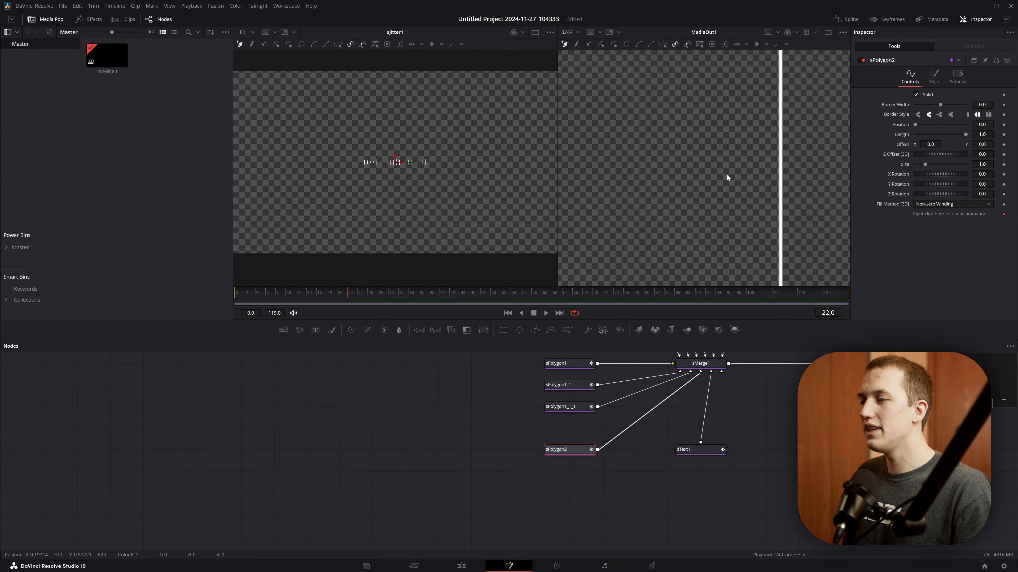
{"action": "left_click", "coordinate": [780, 165]}
{"action": "left_click", "coordinate": [771, 176]}
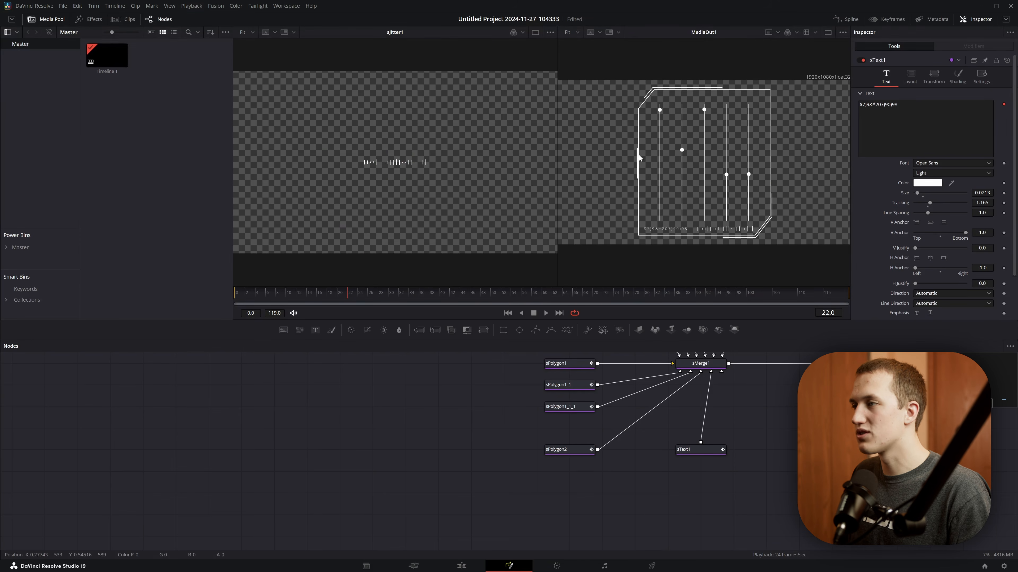
- Add another sPolygon node, connect it to sMerge1 and start drawing a thin solid tab on the panel's right edge
{"action": "key", "text": "shift+space"}
{"action": "type", "text": "s"}
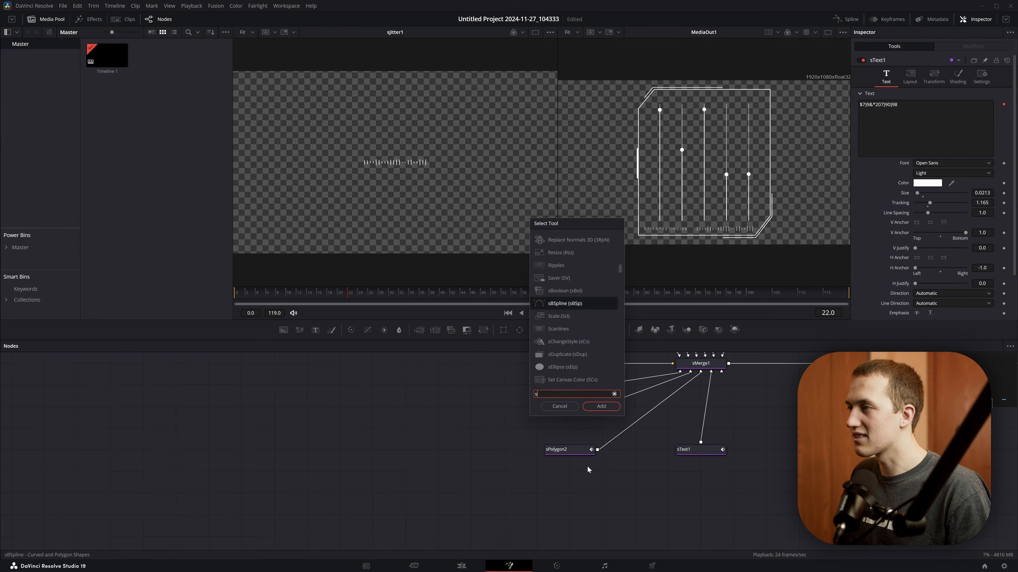
{"action": "type", "text": "po"}
{"action": "key", "text": "Return"}
{"action": "left_click_drag", "start_coordinate": [597, 471], "coordinate": [700, 364]}
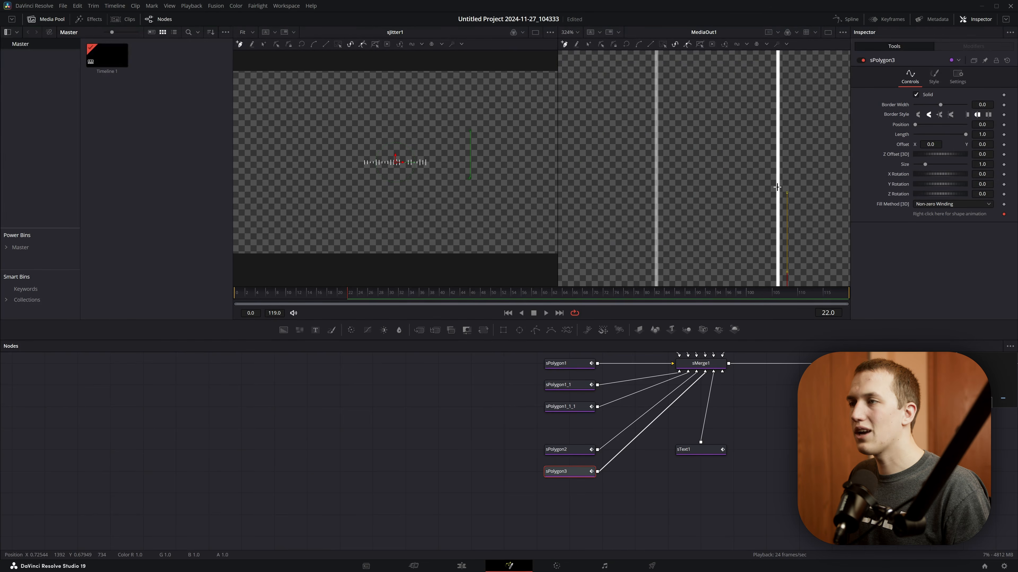